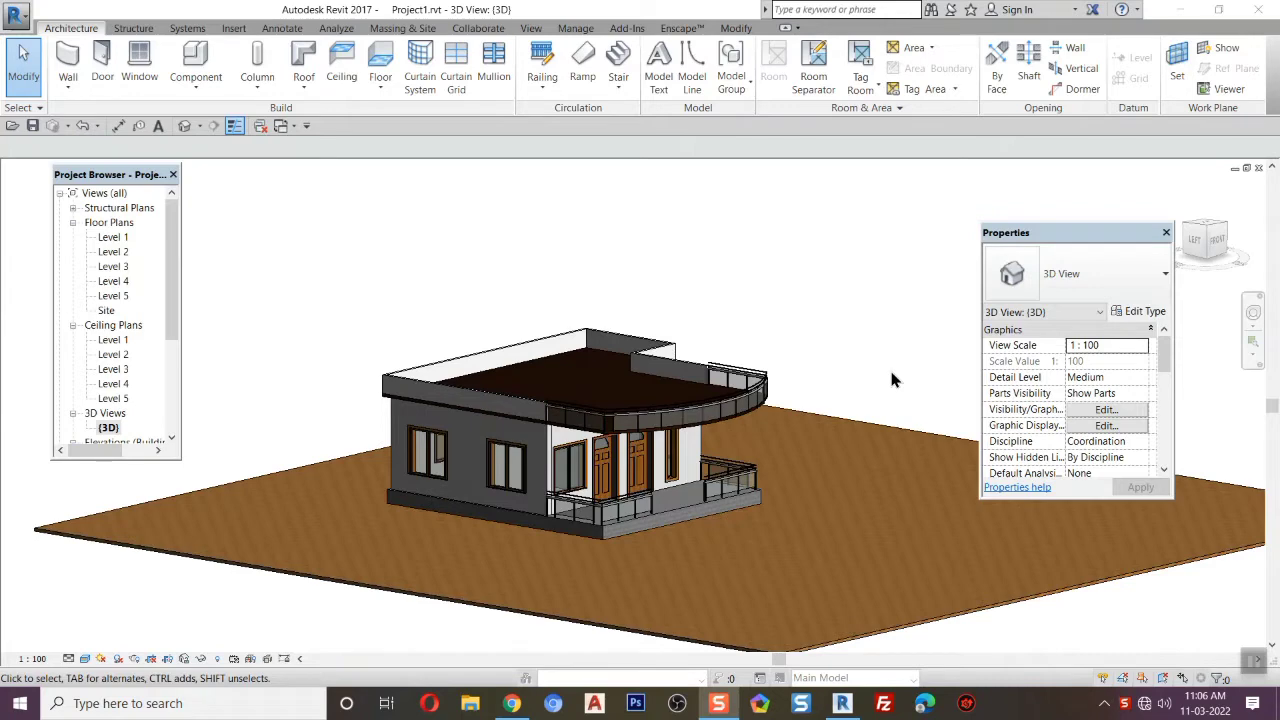
# Open the Level 2 floor plan of the house.
pyautogui.scroll(5, 505, 525)
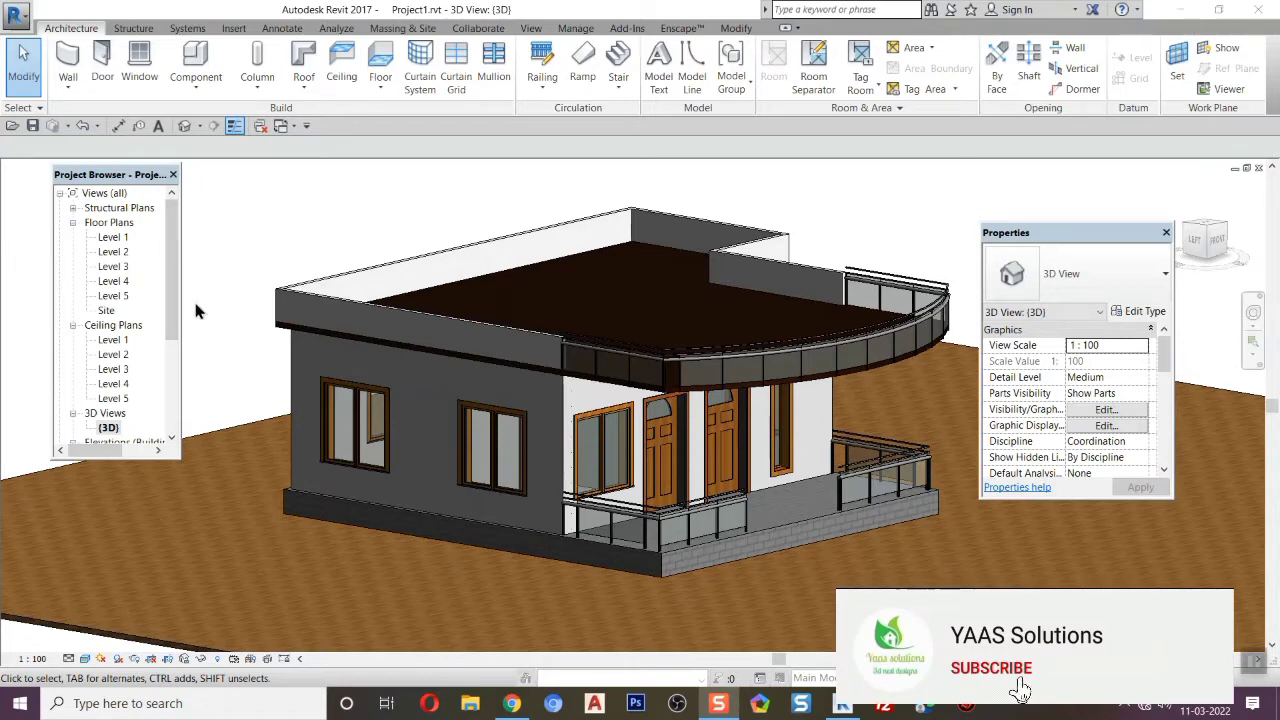
pyautogui.doubleClick(114, 254)
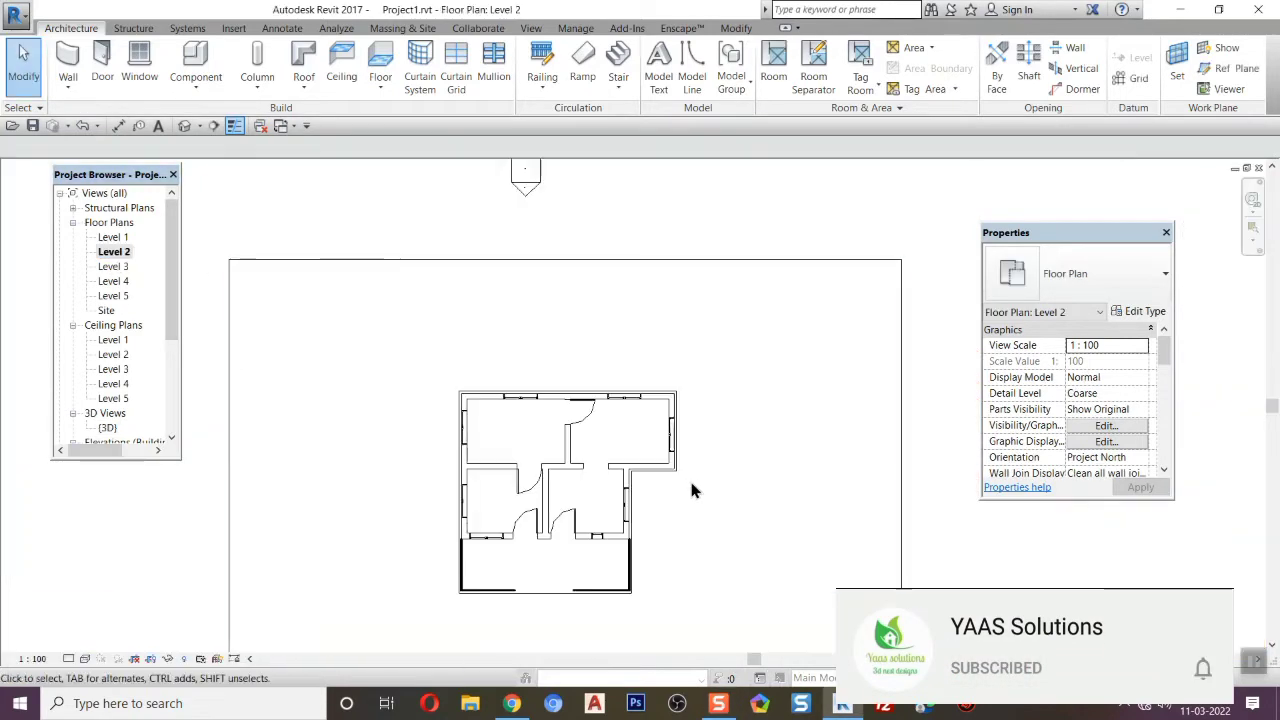
pyautogui.scroll(-1, 684, 473)
pyautogui.moveTo(696, 491); pyautogui.dragTo(709, 450, button='middle')
pyautogui.scroll(4, 651, 449)
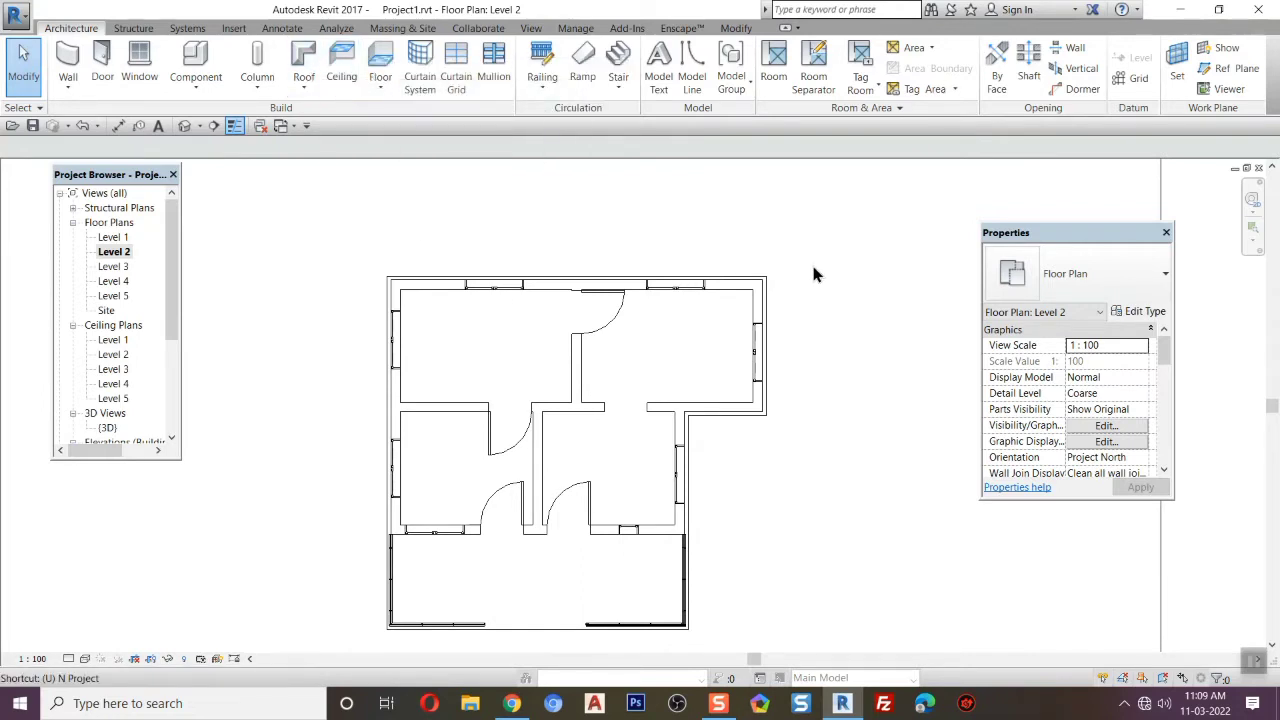
# Check the length format in the project units.
pyautogui.press('u')
pyautogui.press('n')
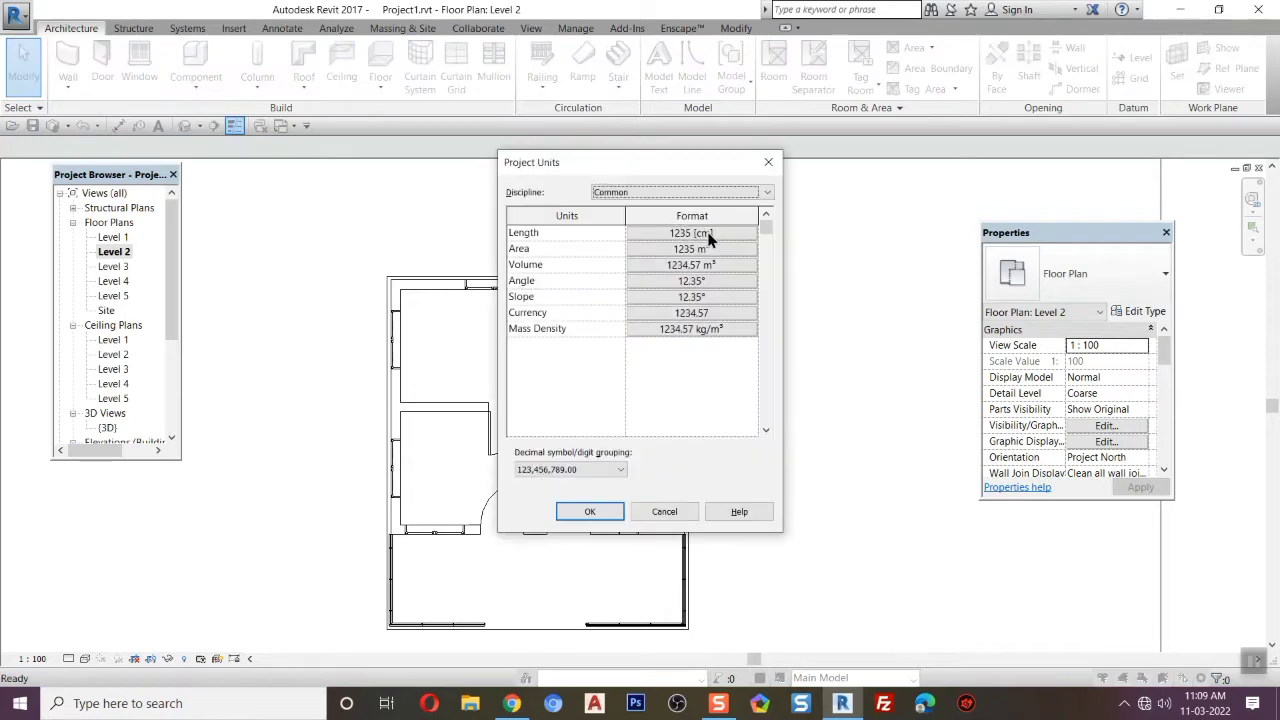
pyautogui.click(590, 512)
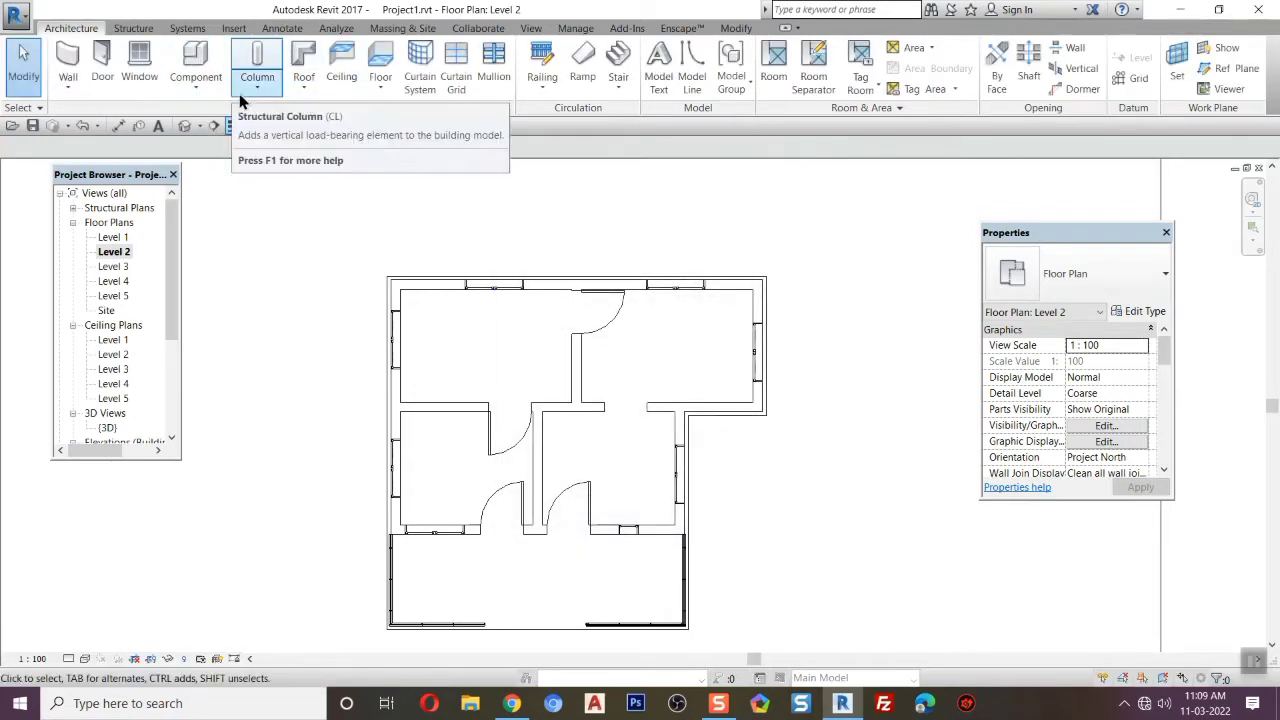
pyautogui.click(347, 90)
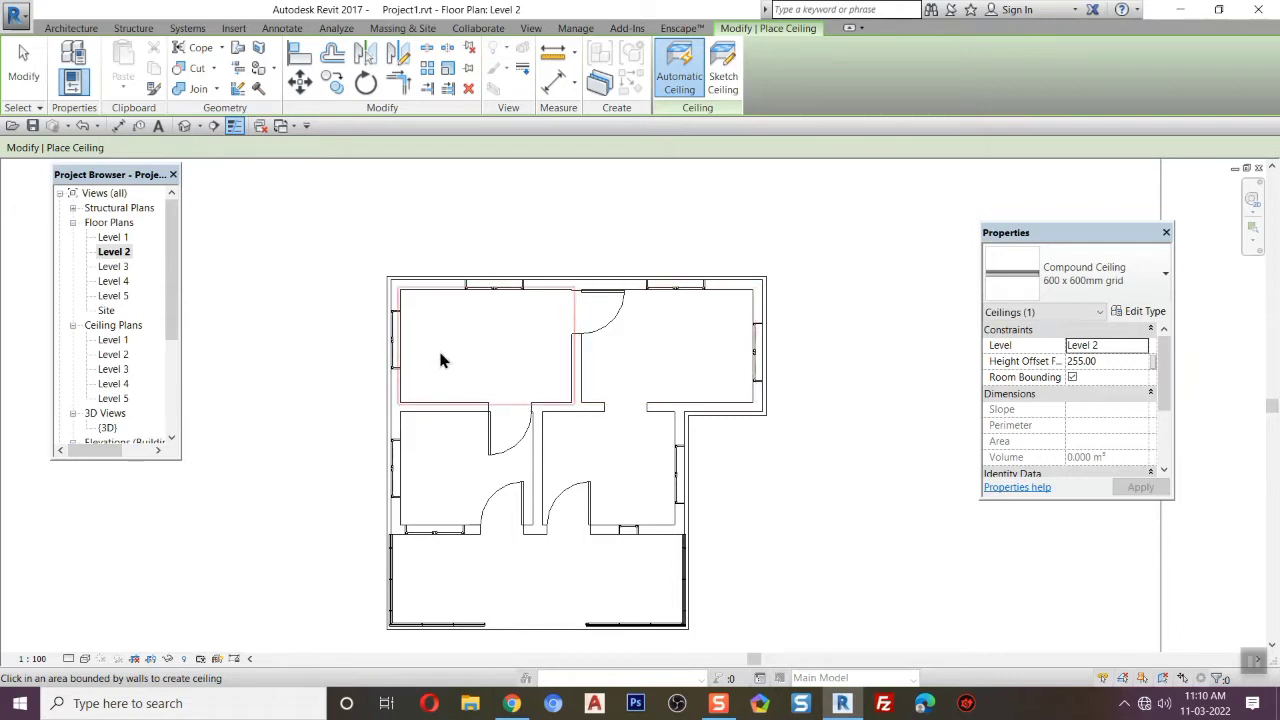
pyautogui.scroll(1, 474, 321)
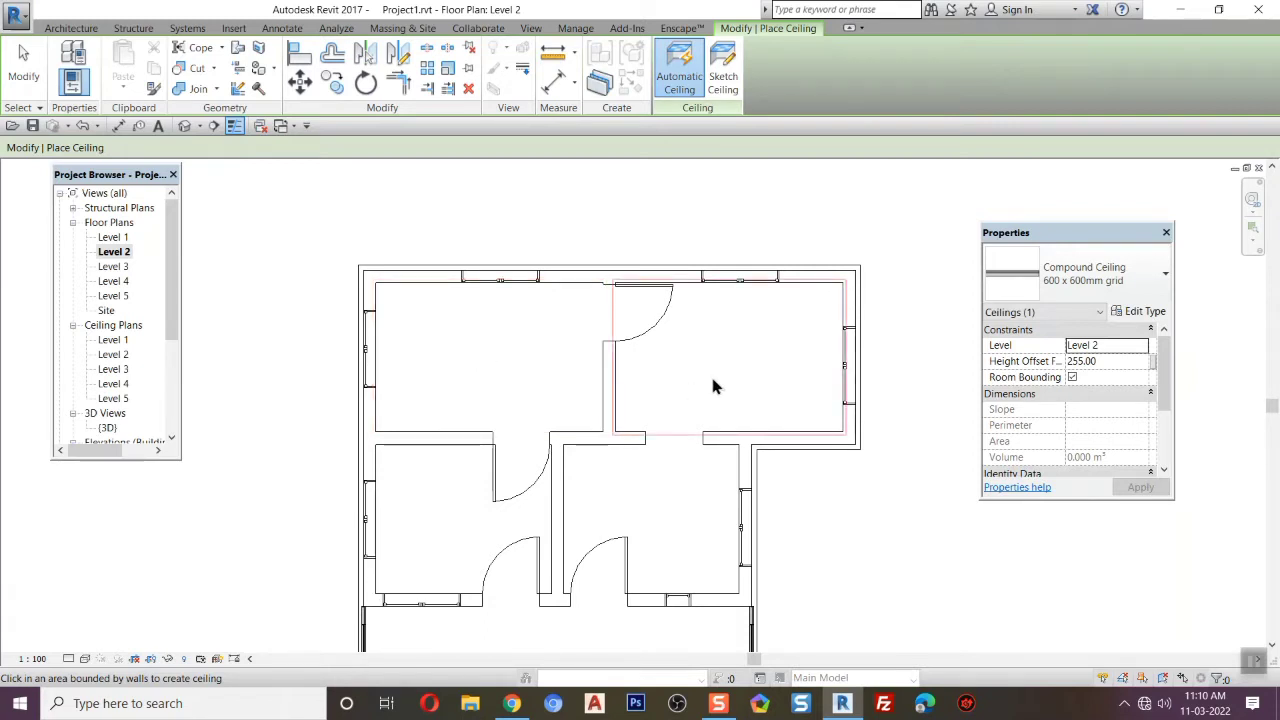
pyautogui.scroll(-1, 710, 375)
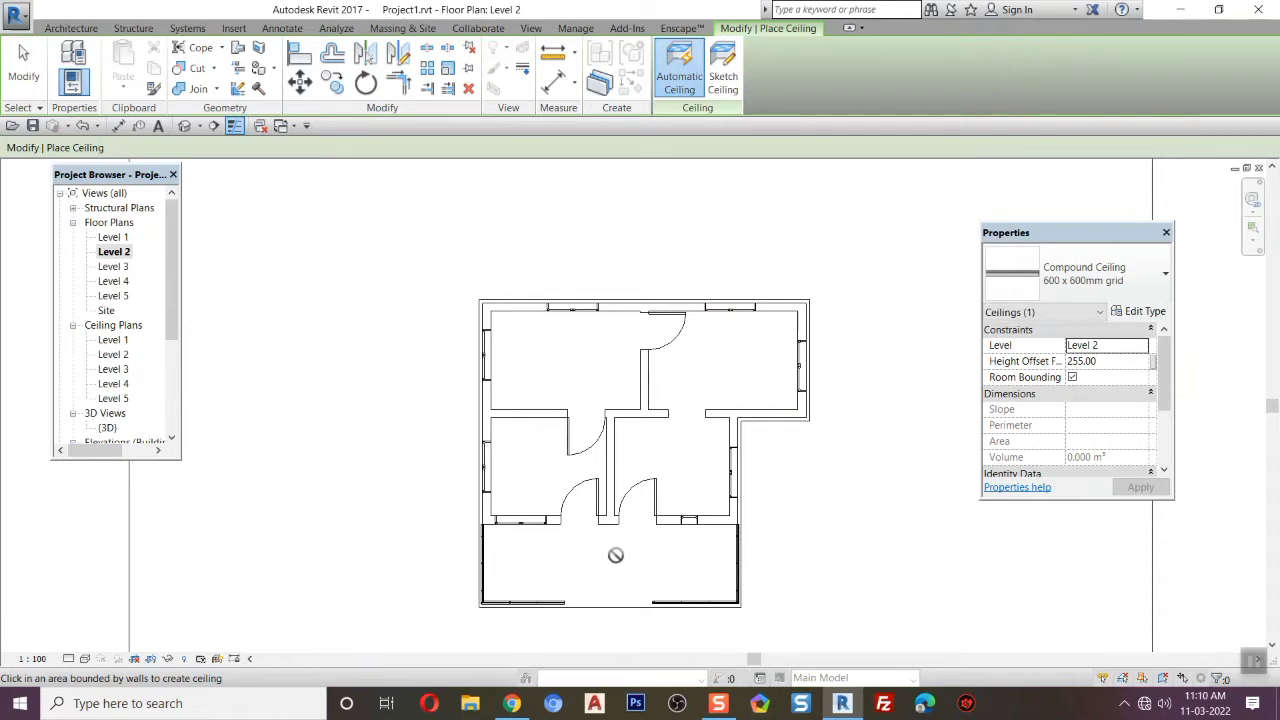
pyautogui.doubleClick(107, 427)
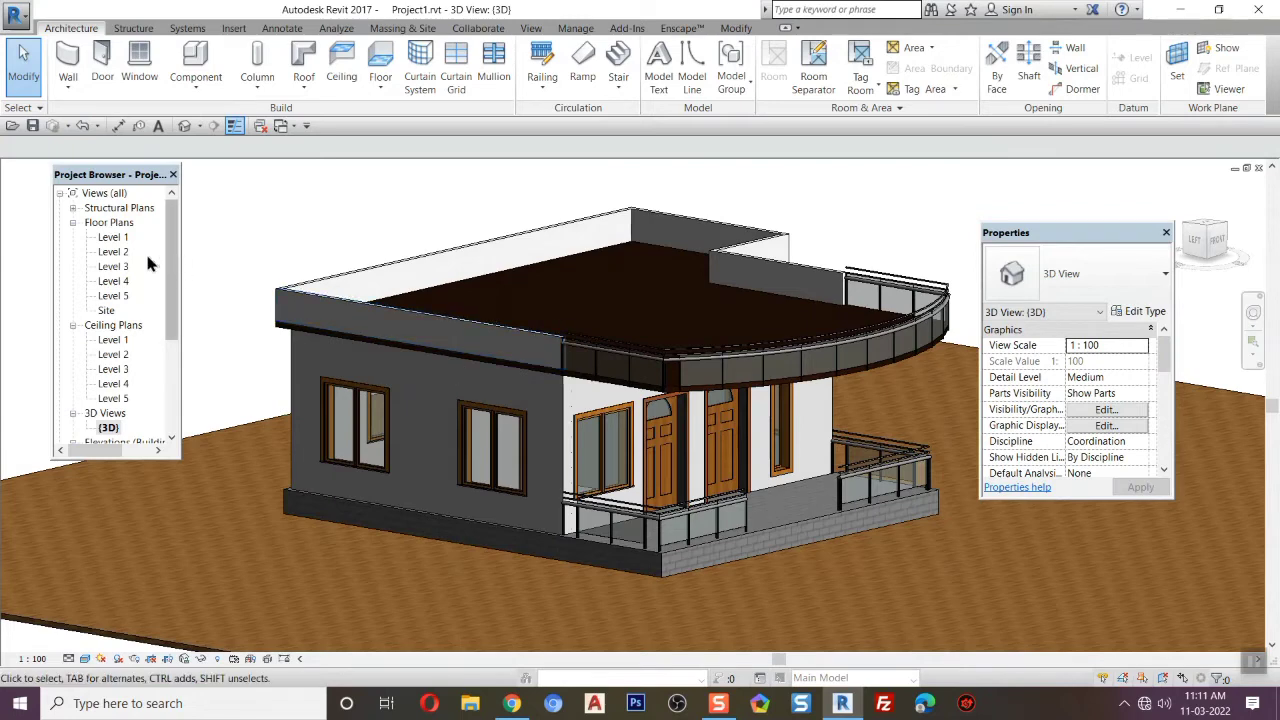
pyautogui.doubleClick(112, 252)
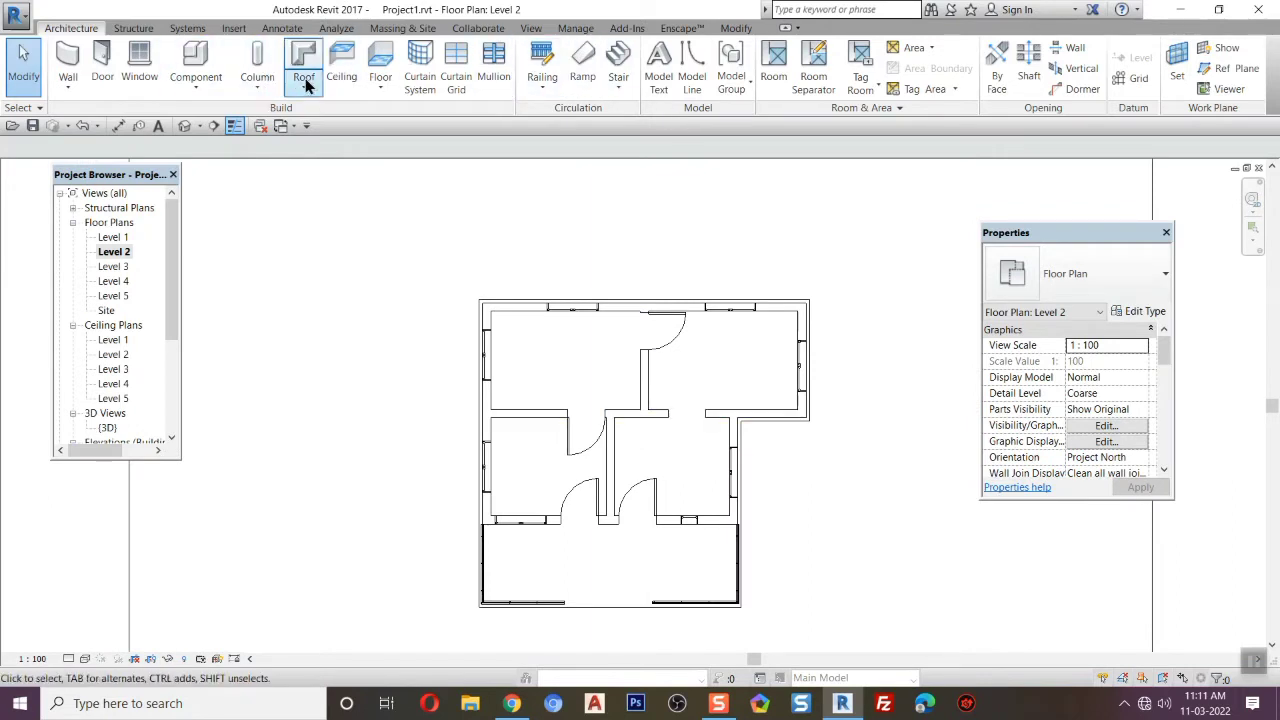
# Start an automatic ceiling of type 600 x 600mm grid and set the type's Structure [1] layer thickness to 5 cm.
pyautogui.click(343, 80)
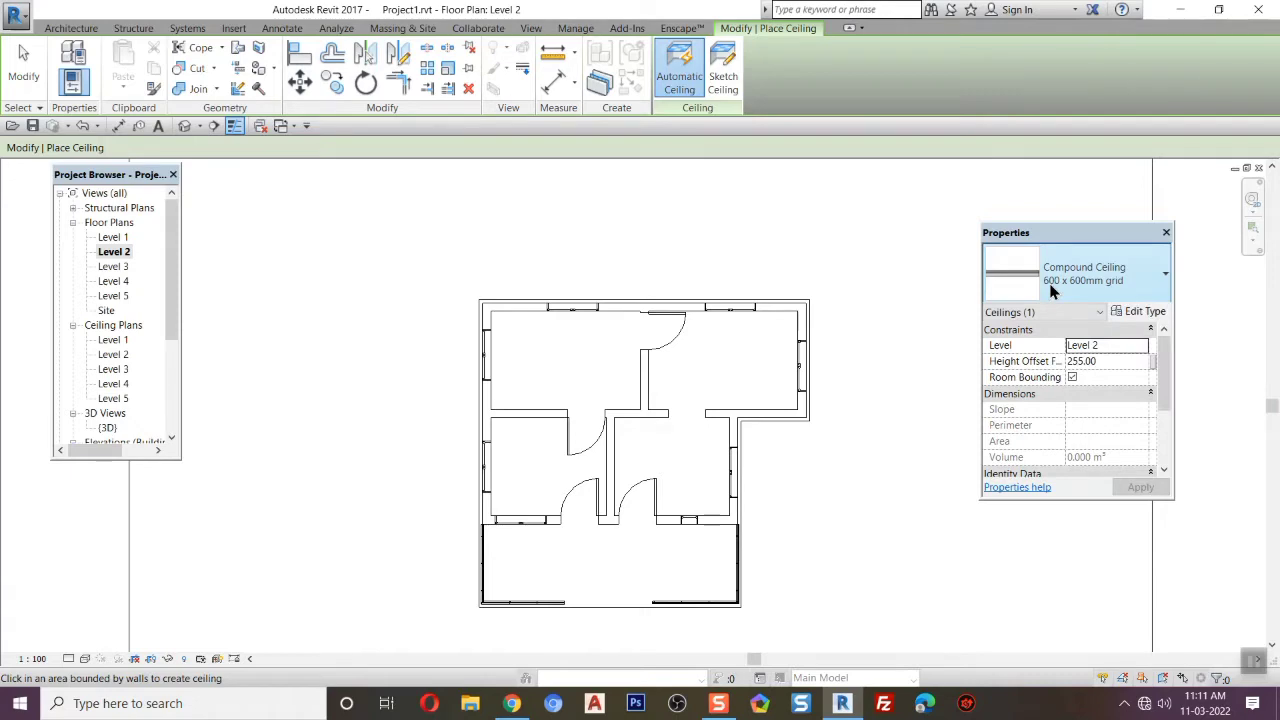
pyautogui.click(1139, 313)
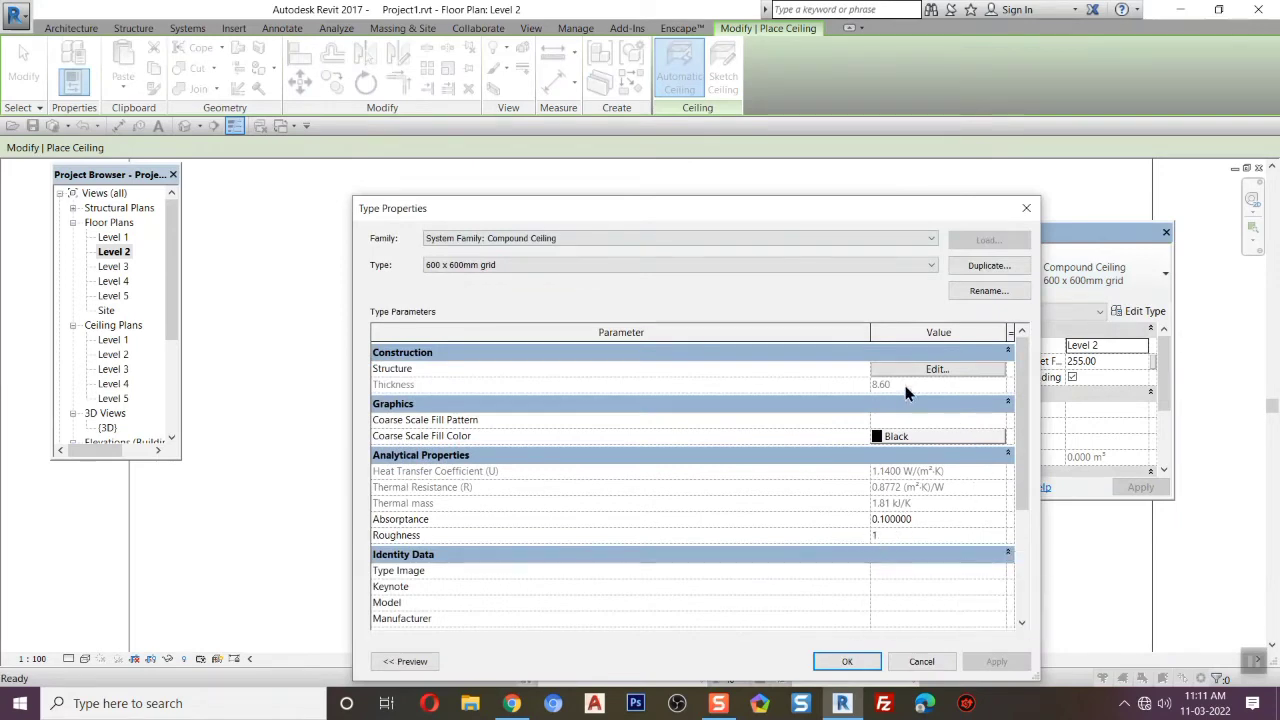
pyautogui.click(938, 369)
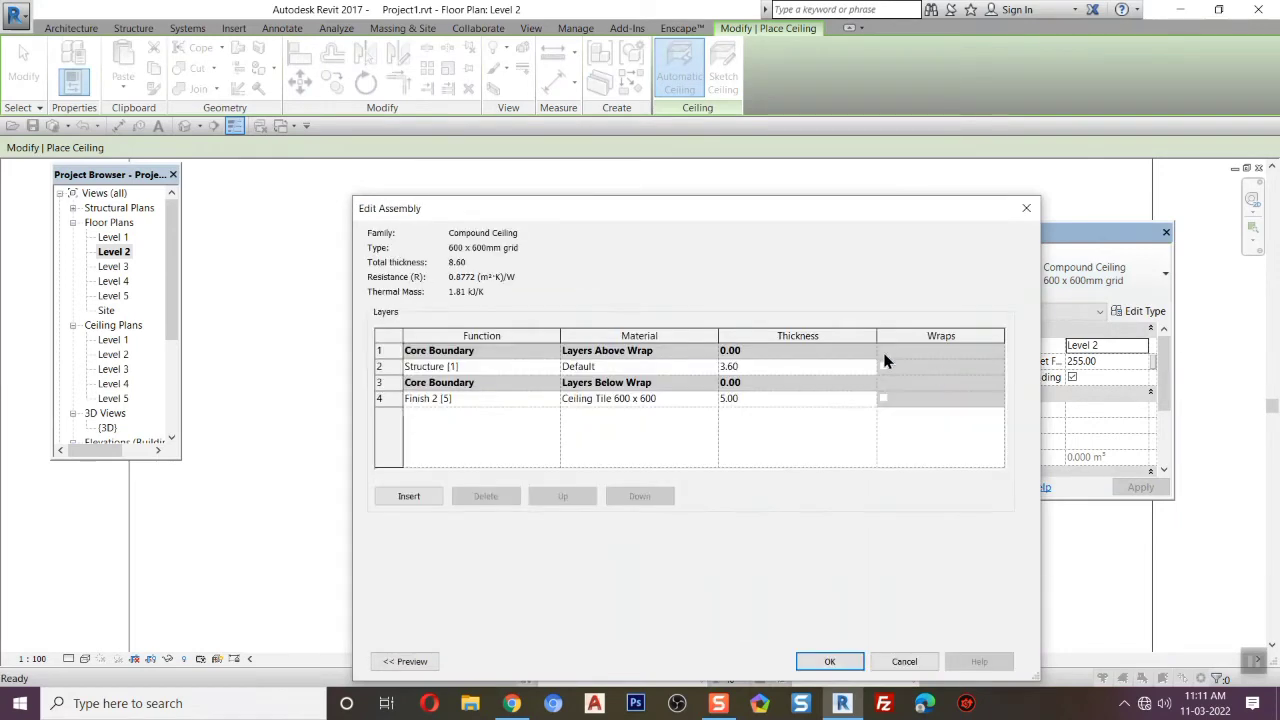
pyautogui.click(793, 367)
pyautogui.write('5')
pyautogui.click(777, 398)
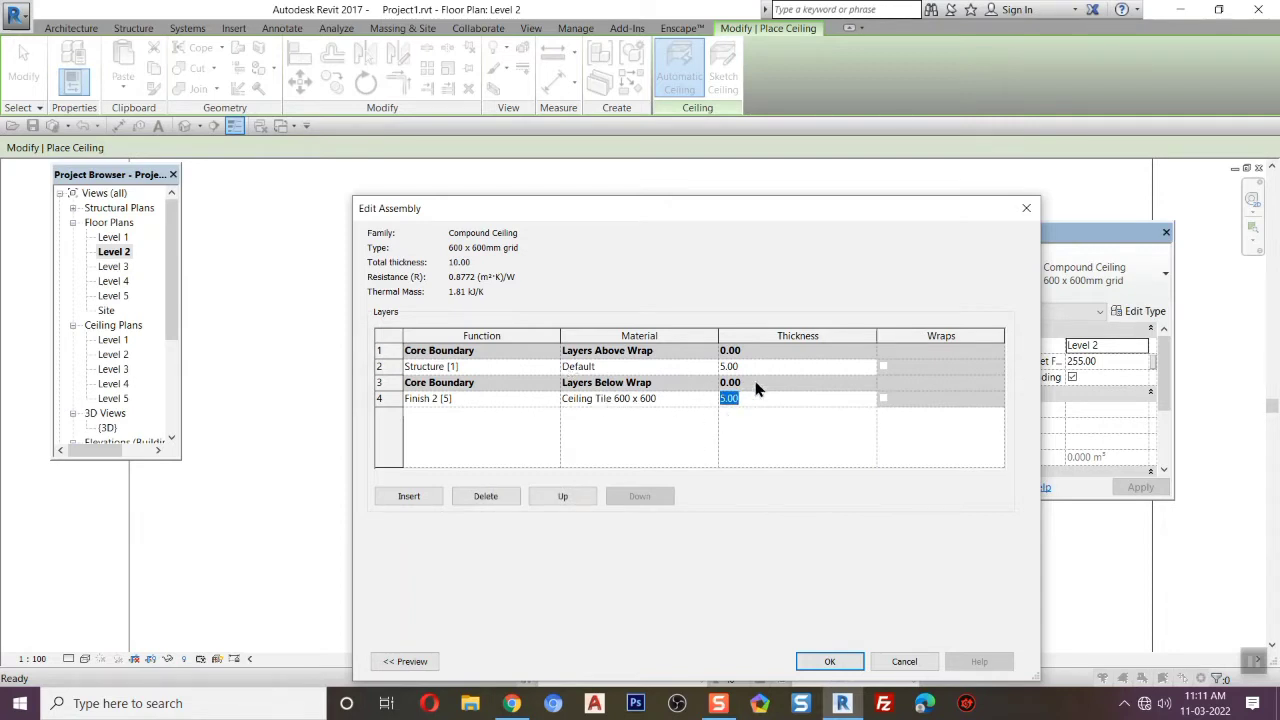
pyautogui.click(829, 665)
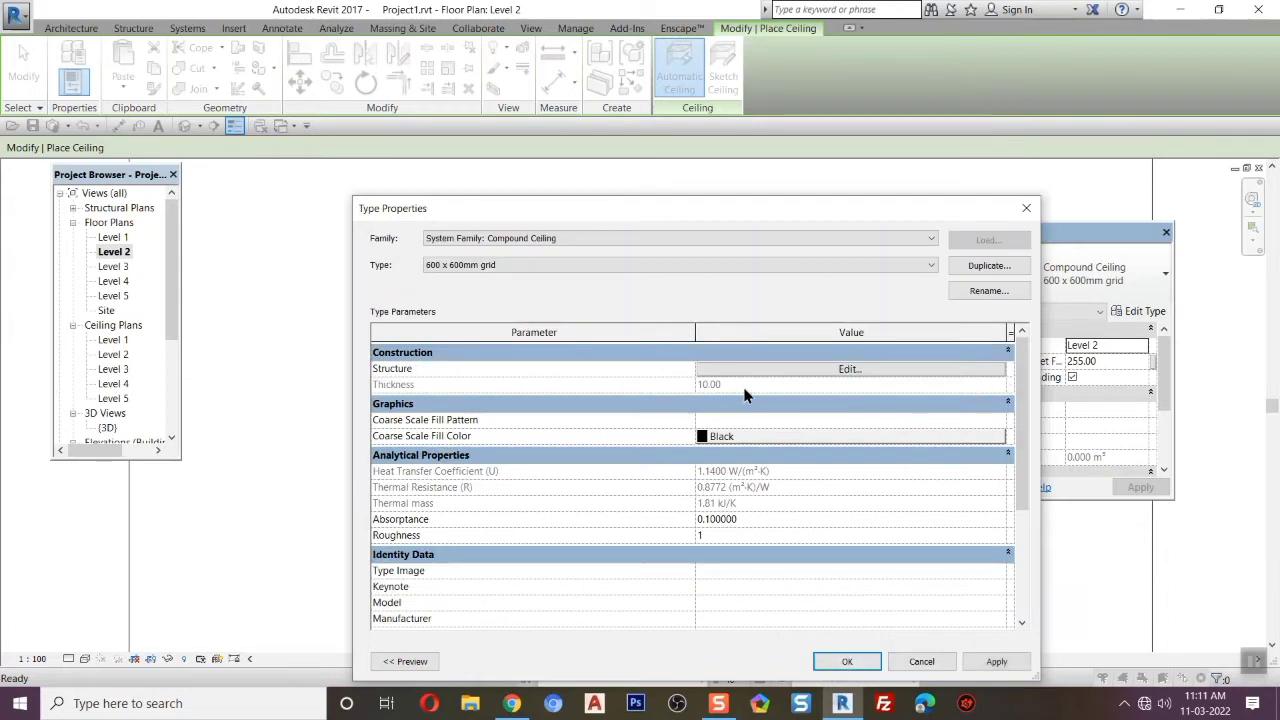
pyautogui.click(848, 662)
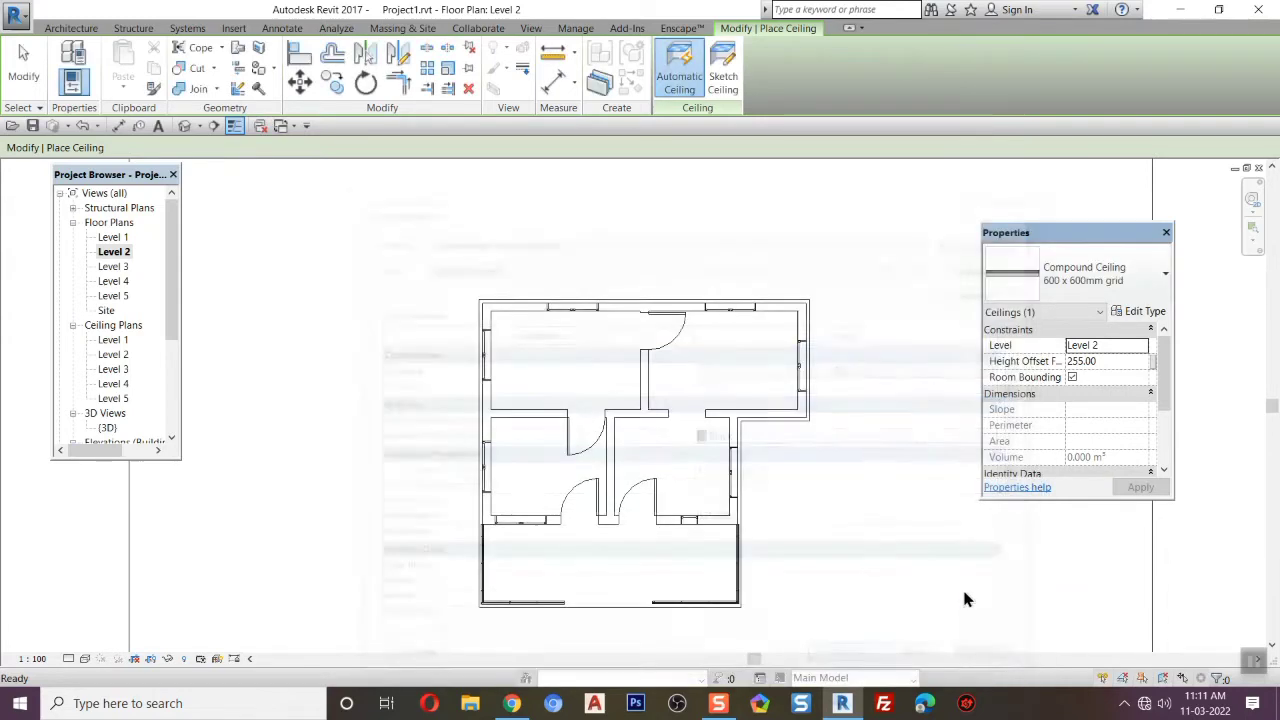
# Set the new ceiling's height offset from Level 2 to 270 cm.
pyautogui.click(1103, 360)
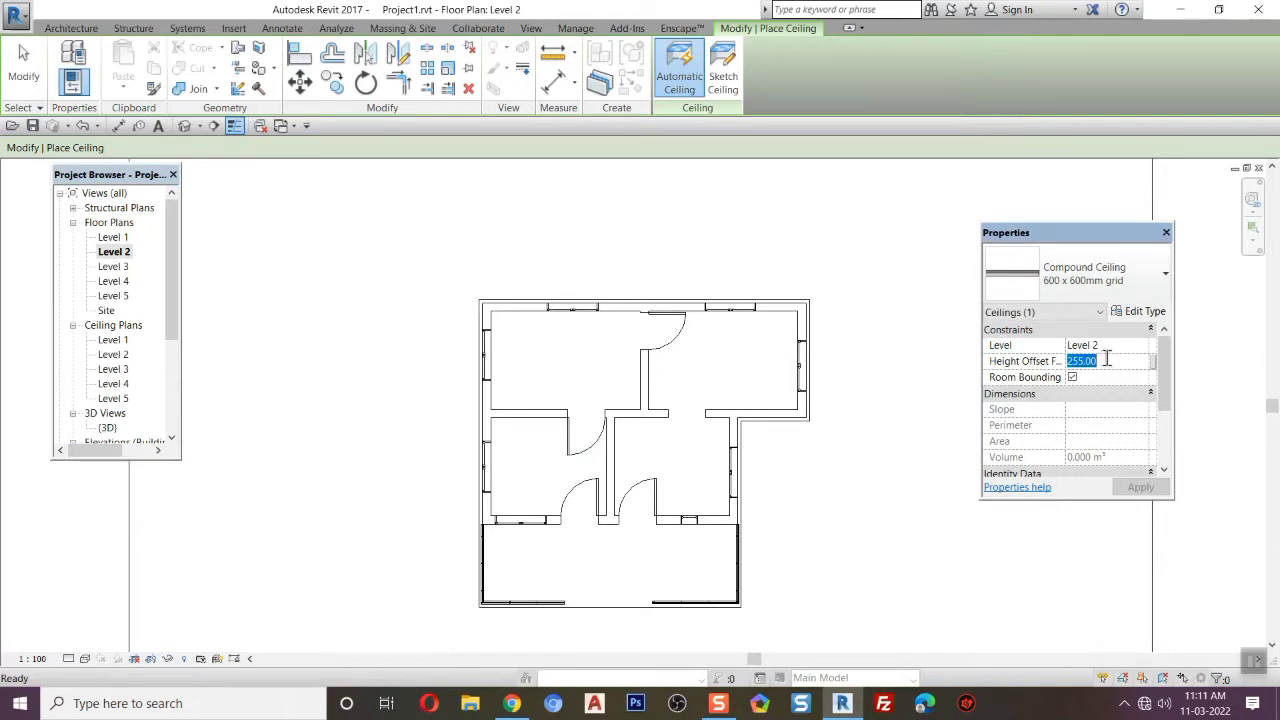
pyautogui.write('270')
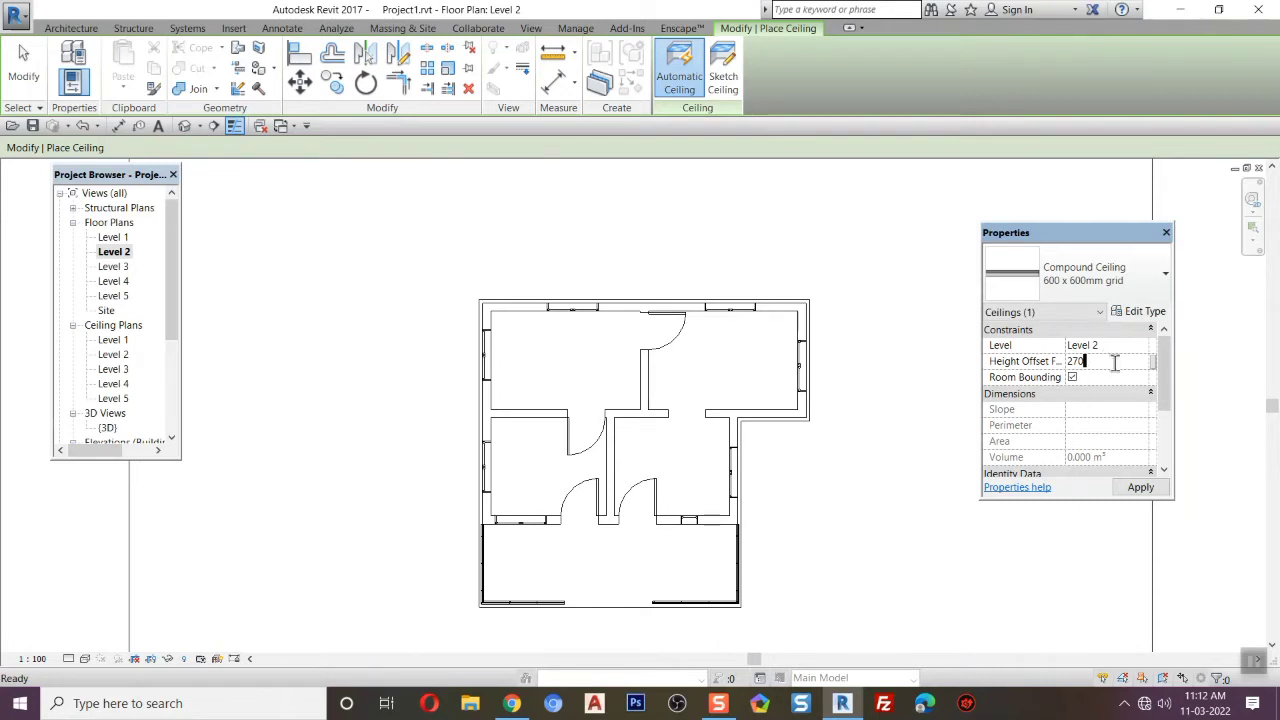
pyautogui.click(1140, 488)
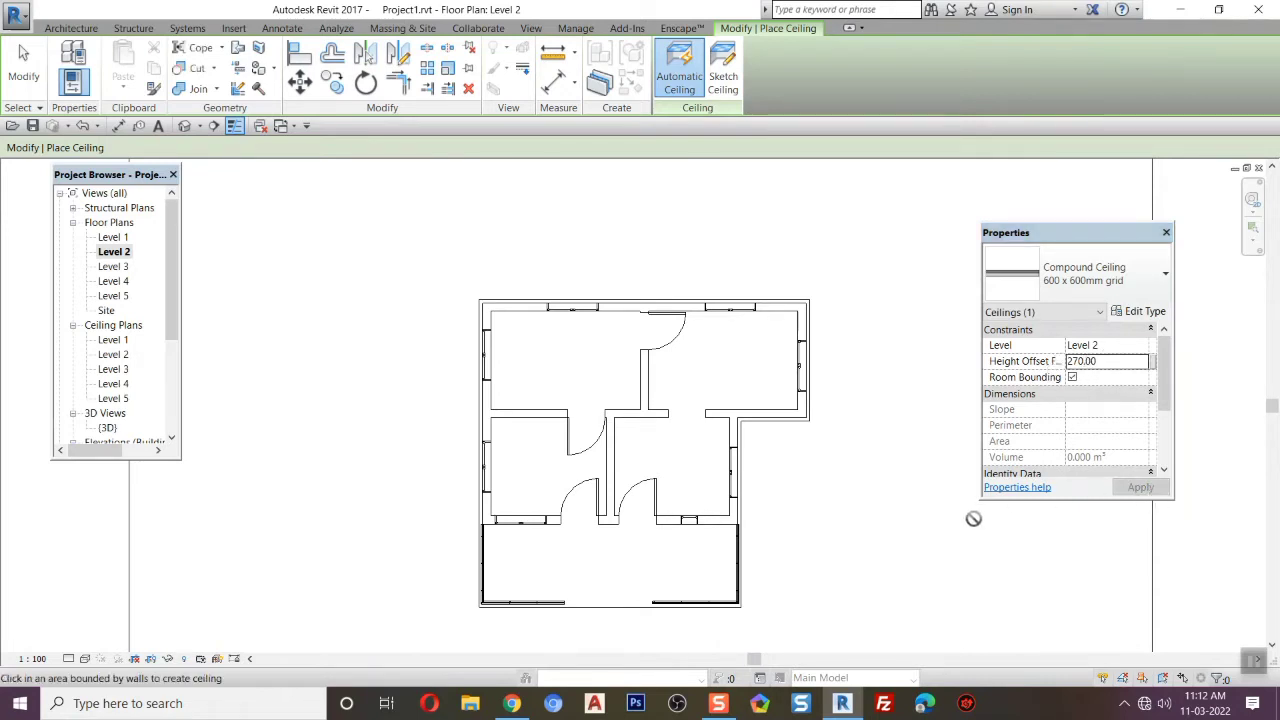
# Duplicate the 600 x 600mm grid ceiling type under the name "cl new" and accept its layer structure.
pyautogui.click(1148, 312)
pyautogui.click(989, 265)
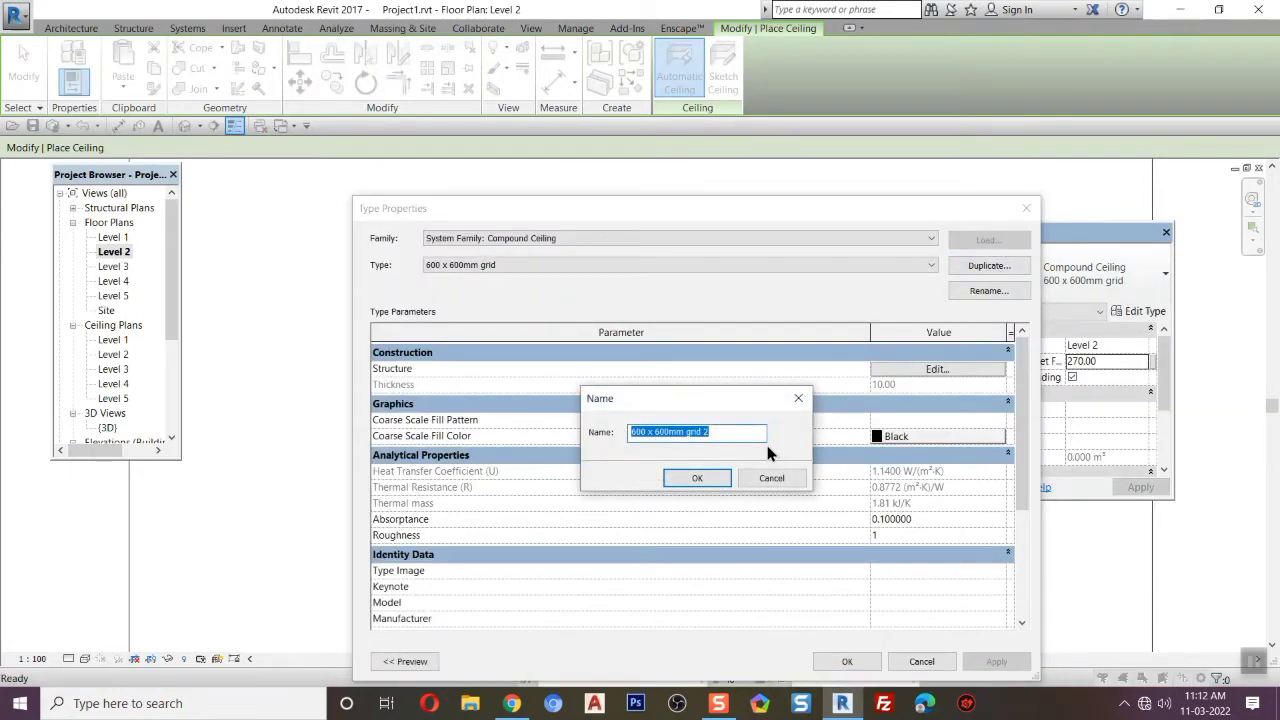
pyautogui.write('c')
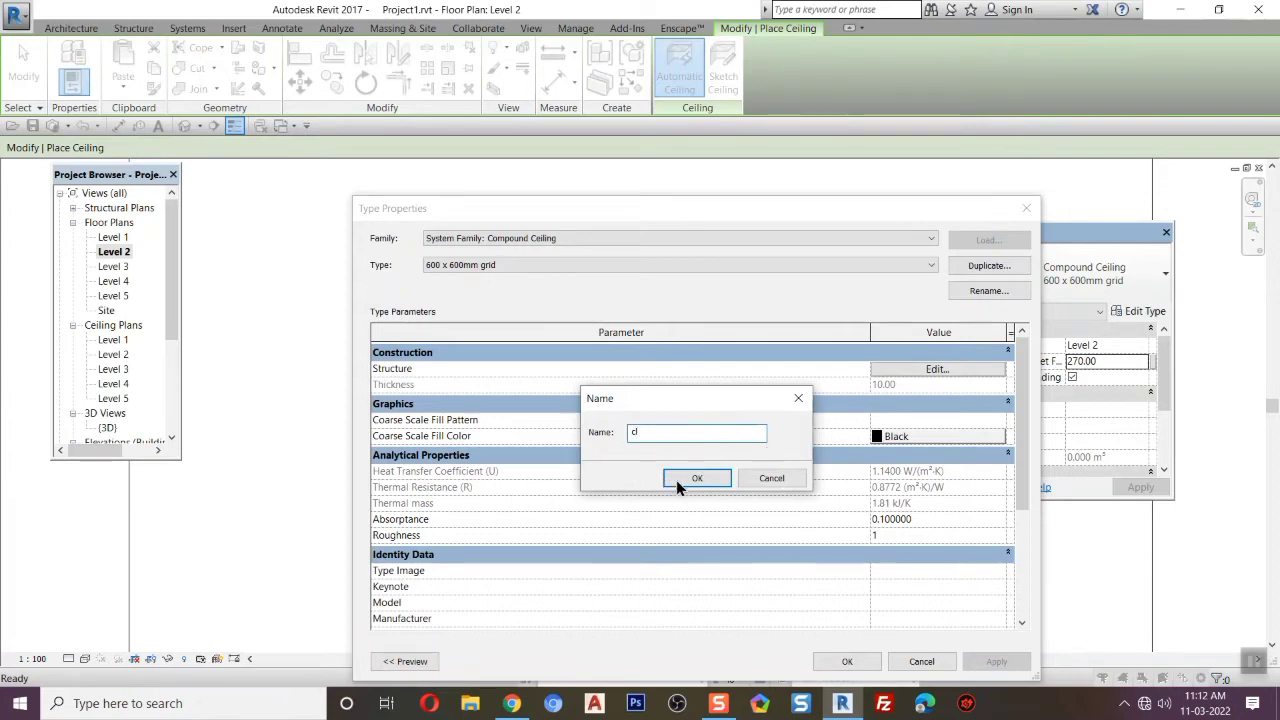
pyautogui.press('BackSpace')
pyautogui.write('new')
pyautogui.click(697, 478)
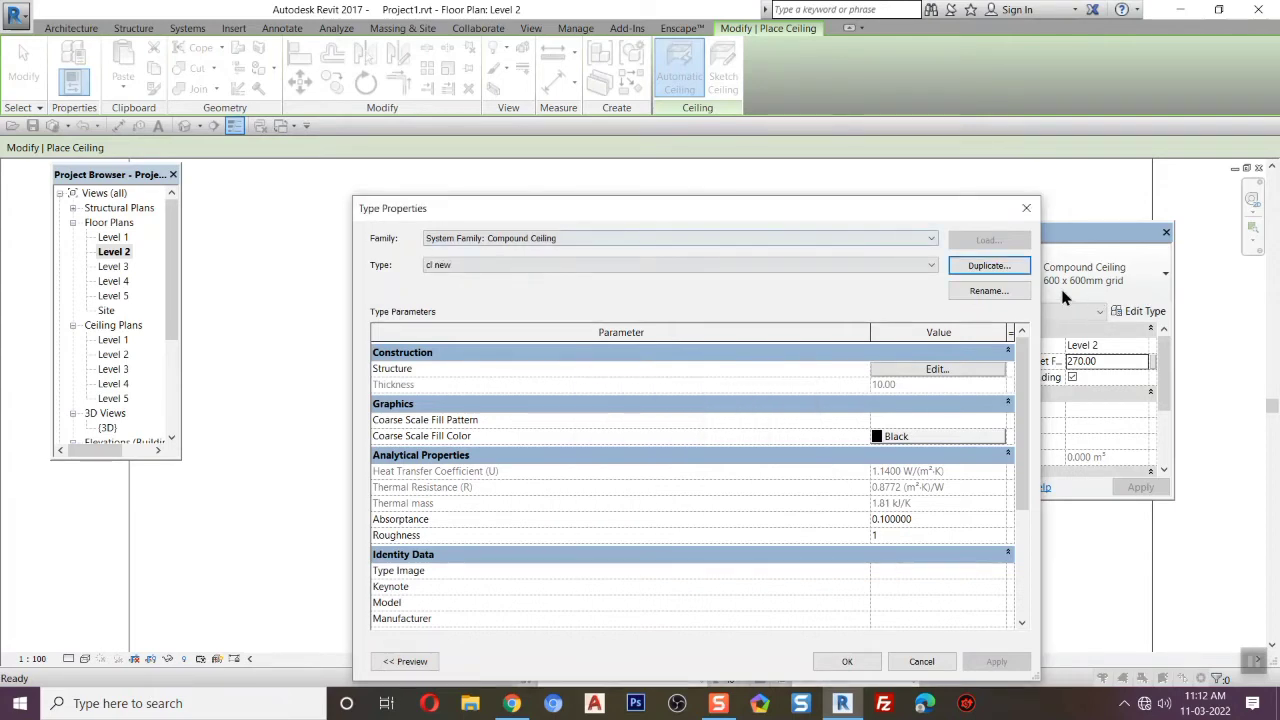
pyautogui.click(936, 369)
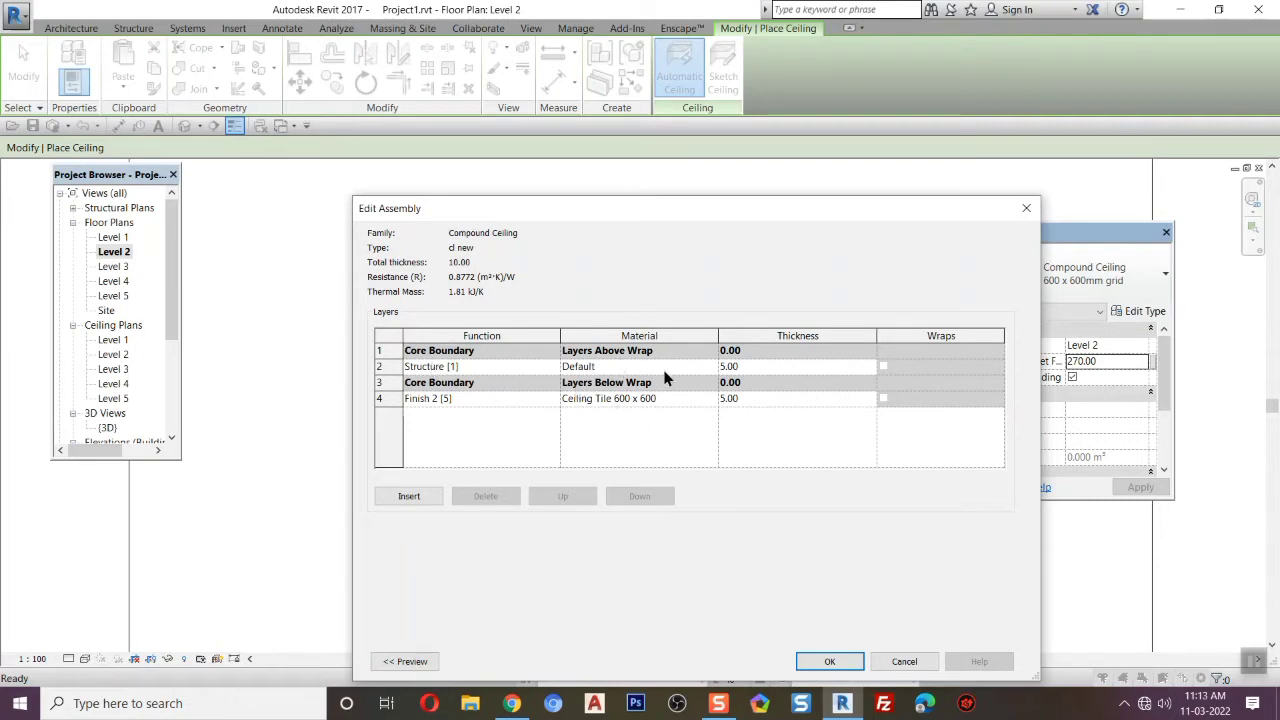
pyautogui.click(840, 662)
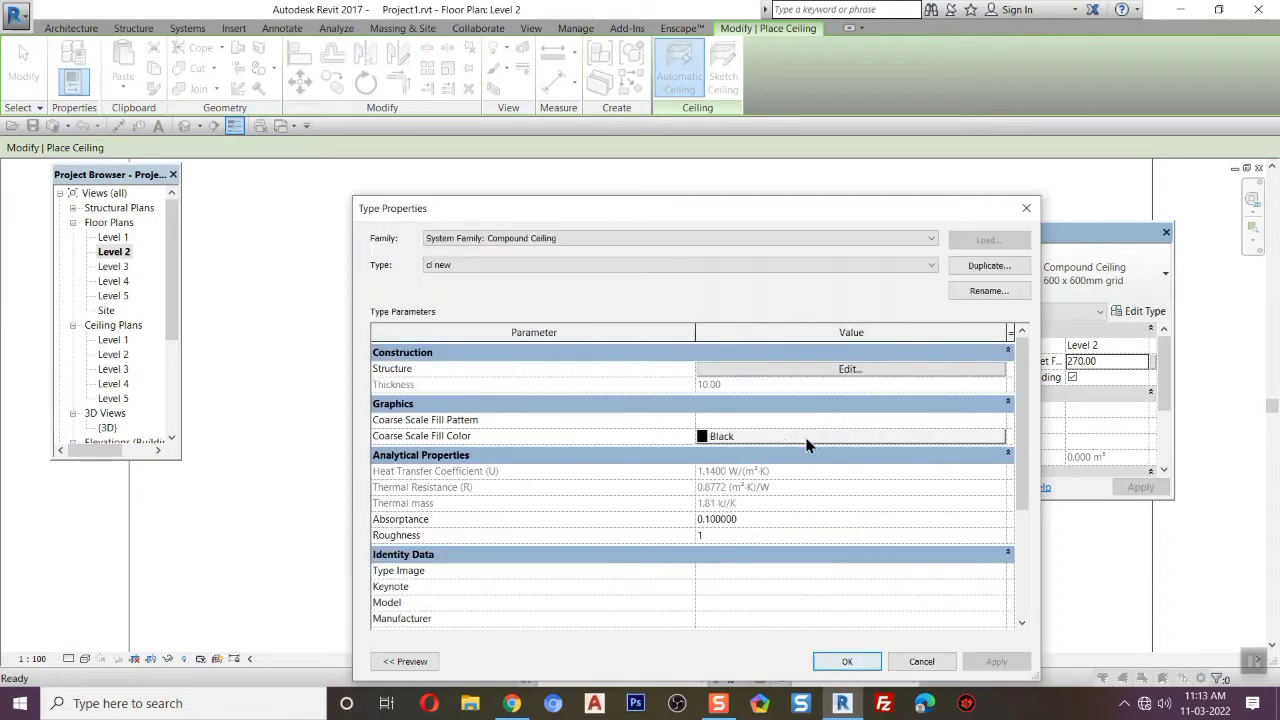
pyautogui.click(838, 656)
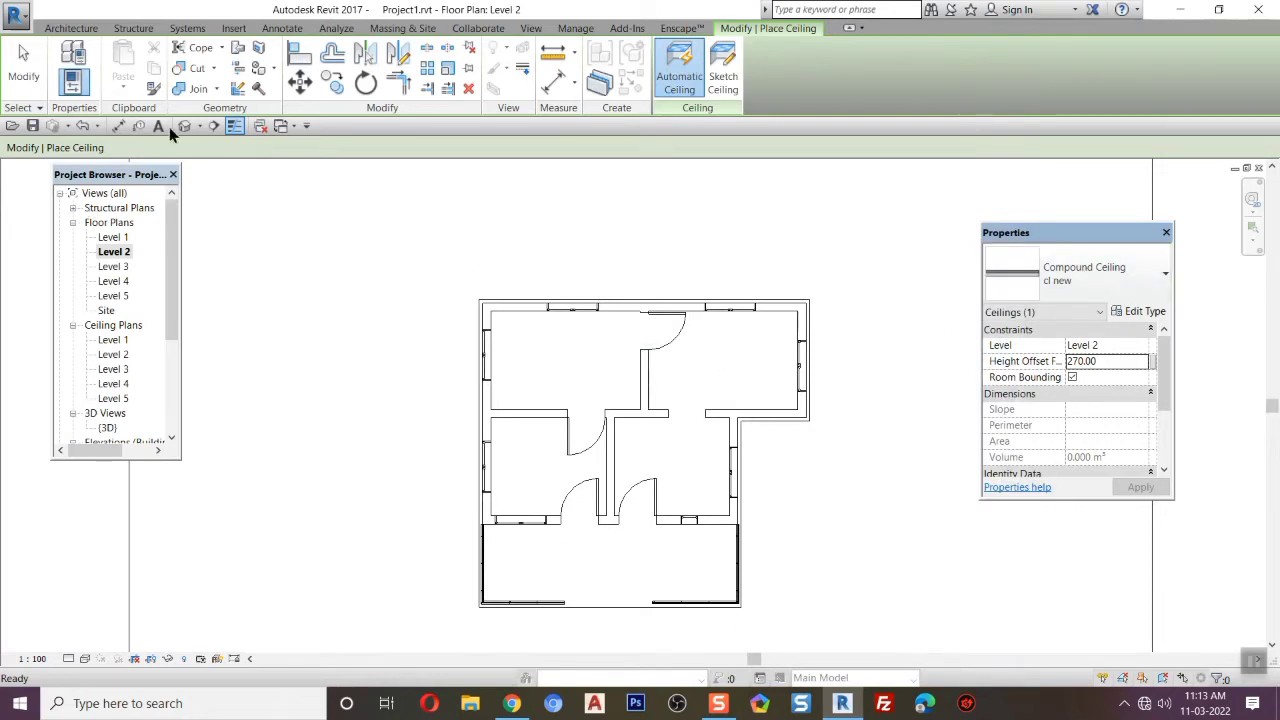
# Place automatic "cl new" ceilings in the two upper rooms and the lower-left room of the Level 2 plan.
pyautogui.click(684, 78)
pyautogui.click(743, 367)
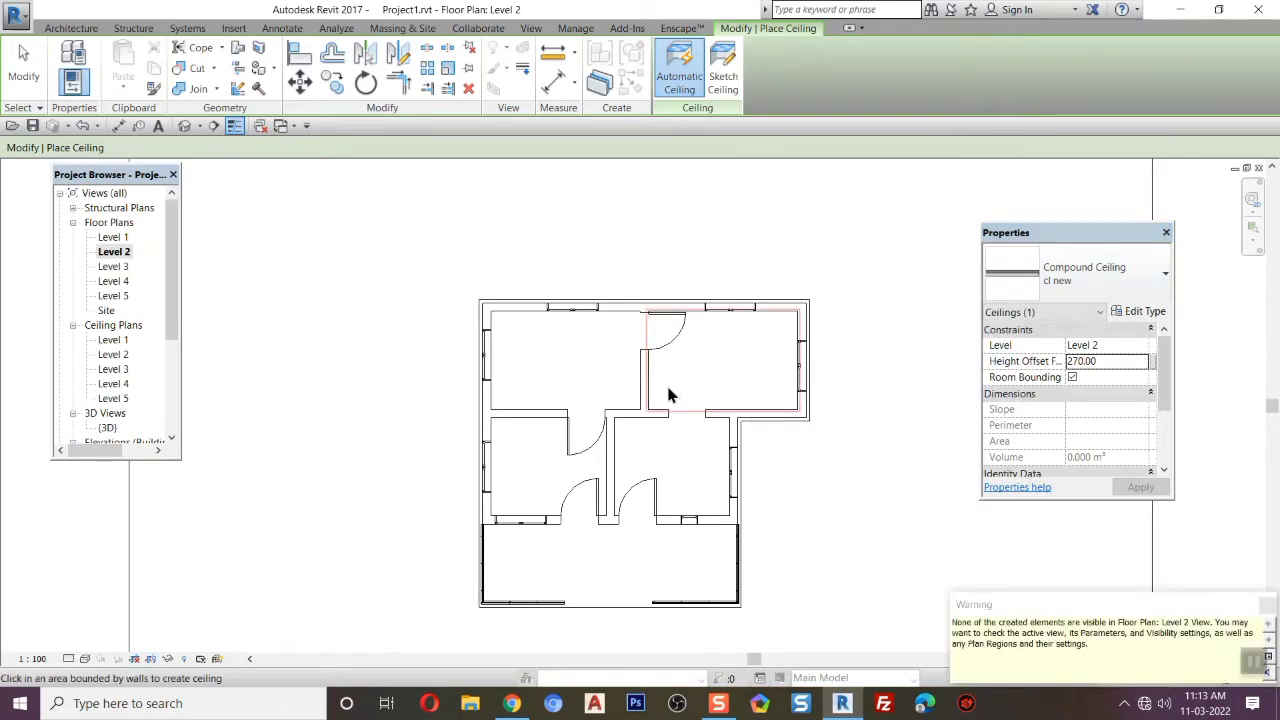
pyautogui.click(554, 366)
pyautogui.click(535, 494)
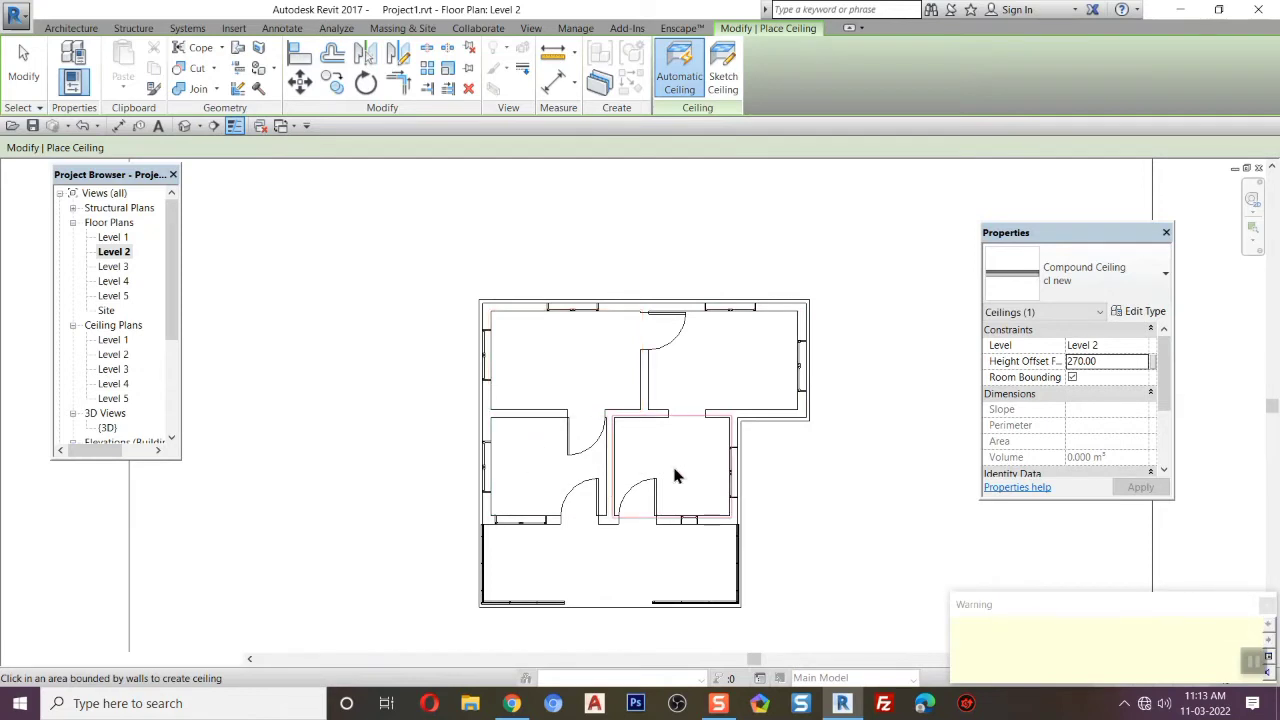
# Open the South elevation and examine the height of the placed ceilings within the walls.
pyautogui.doubleClick(110, 430)
pyautogui.scroll(-2, 115, 362)
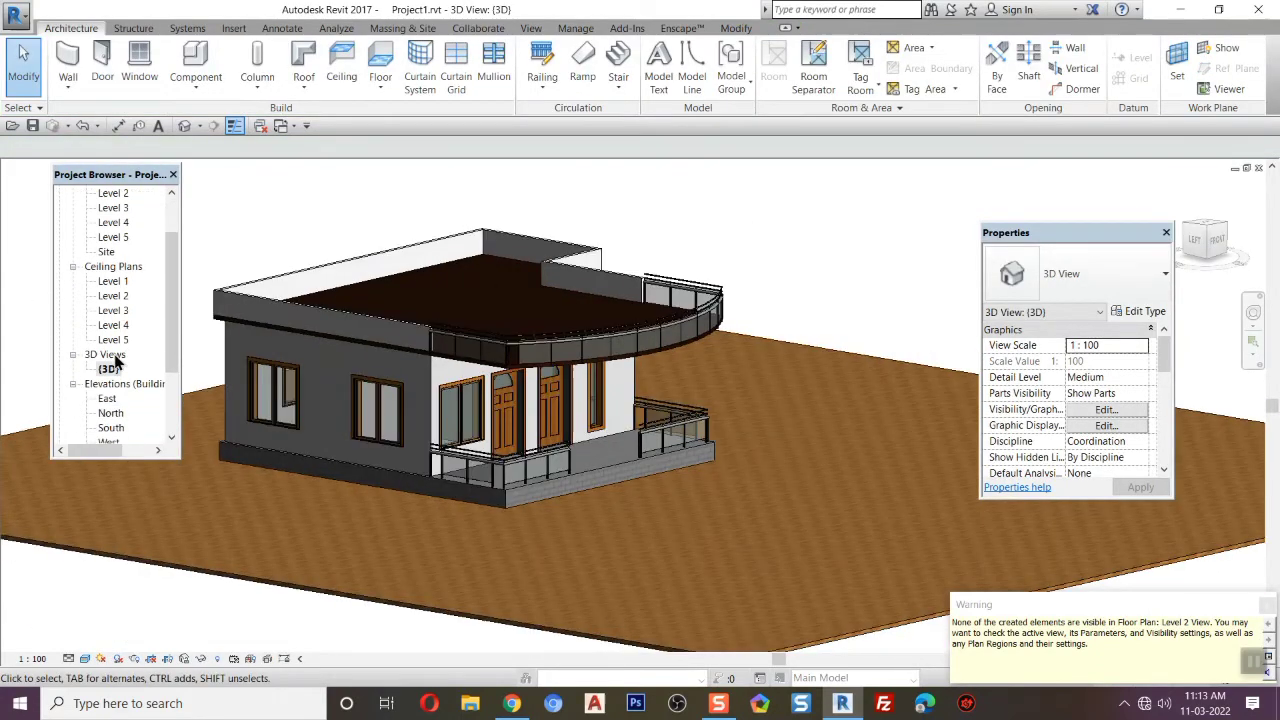
pyautogui.scroll(-2, 117, 362)
pyautogui.doubleClick(111, 369)
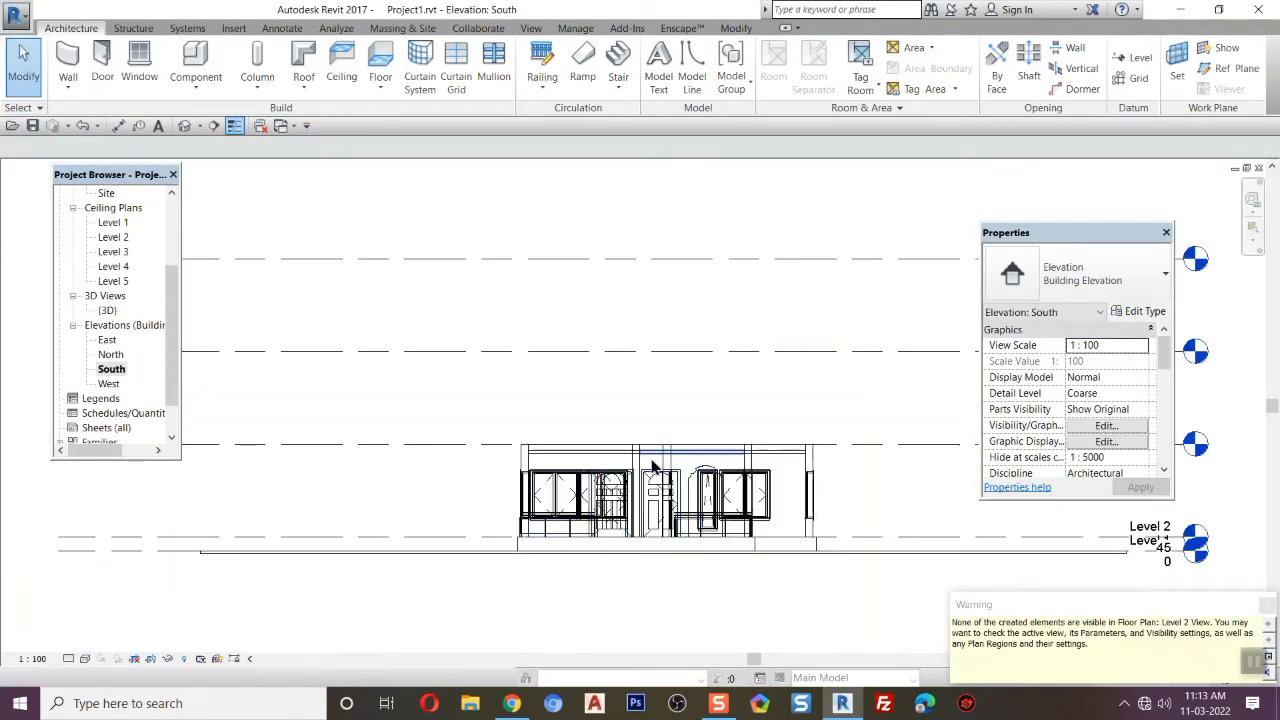
pyautogui.scroll(4, 651, 467)
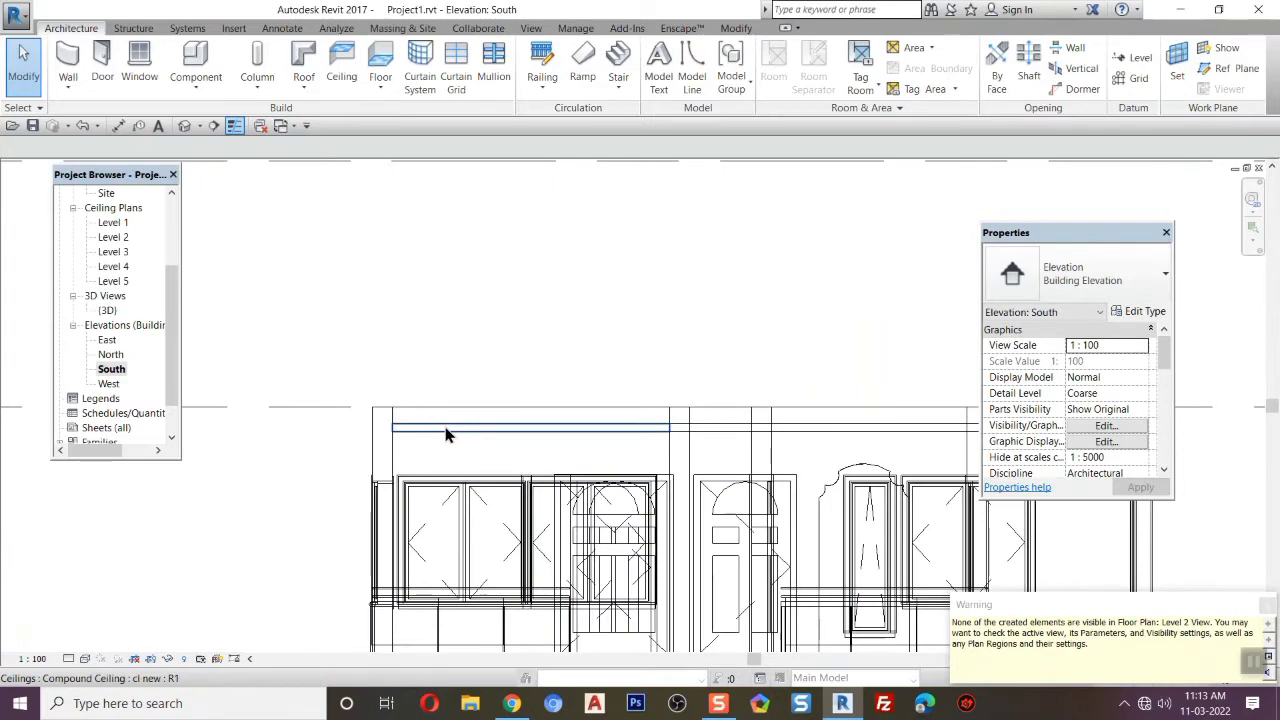
pyautogui.scroll(-1, 697, 450)
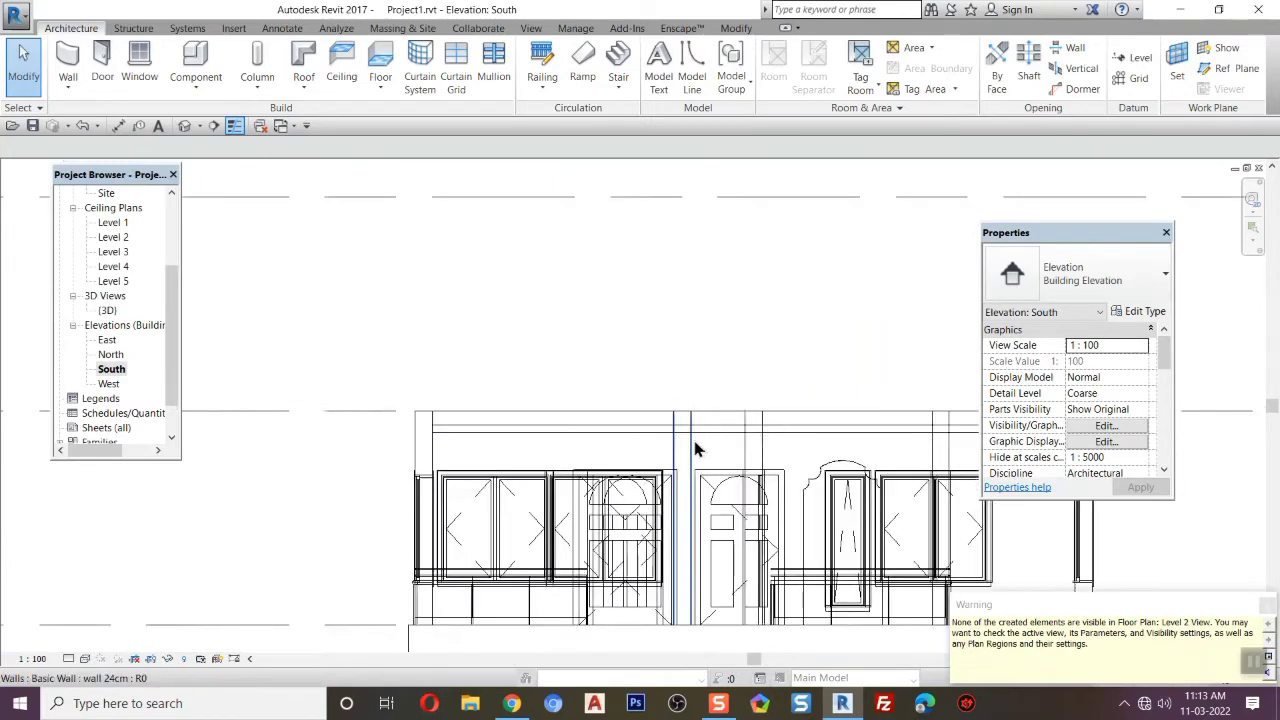
pyautogui.scroll(-1, 697, 450)
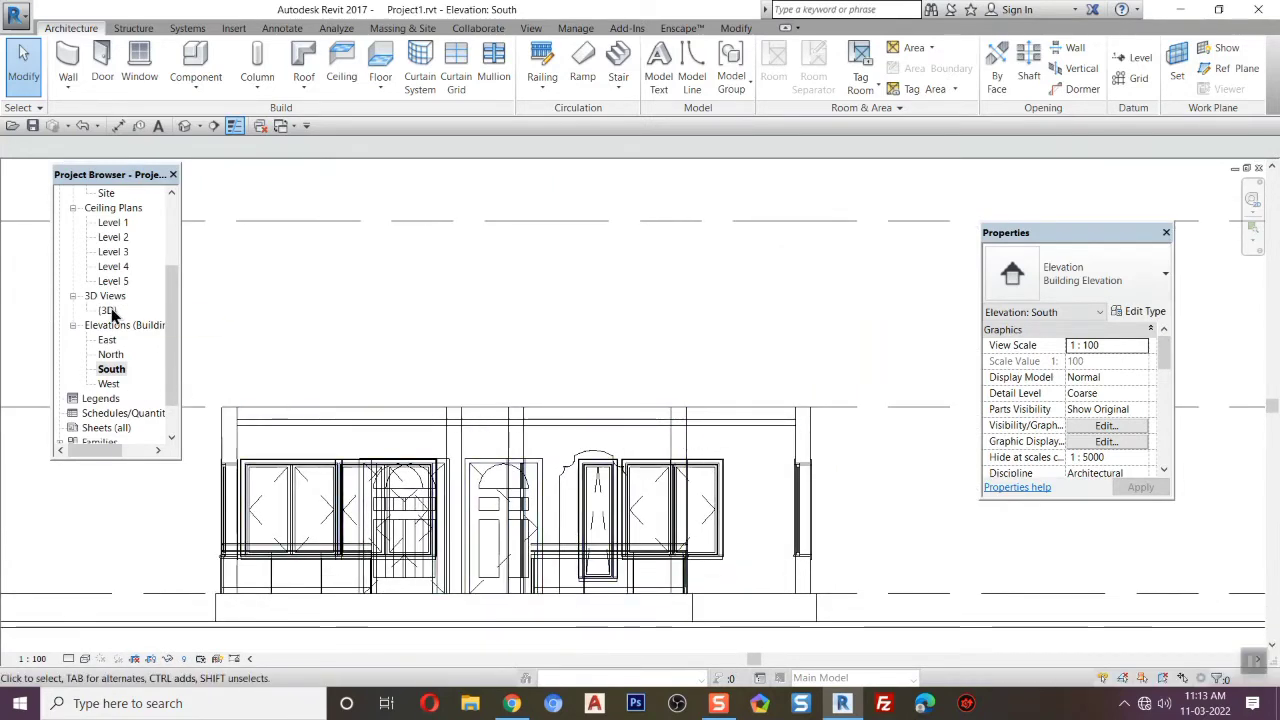
# Open the 3D view and hide the large ground floor and the basement floor slab as individual elements.
pyautogui.doubleClick(110, 313)
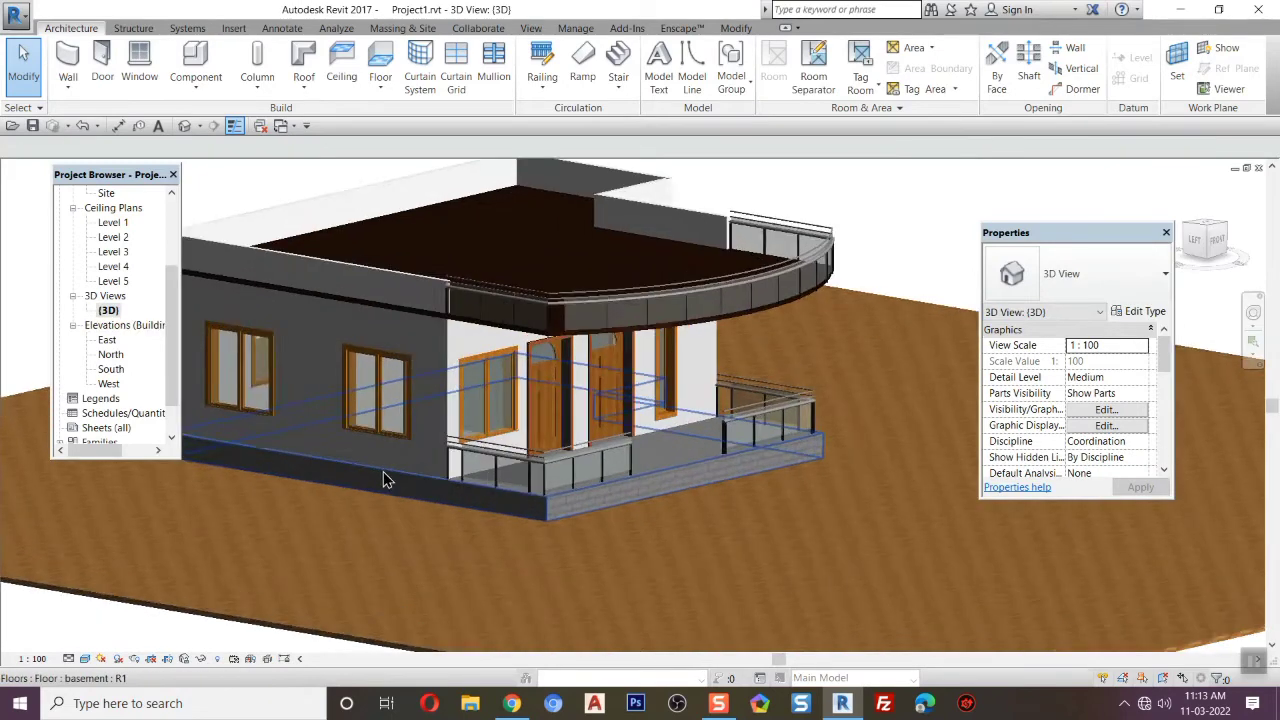
pyautogui.click(576, 519)
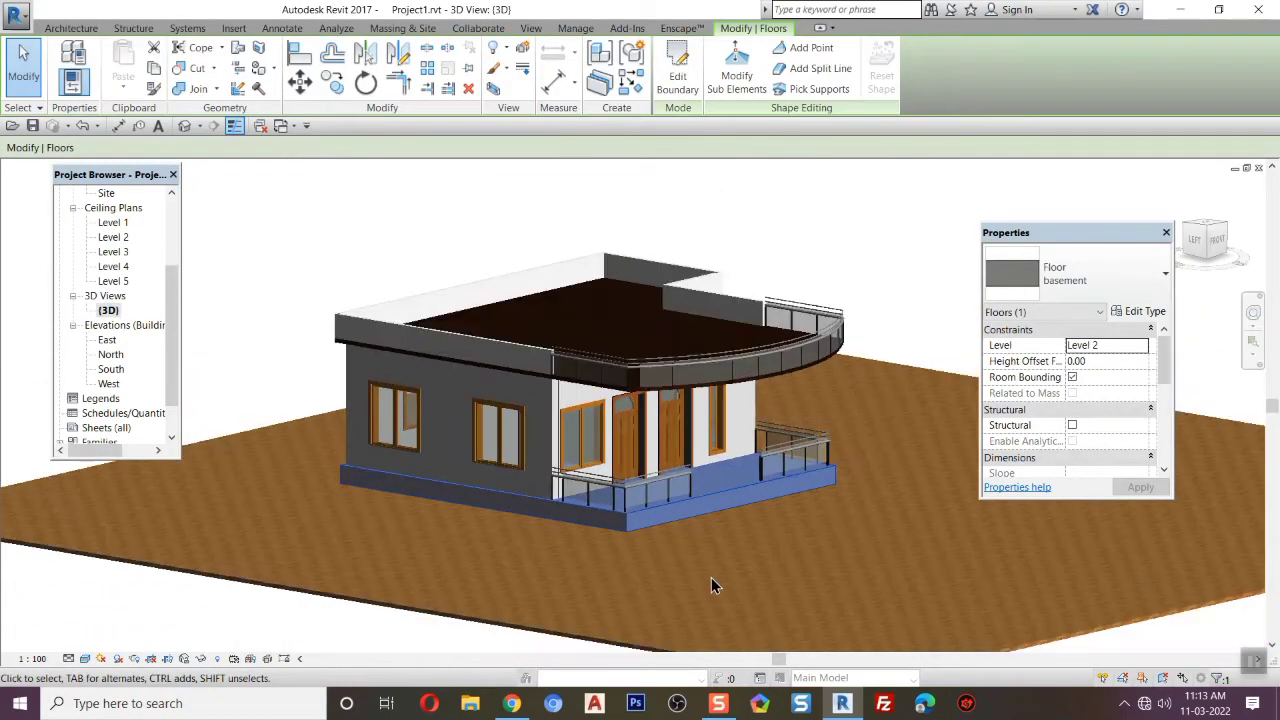
pyautogui.click(490, 622)
pyautogui.rightClick(488, 620)
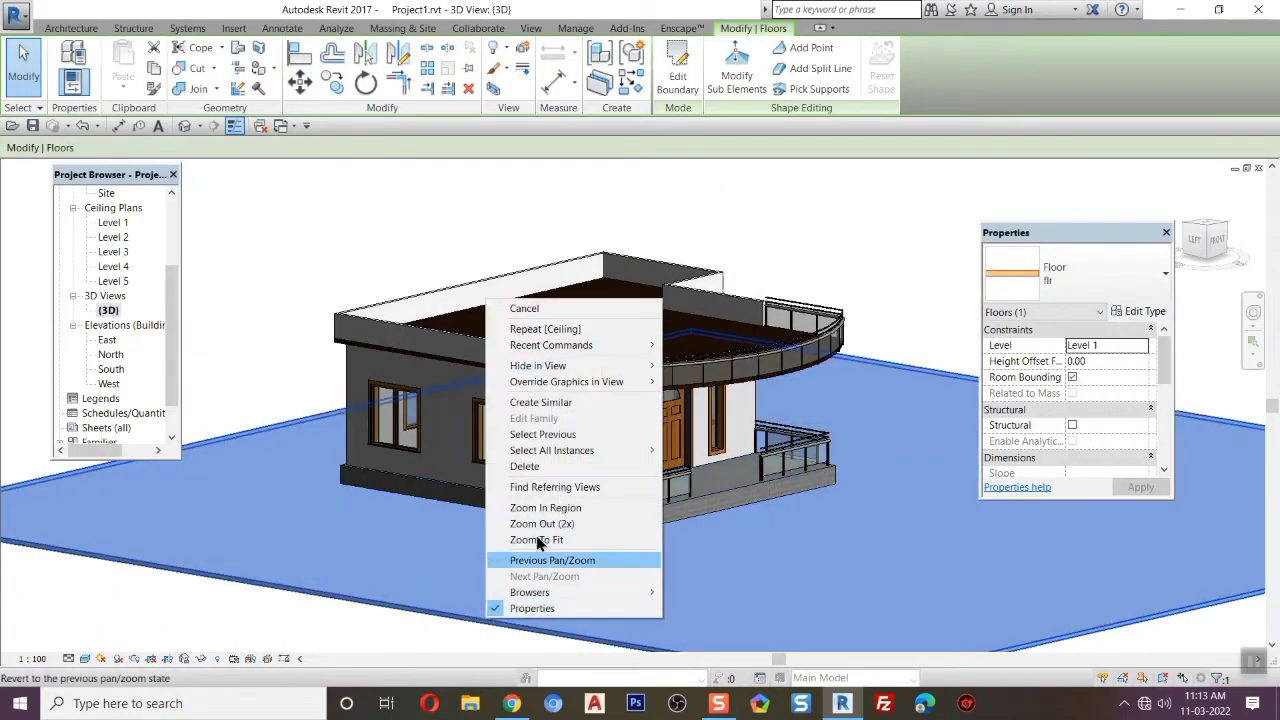
pyautogui.moveTo(540, 366)
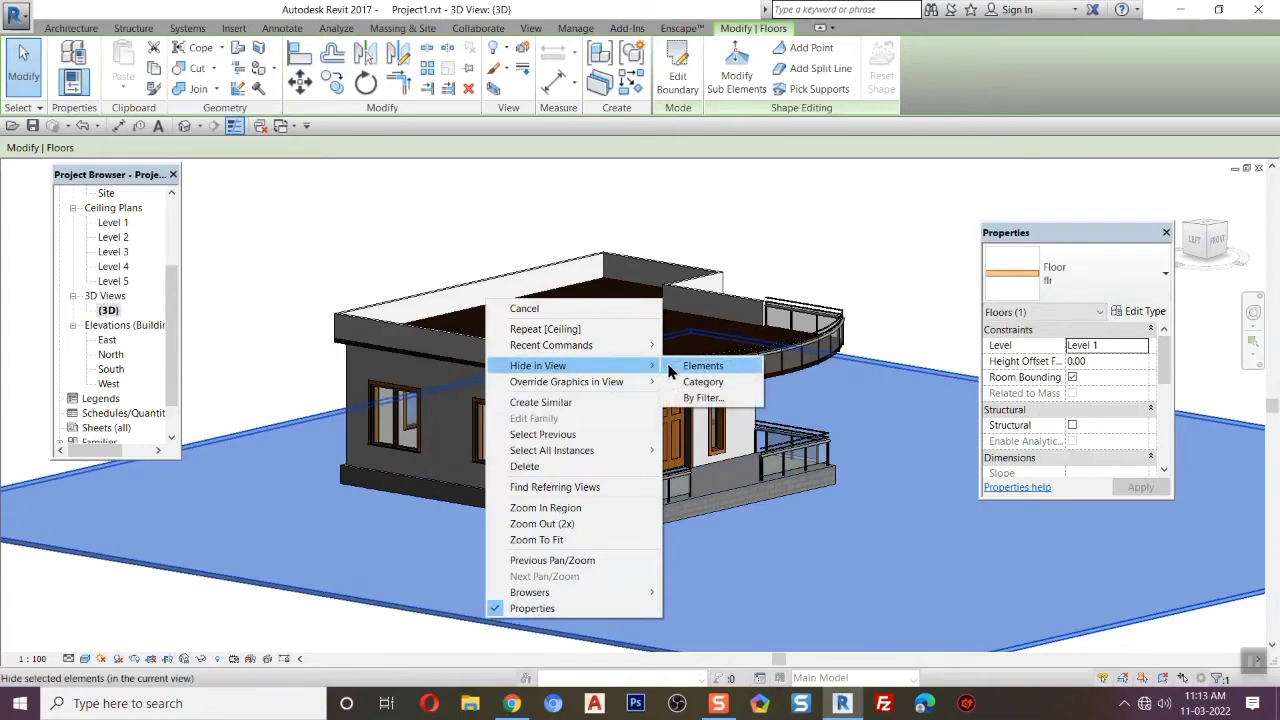
pyautogui.click(684, 368)
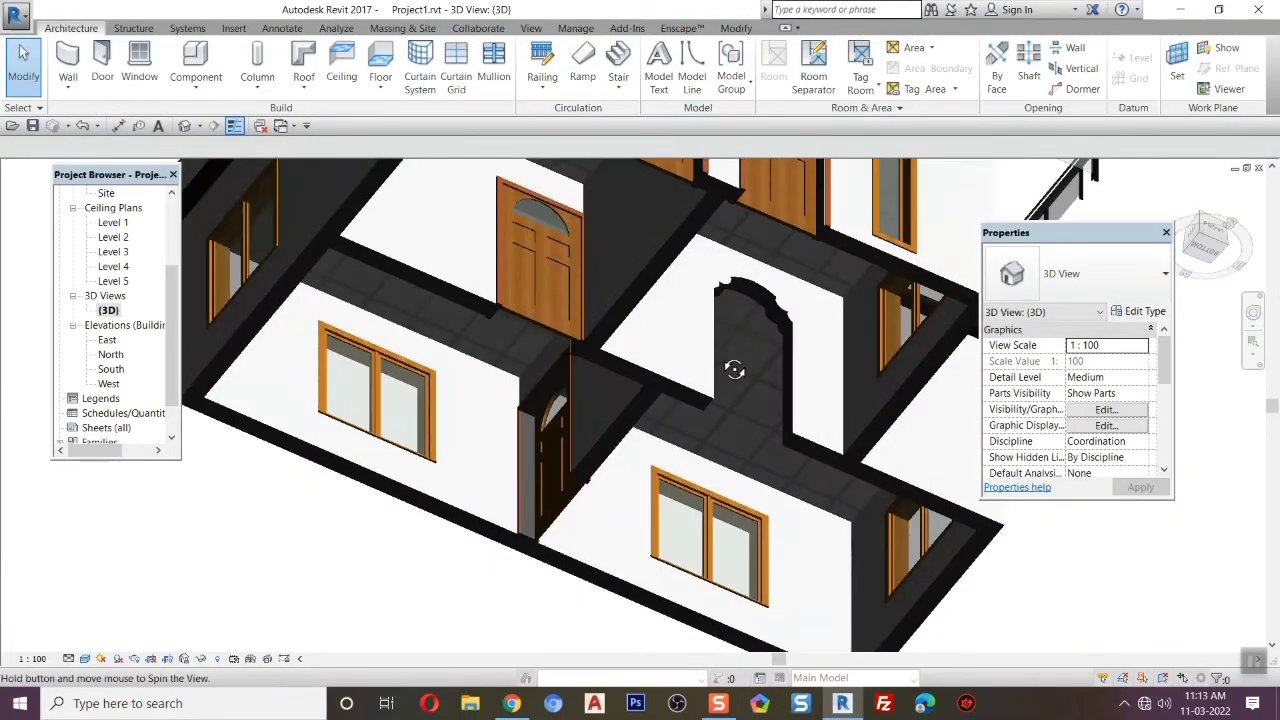
# Examine the tiled ceilings inside the rooms from below, and the house from outside, in 3D.
pyautogui.keyDown('shift'); pyautogui.moveTo(734, 370); pyautogui.dragTo(586, 345, button='middle'); pyautogui.keyUp('shift')
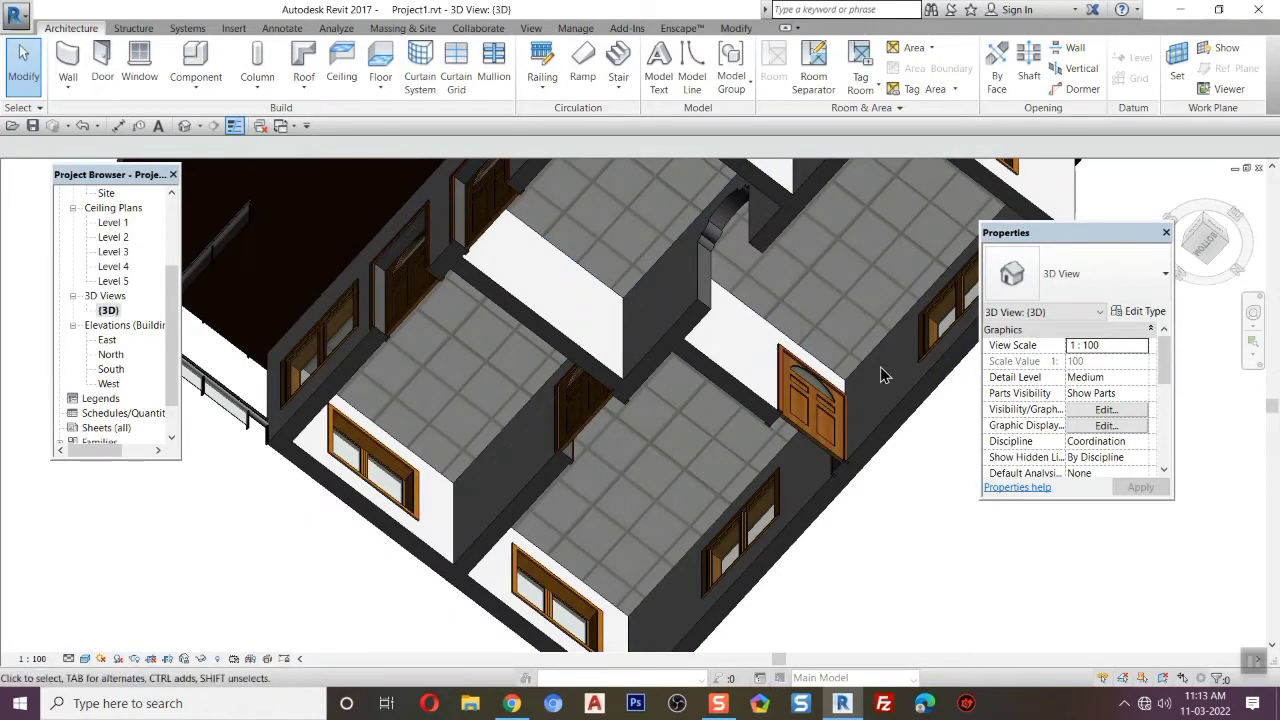
pyautogui.keyDown('shift'); pyautogui.moveTo(588, 338); pyautogui.dragTo(790, 608, button='middle'); pyautogui.keyUp('shift')
pyautogui.scroll(-2, 605, 390)
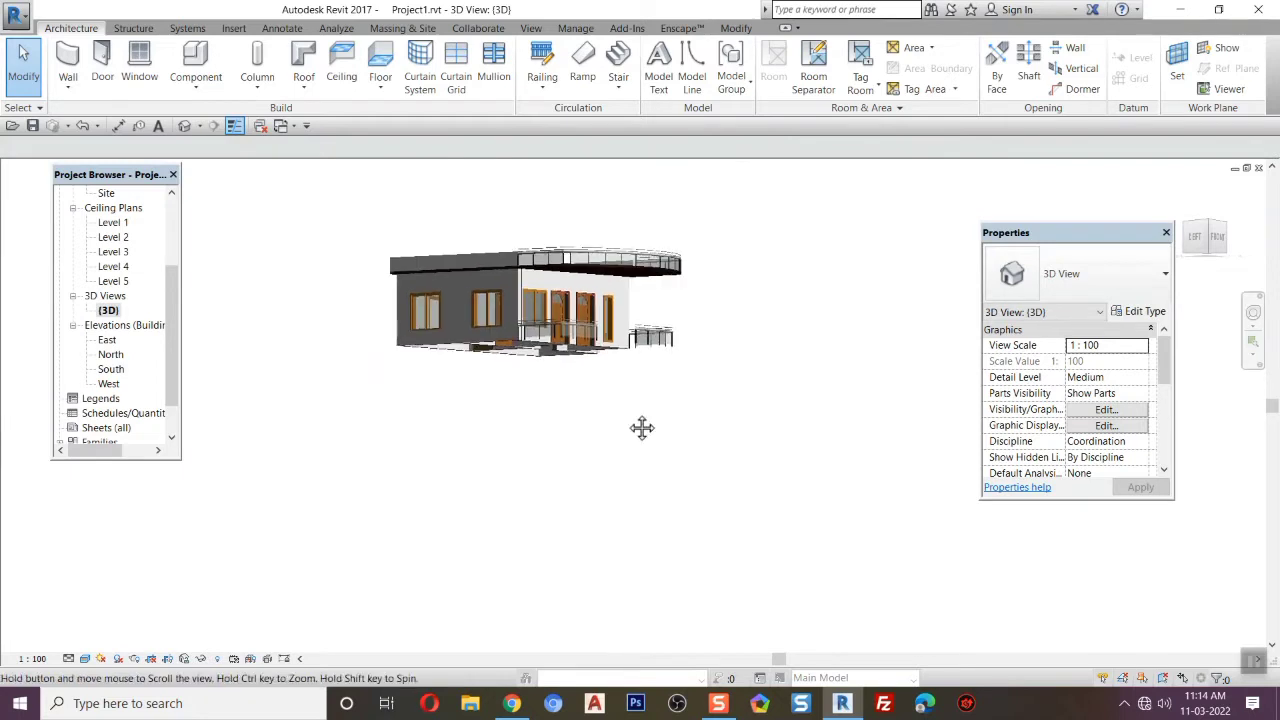
pyautogui.moveTo(643, 429); pyautogui.dragTo(585, 530, button='middle')
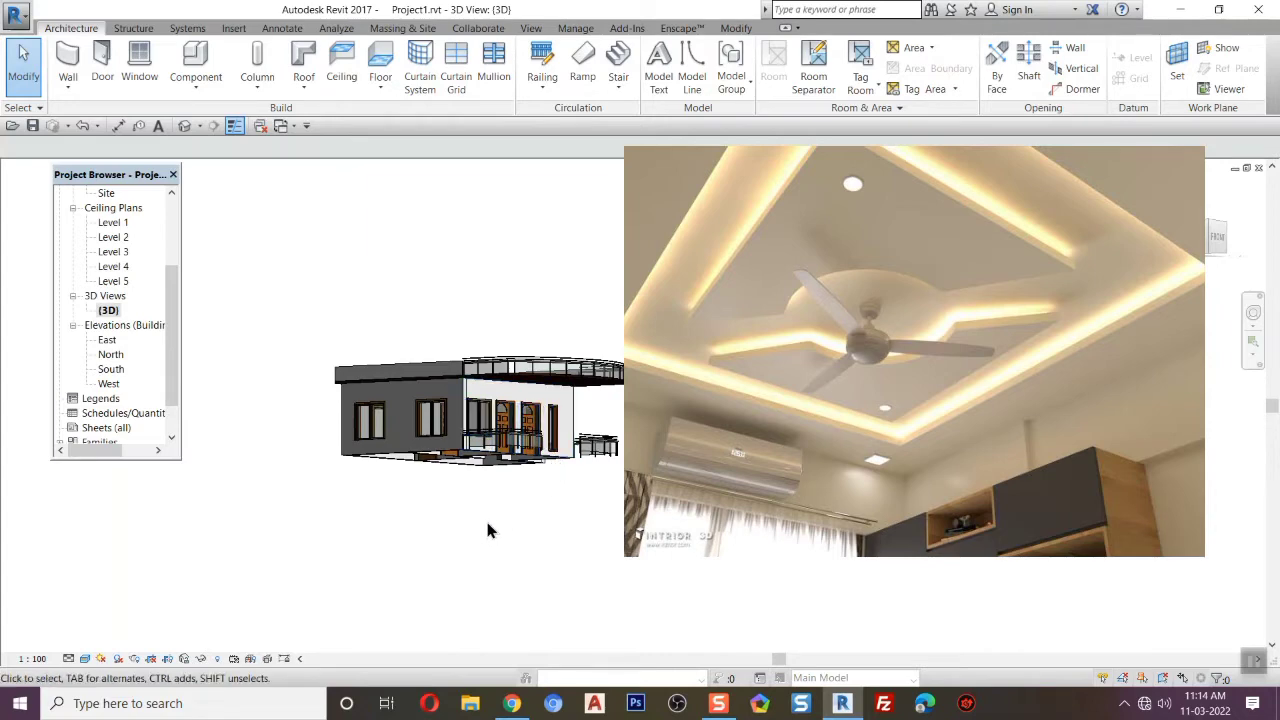
pyautogui.keyDown('shift'); pyautogui.moveTo(543, 506); pyautogui.dragTo(420, 571, button='middle'); pyautogui.keyUp('shift')
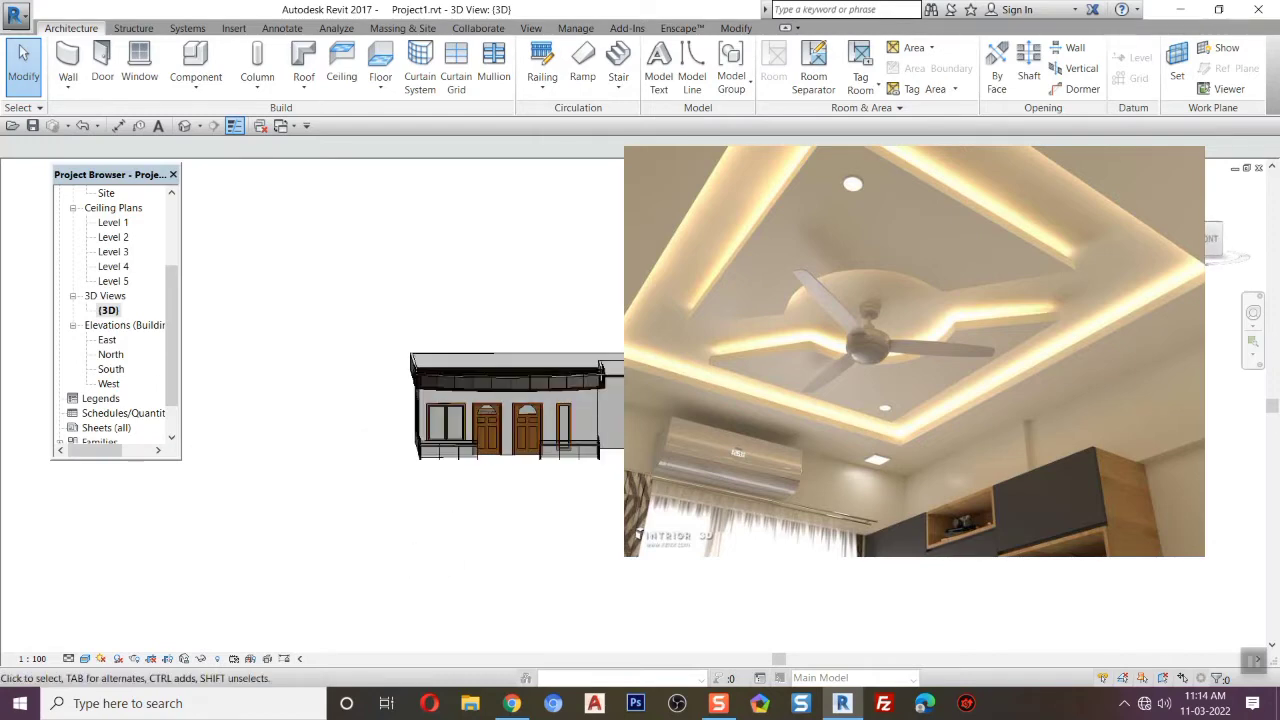
# Open the Level 2 floor plan, start a new ceiling and duplicate its type "cl new" as "cl new 2".
pyautogui.click(110, 237)
pyautogui.moveTo(171, 330); pyautogui.dragTo(190, 178)
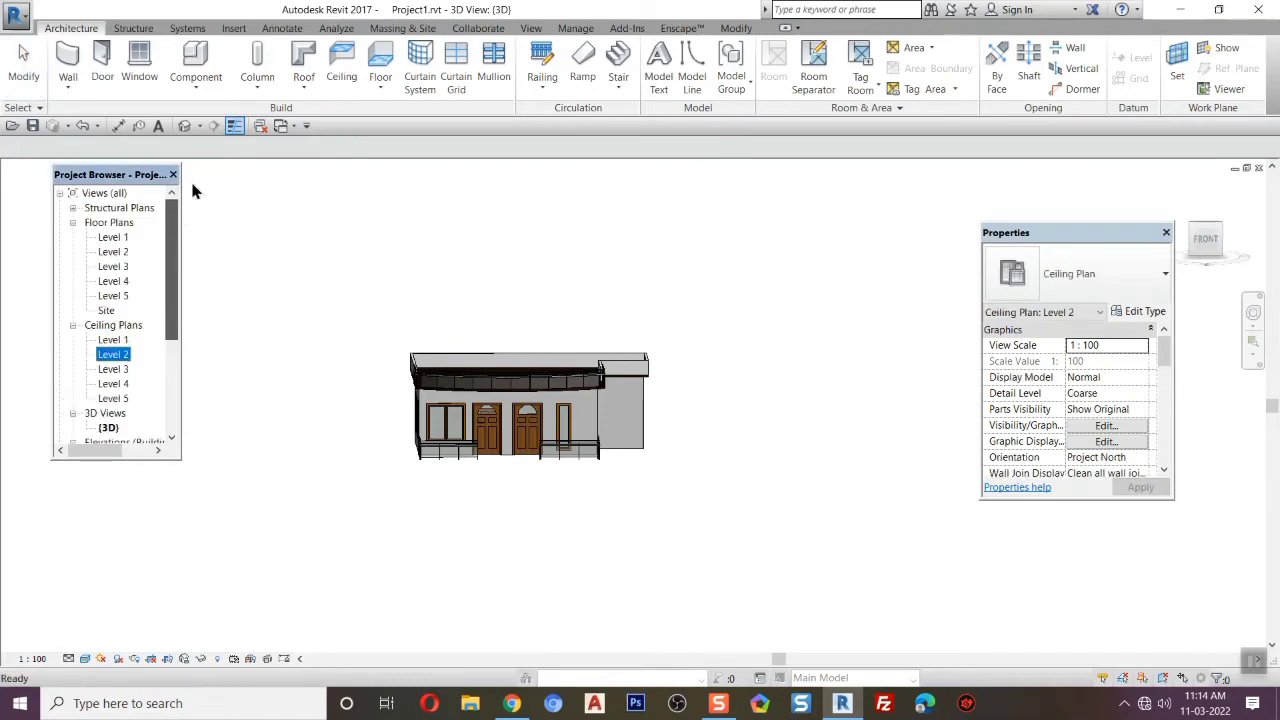
pyautogui.doubleClick(113, 253)
pyautogui.scroll(2, 700, 405)
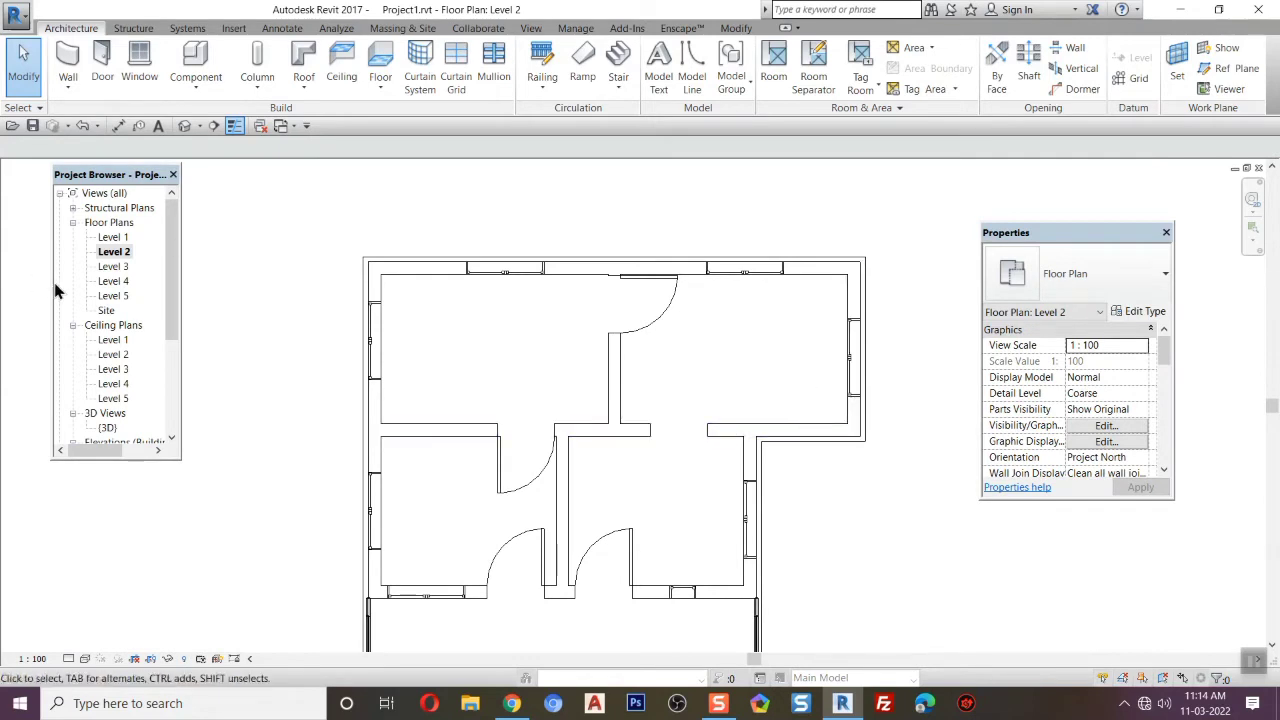
pyautogui.click(341, 68)
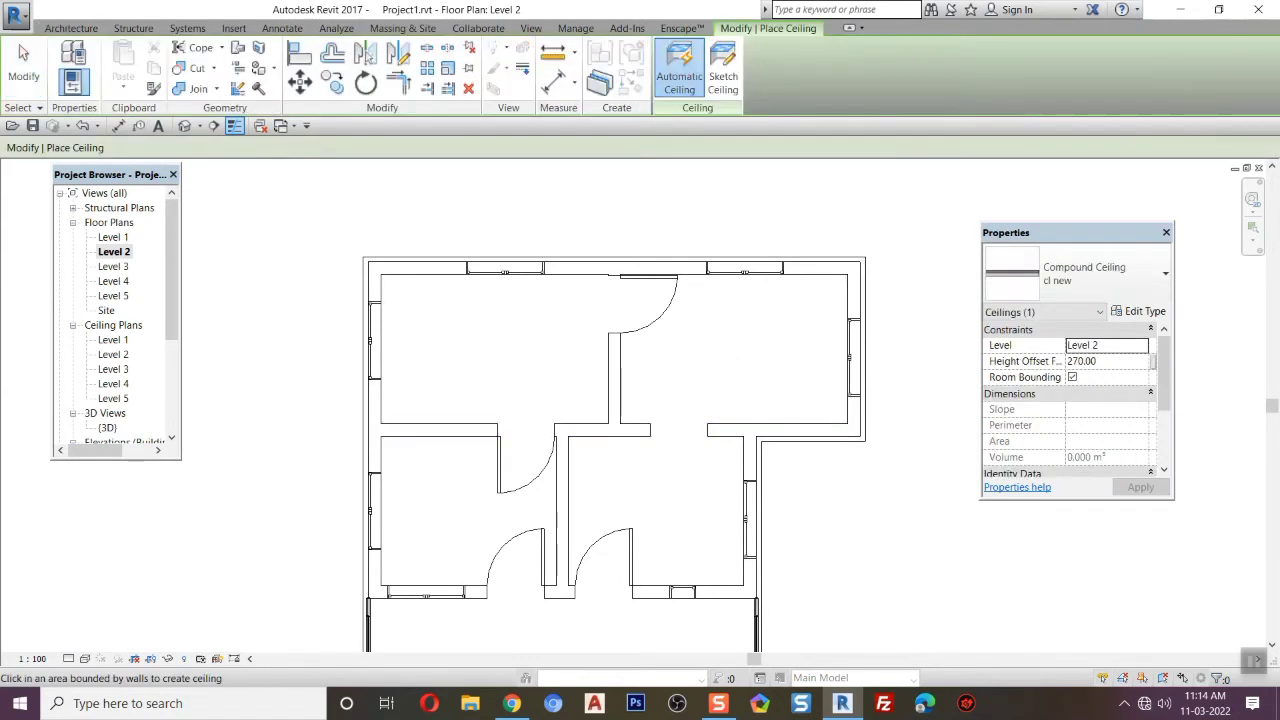
pyautogui.click(1144, 312)
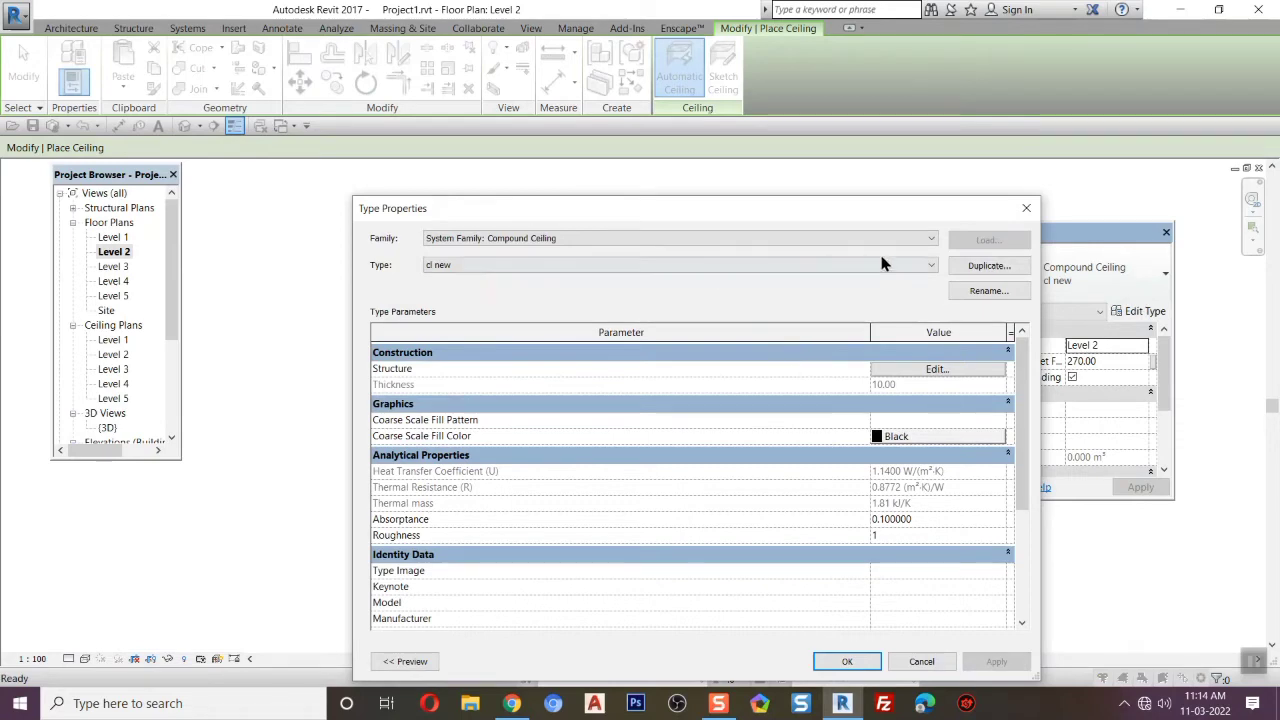
pyautogui.click(987, 265)
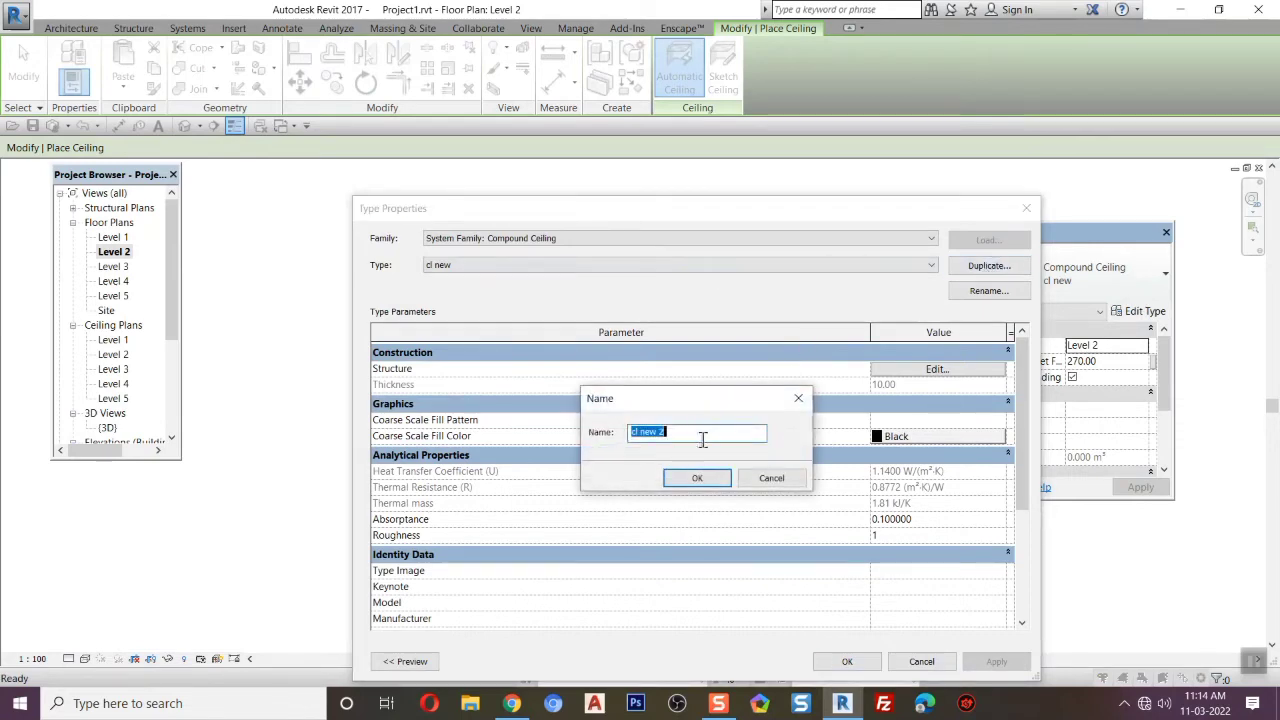
pyautogui.click(695, 484)
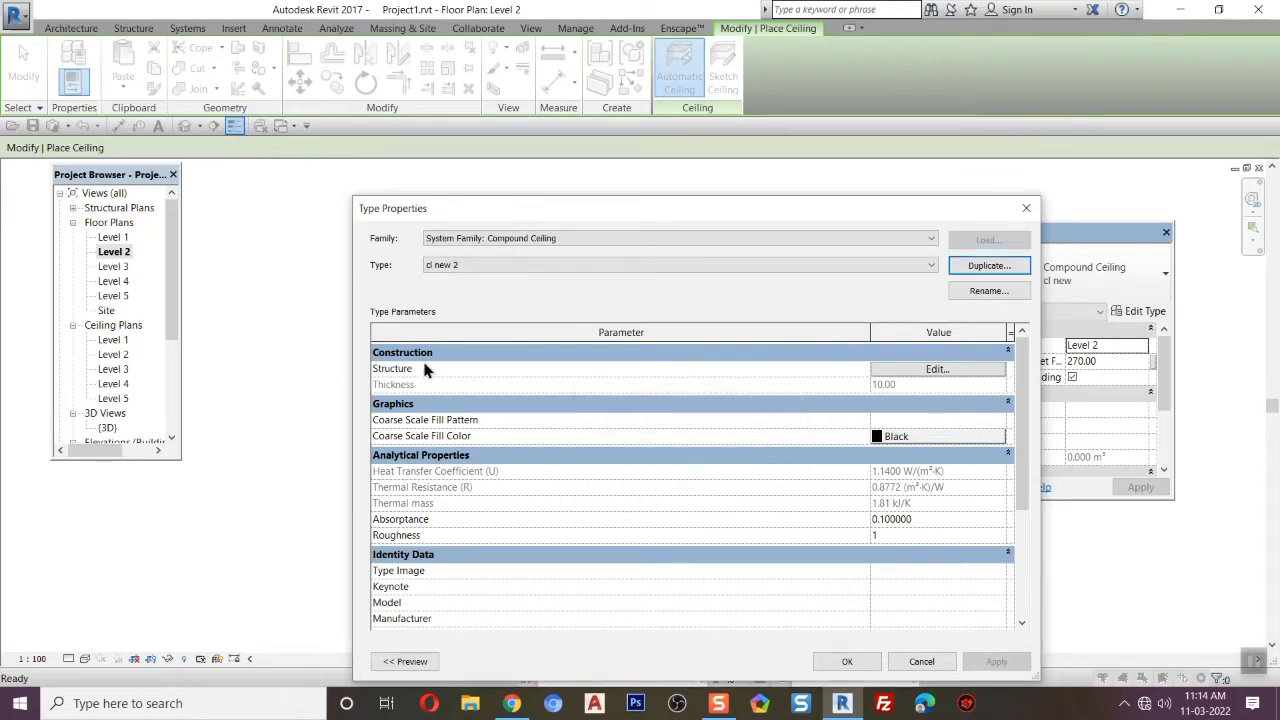
# Set the thickness of the "cl new 2" Finish 2 layer to 7 and its Structure layer to 8.
pyautogui.click(945, 370)
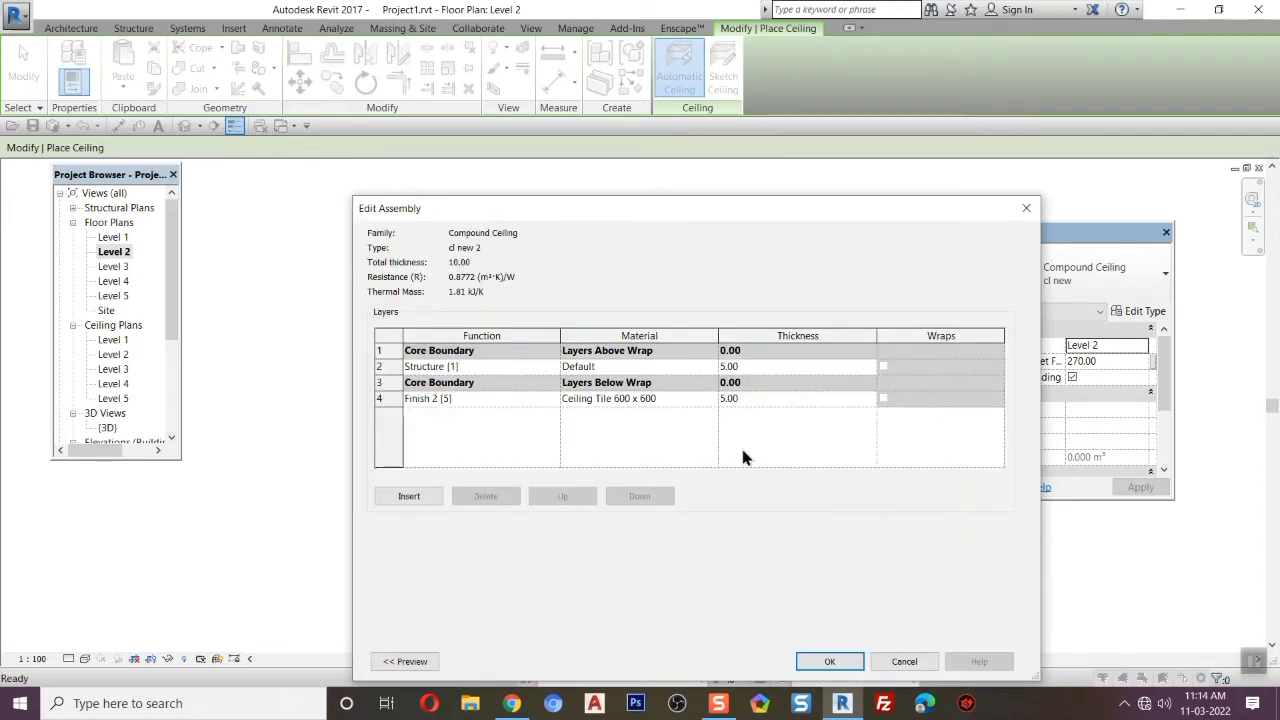
pyautogui.click(757, 399)
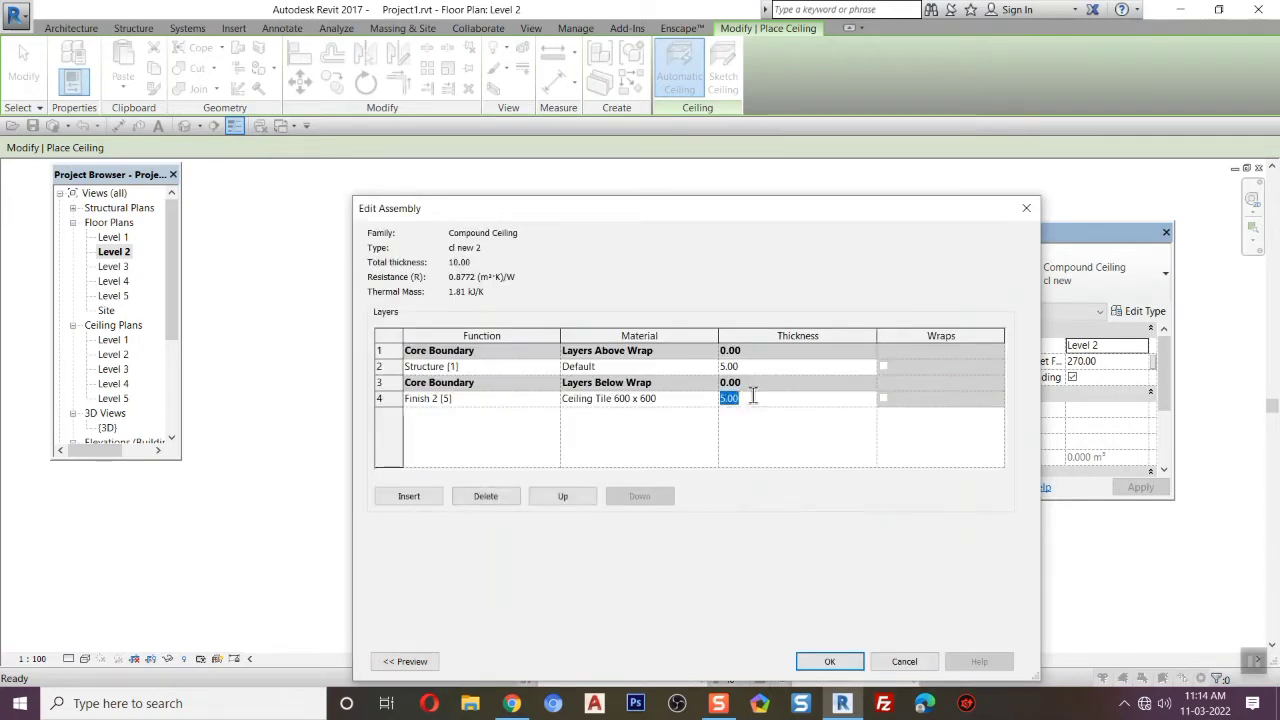
pyautogui.write('7')
pyautogui.click(768, 366)
pyautogui.write('8')
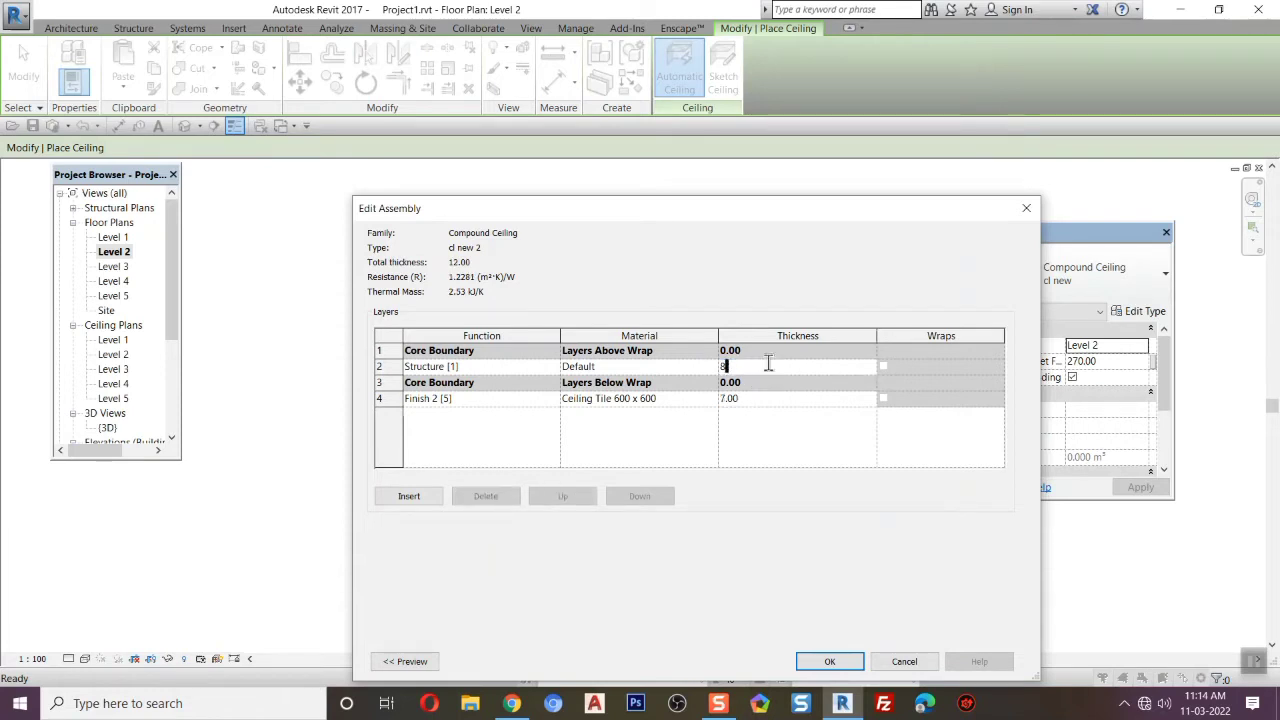
pyautogui.click(845, 658)
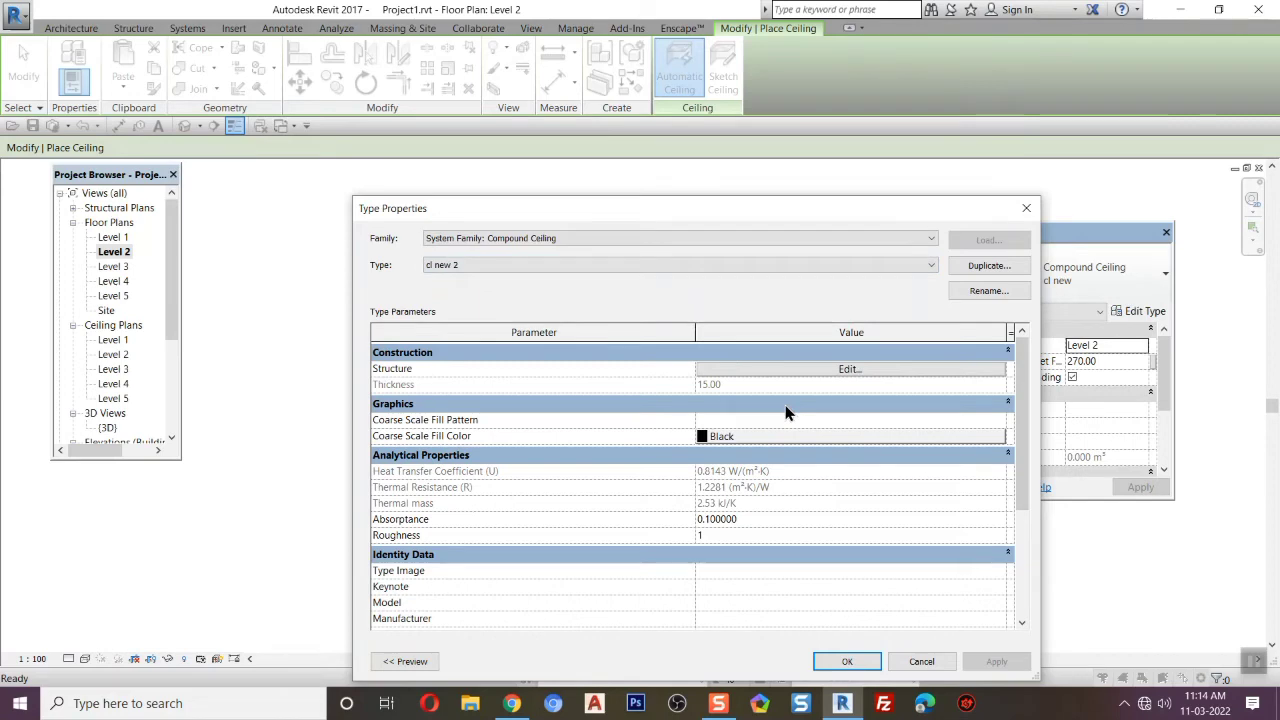
# Edit the "cl new 2" assembly again, setting both the Structure and Finish 2 layers to a thickness of 10.
pyautogui.click(849, 369)
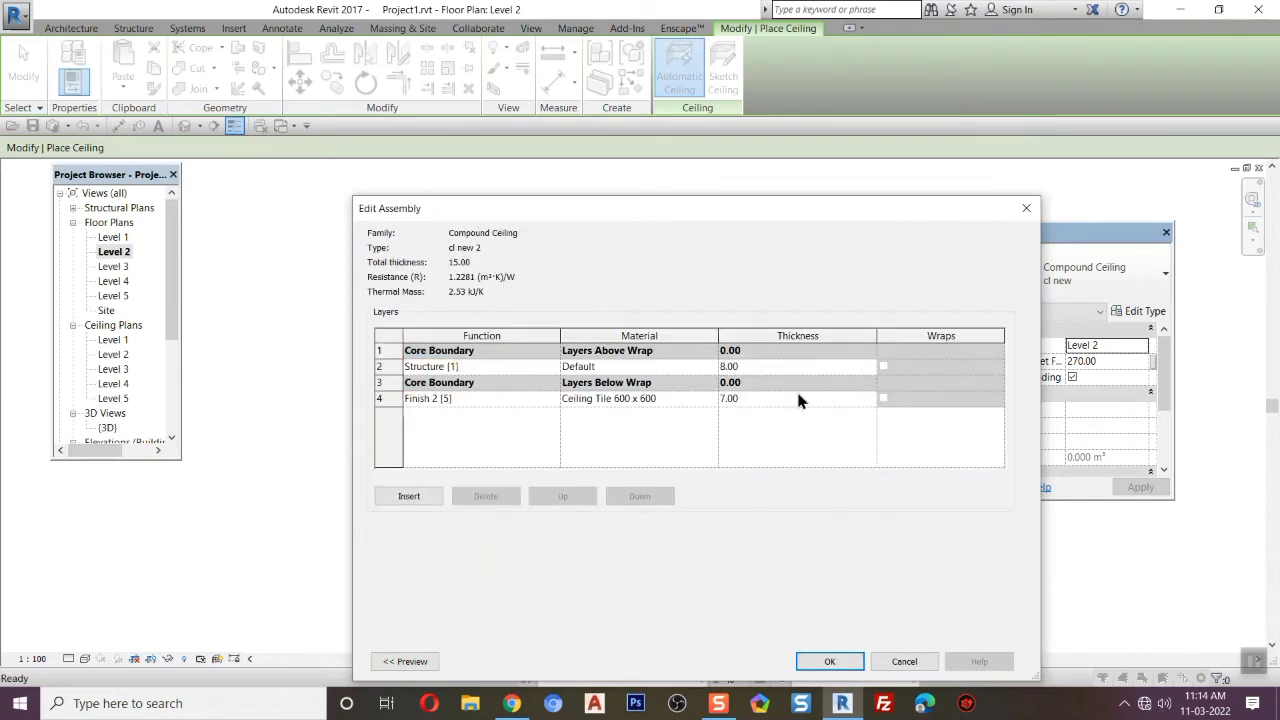
pyautogui.click(771, 366)
pyautogui.write('10')
pyautogui.click(785, 399)
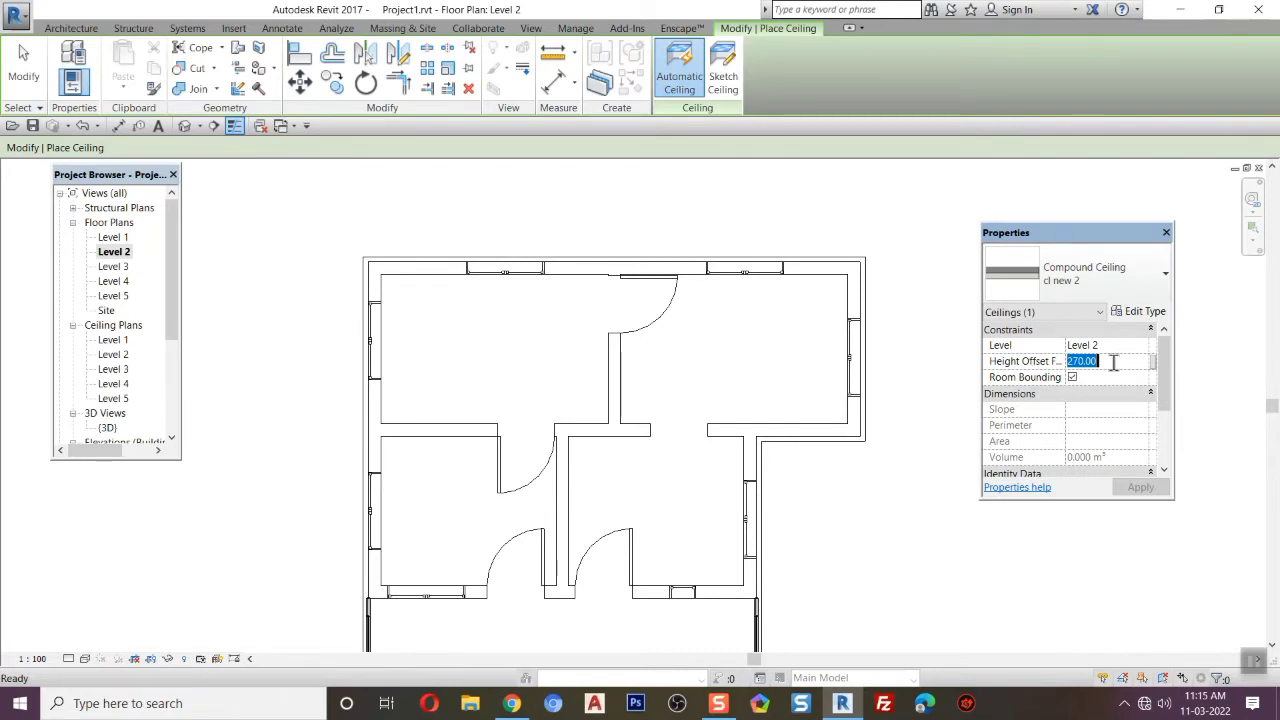
# Set the height offset from Level 2 to 257 and place an automatic "cl new 2" ceiling in the upper-right room.
pyautogui.write('2')
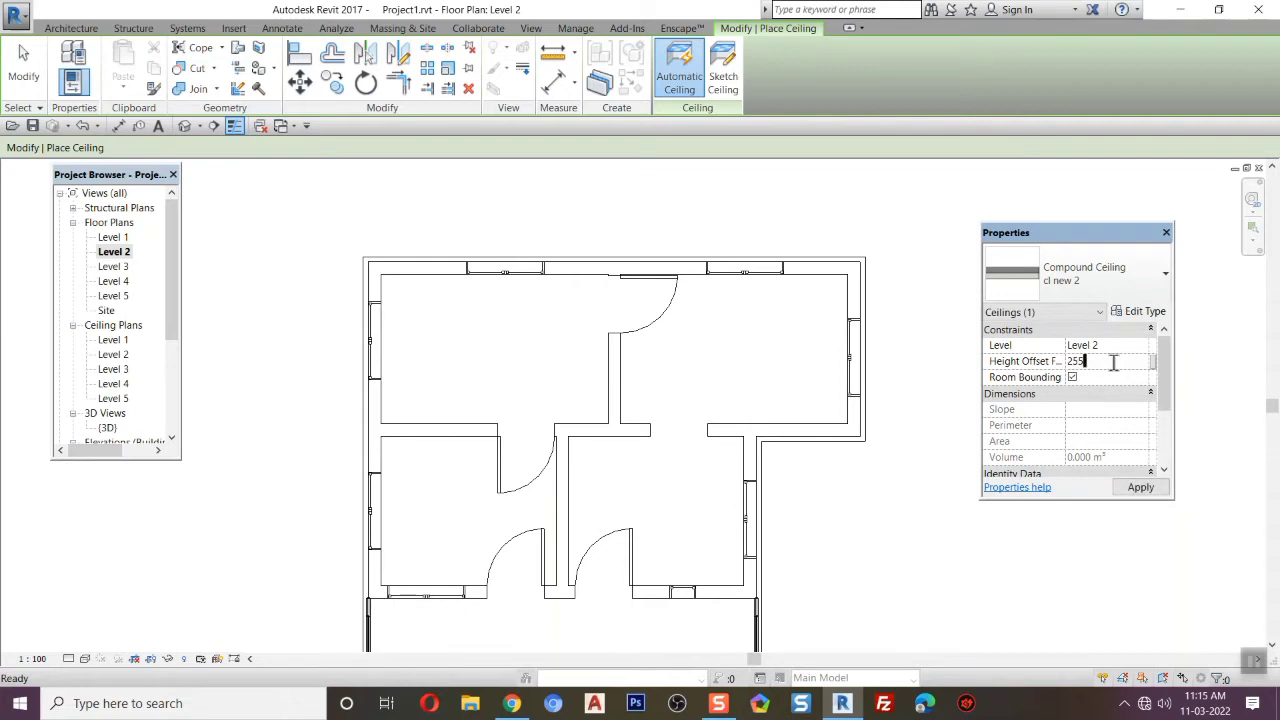
pyautogui.write('57')
pyautogui.press('Return')
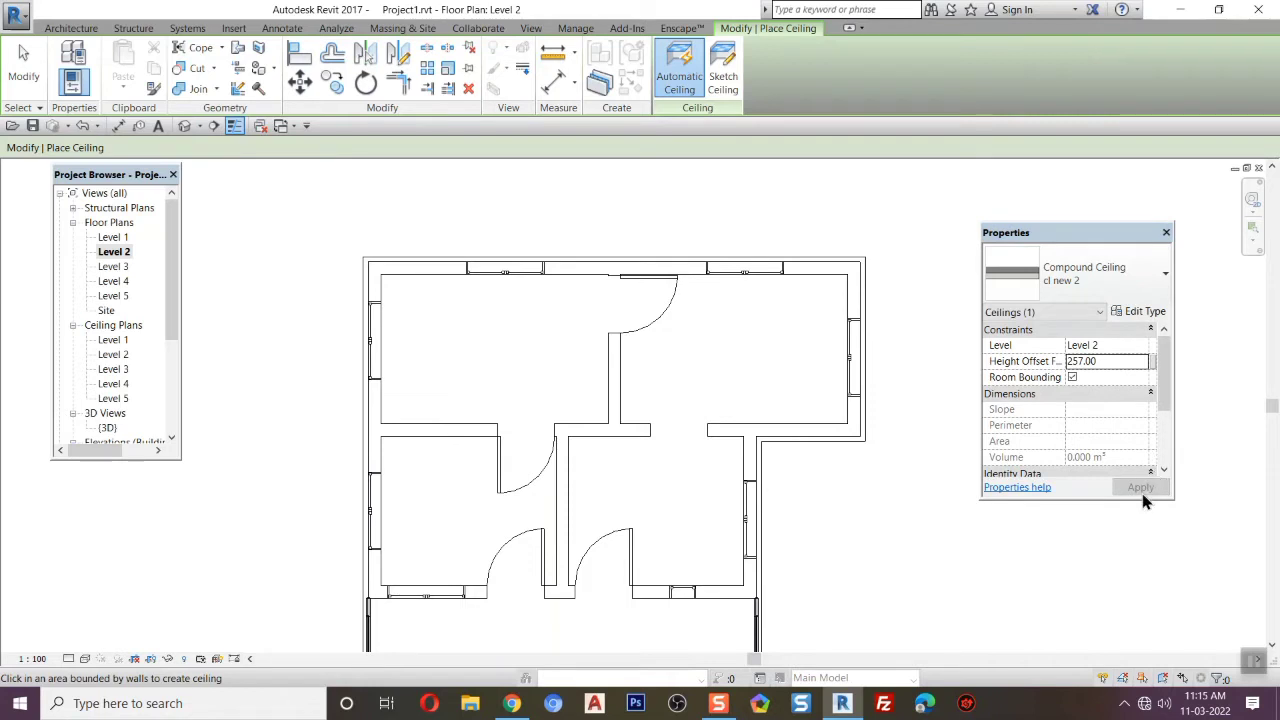
pyautogui.click(753, 348)
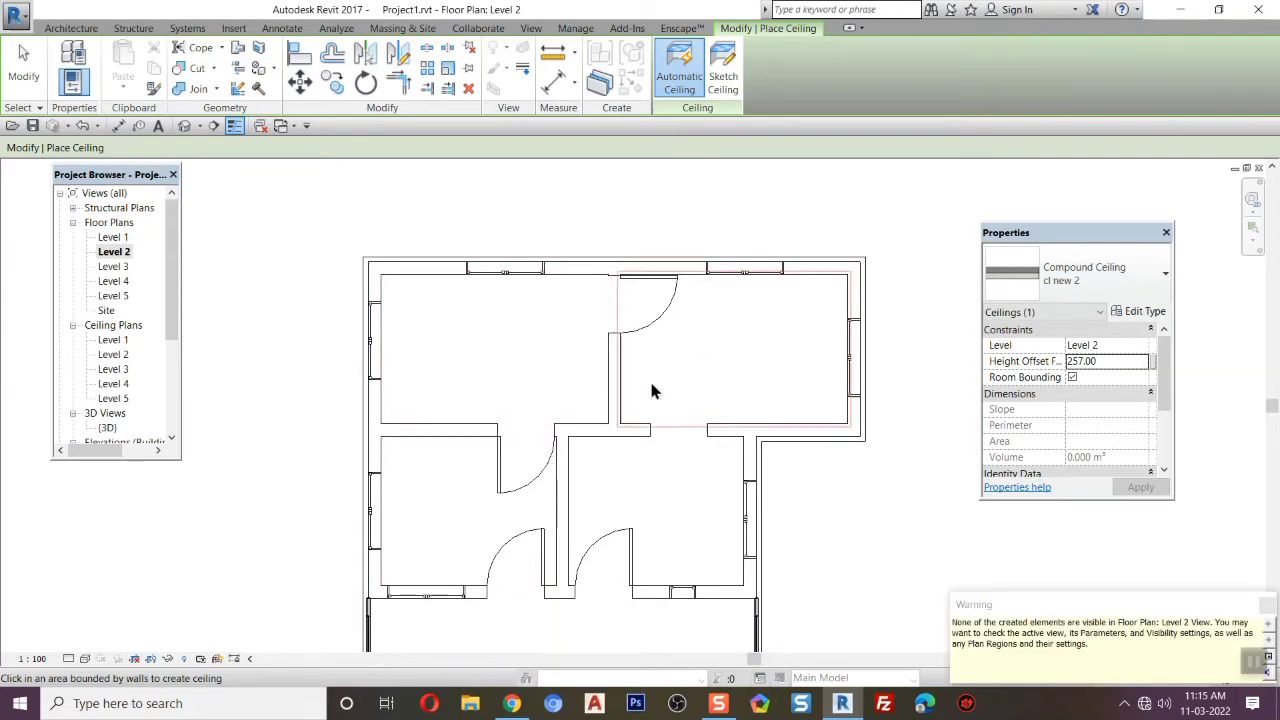
# In the South elevation, set the "cl new 2" ceiling's height offset to 252 and check its position beneath the upper ceiling.
pyautogui.scroll(-3, 118, 425)
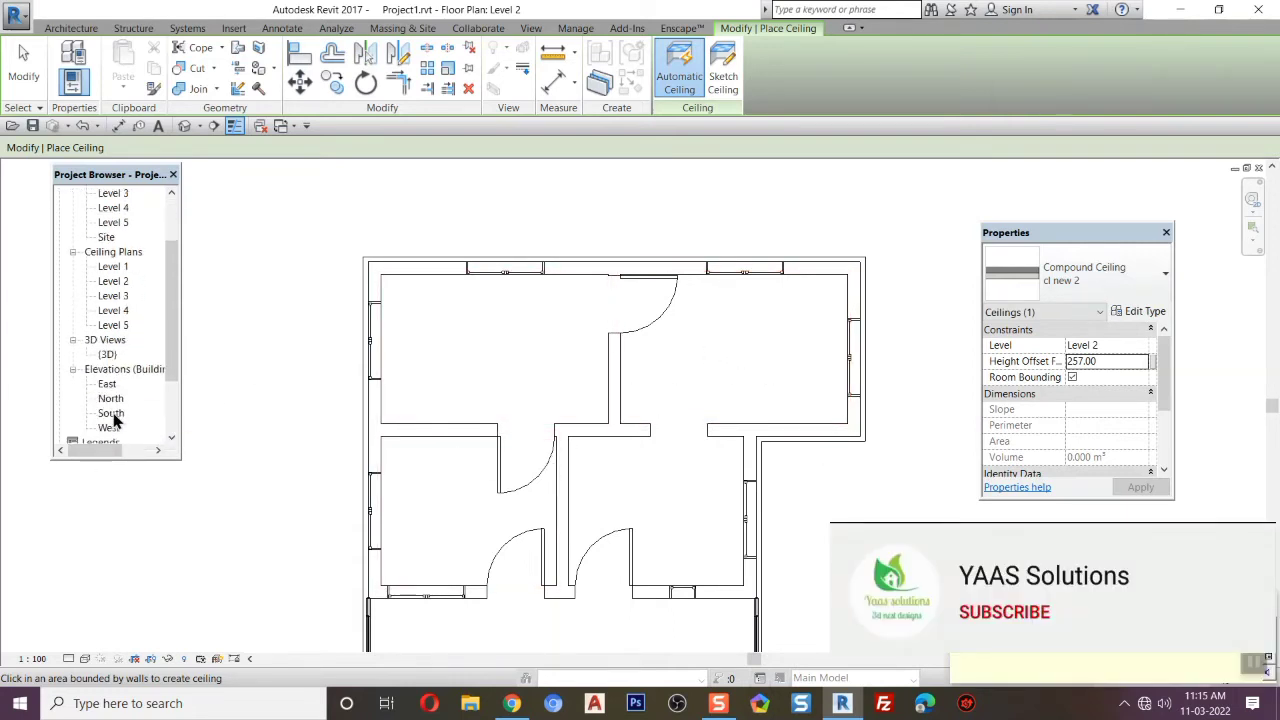
pyautogui.doubleClick(111, 413)
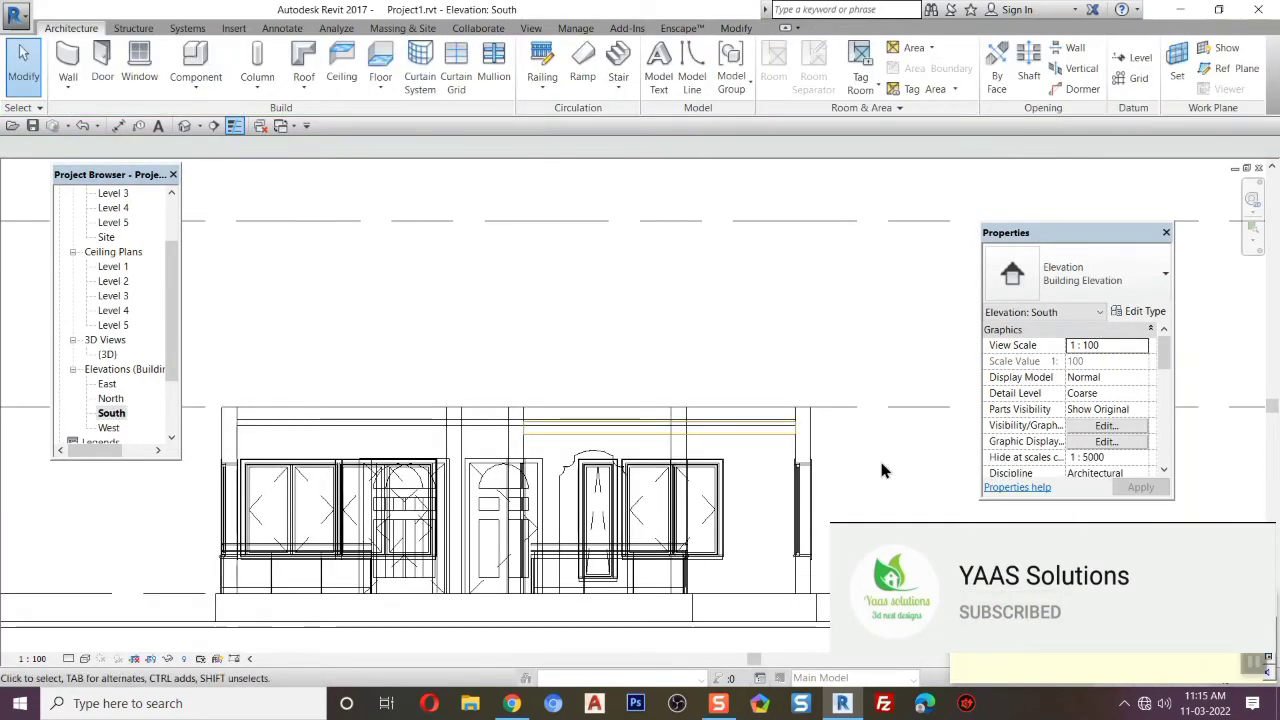
pyautogui.click(731, 440)
pyautogui.scroll(2, 728, 444)
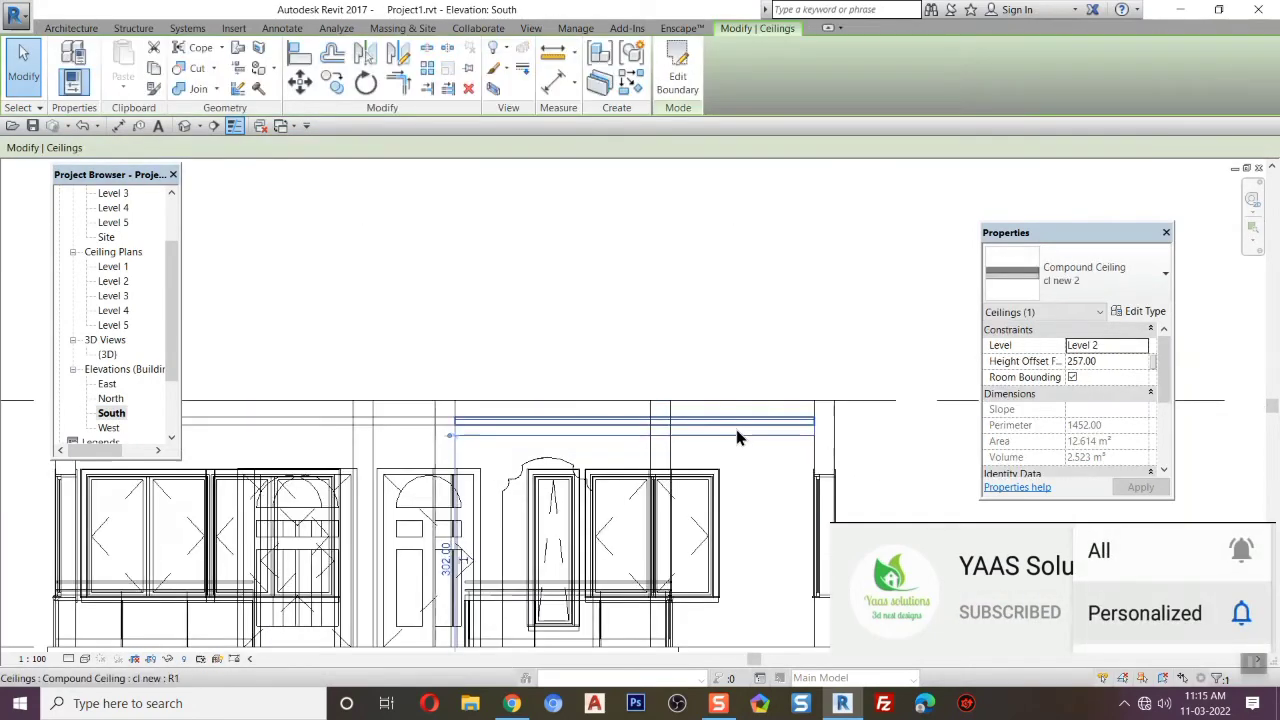
pyautogui.click(1114, 360)
pyautogui.write('2')
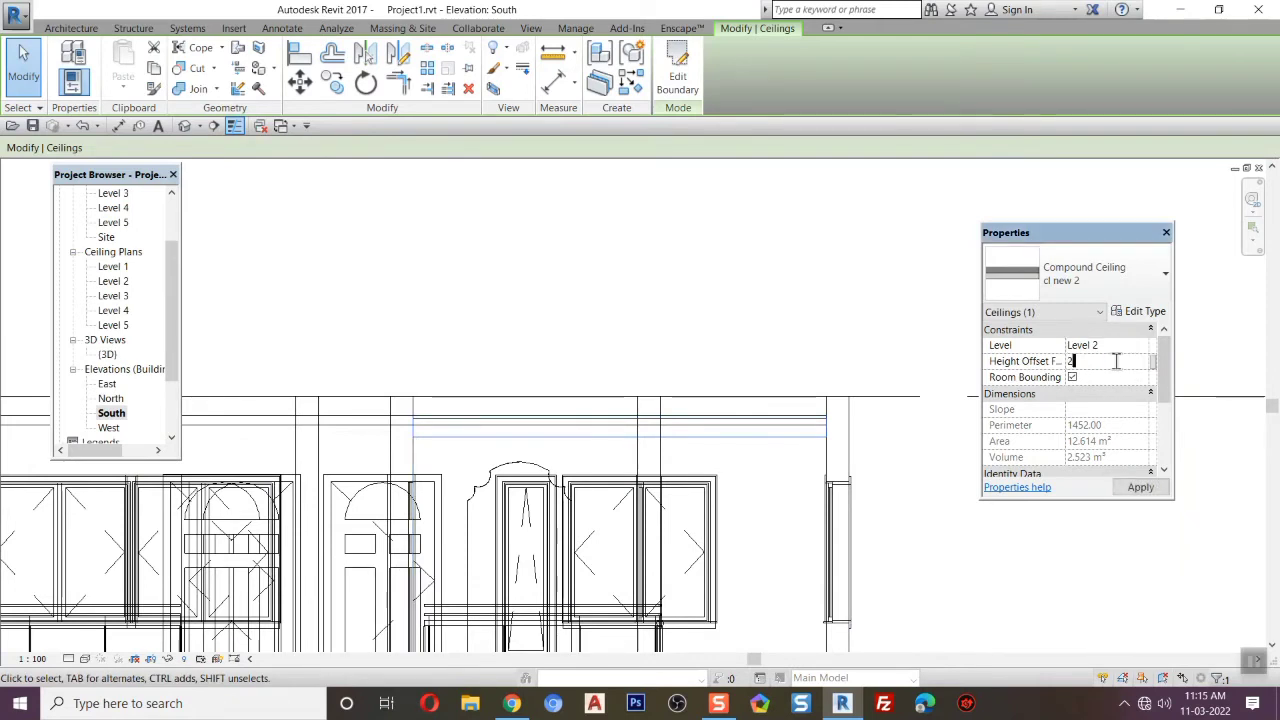
pyautogui.write('52')
pyautogui.click(1143, 489)
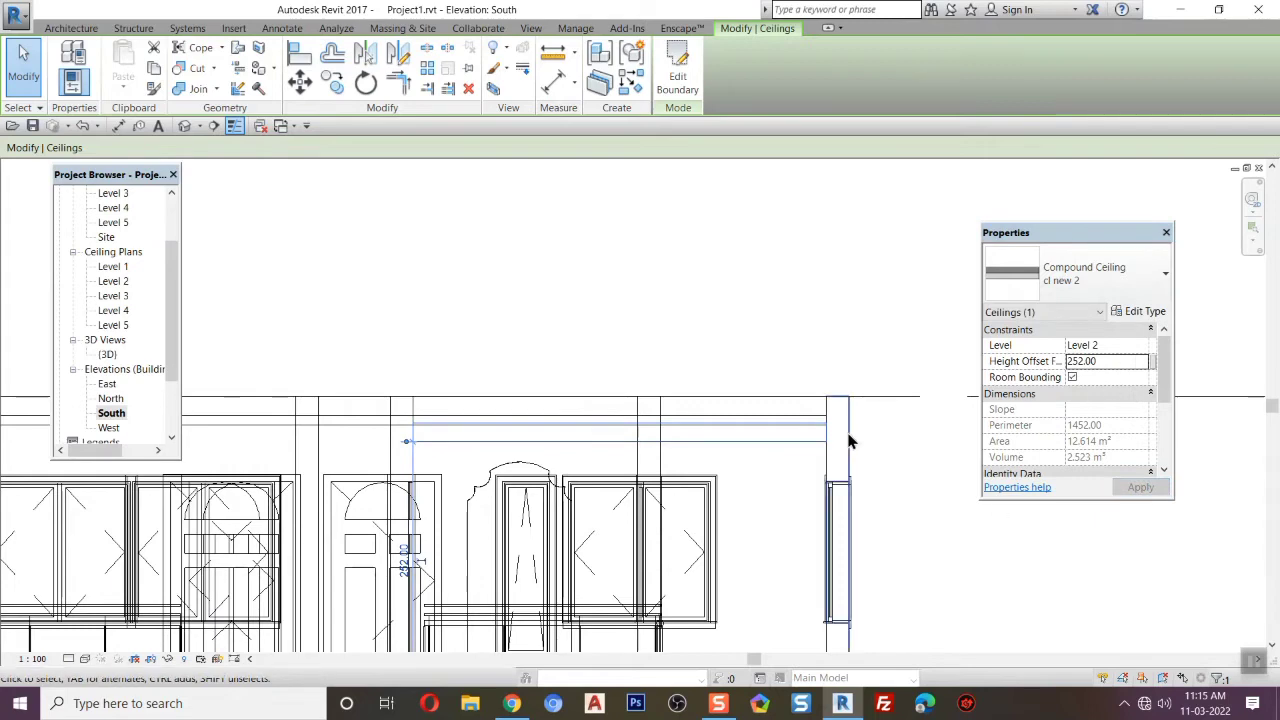
pyautogui.click(920, 479)
pyautogui.scroll(1, 620, 410)
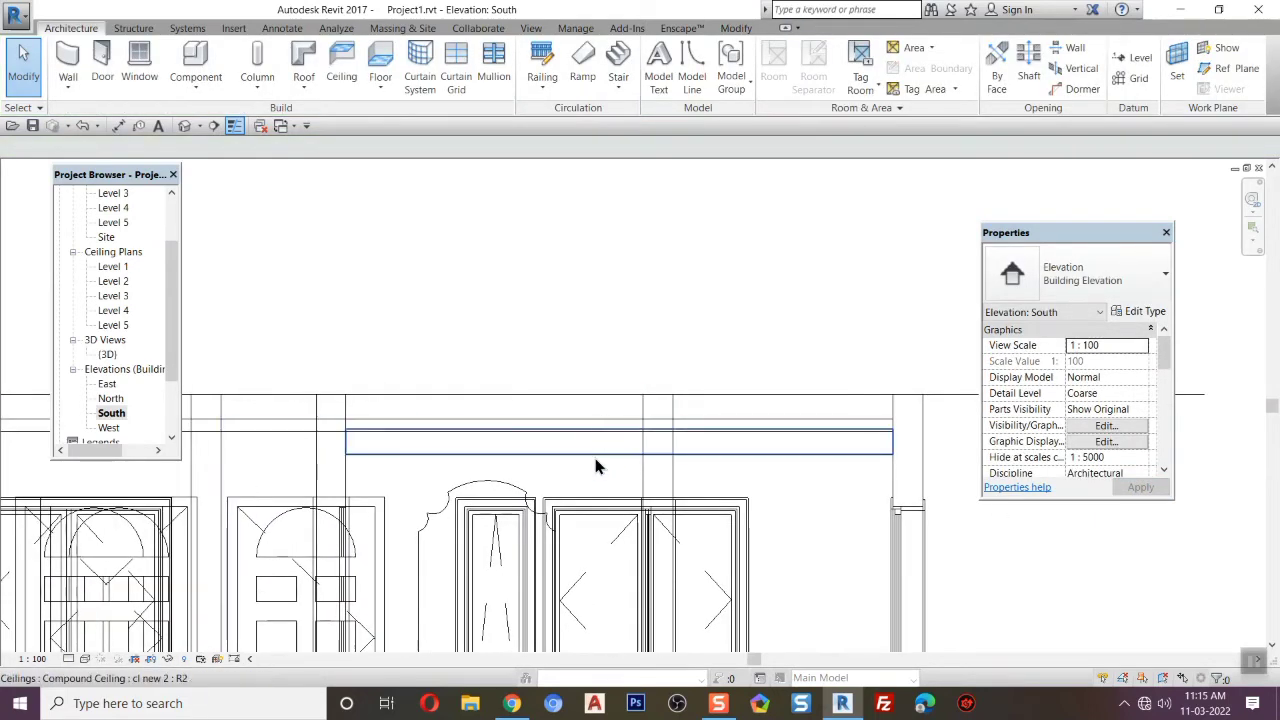
pyautogui.moveTo(835, 503); pyautogui.dragTo(803, 433, button='middle')
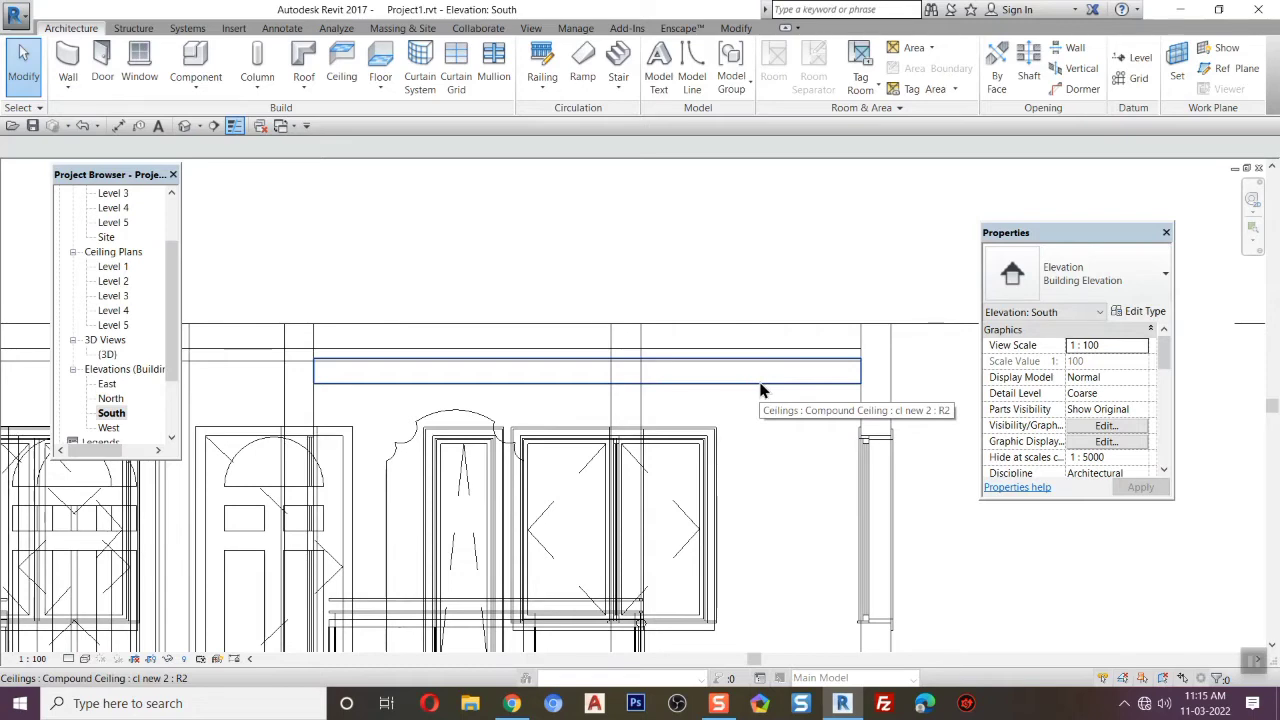
pyautogui.moveTo(790, 515); pyautogui.dragTo(817, 431, button='middle')
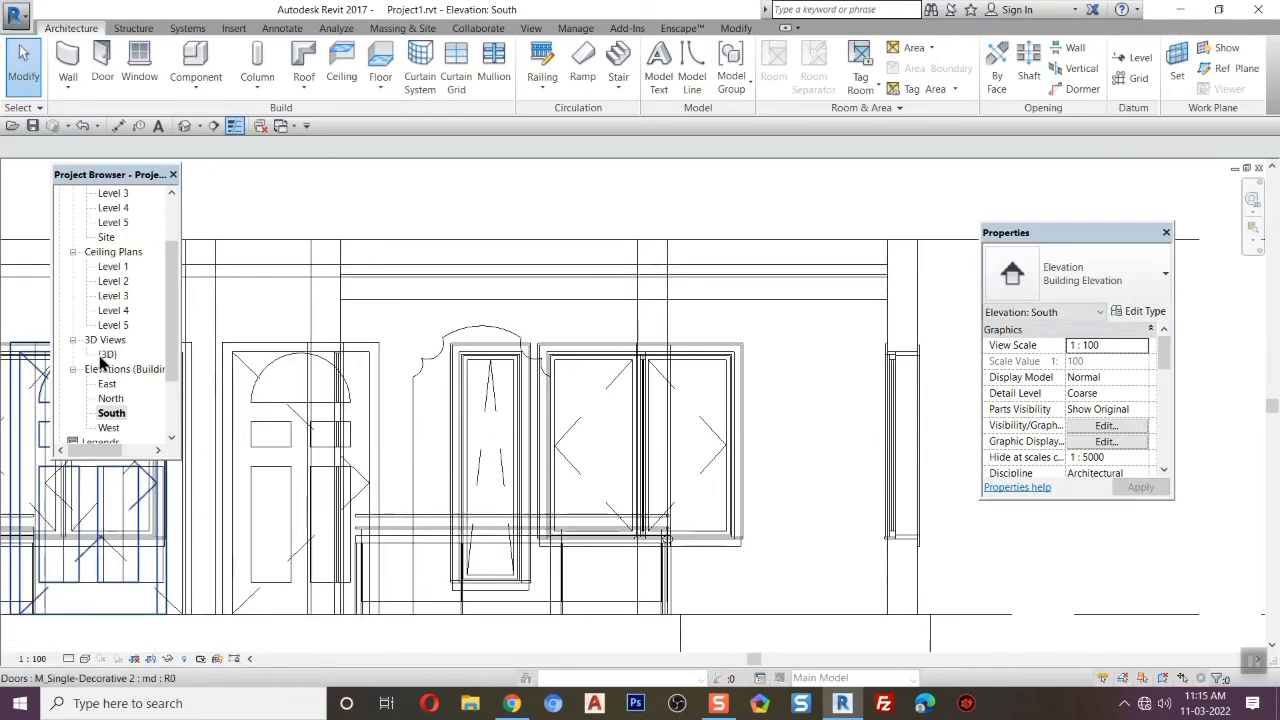
# In the 3D view, hide the wall and double window at the right side's far end as individual elements.
pyautogui.doubleClick(103, 356)
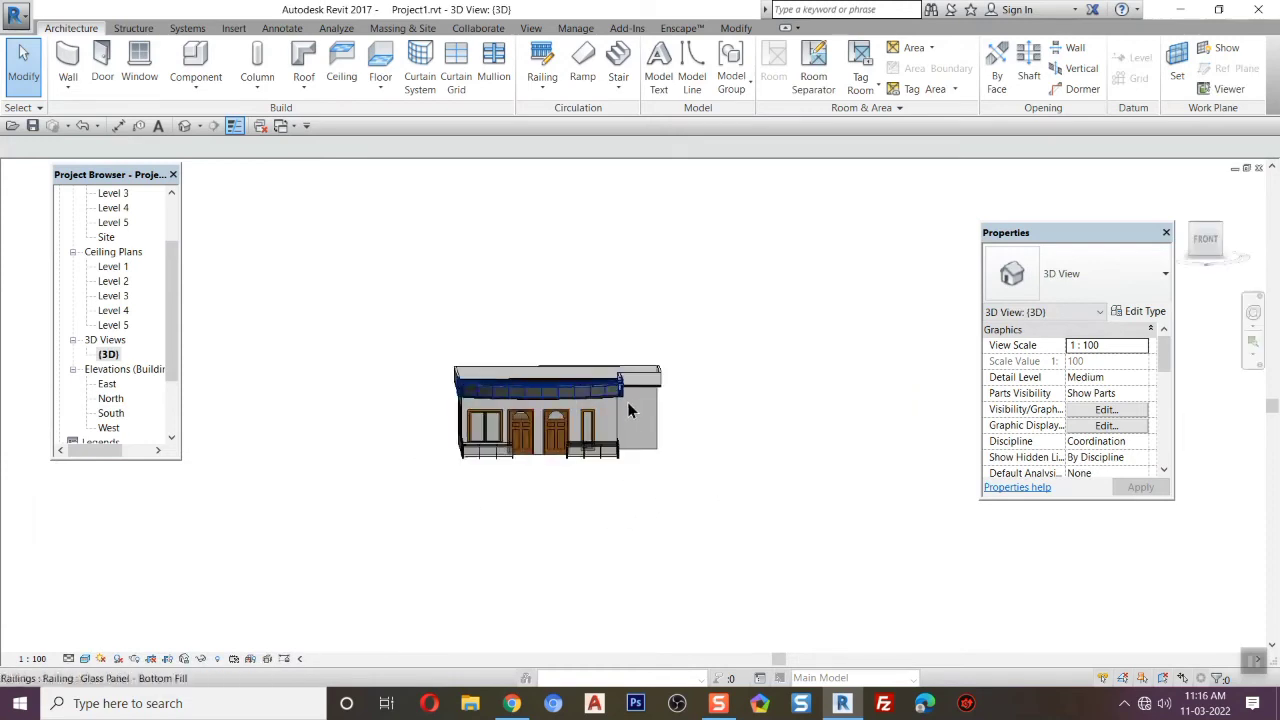
pyautogui.keyDown('shift'); pyautogui.moveTo(757, 514); pyautogui.dragTo(634, 514, button='middle'); pyautogui.keyUp('shift')
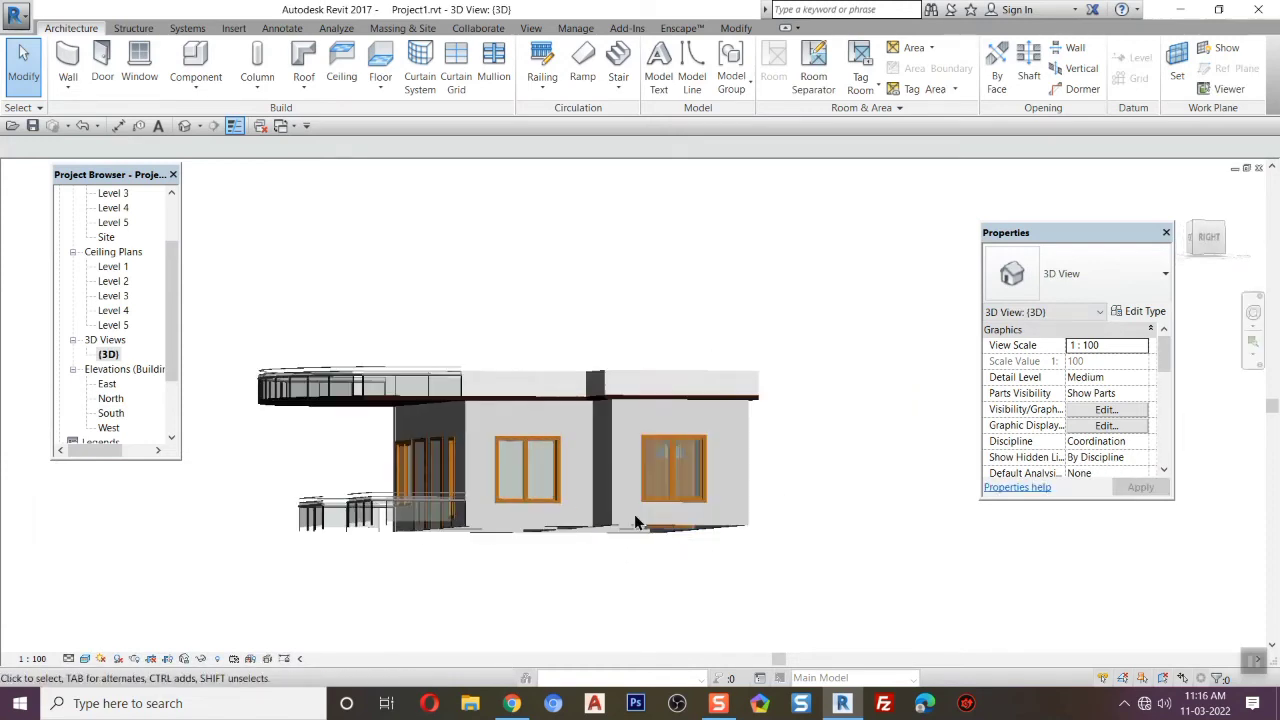
pyautogui.click(619, 522)
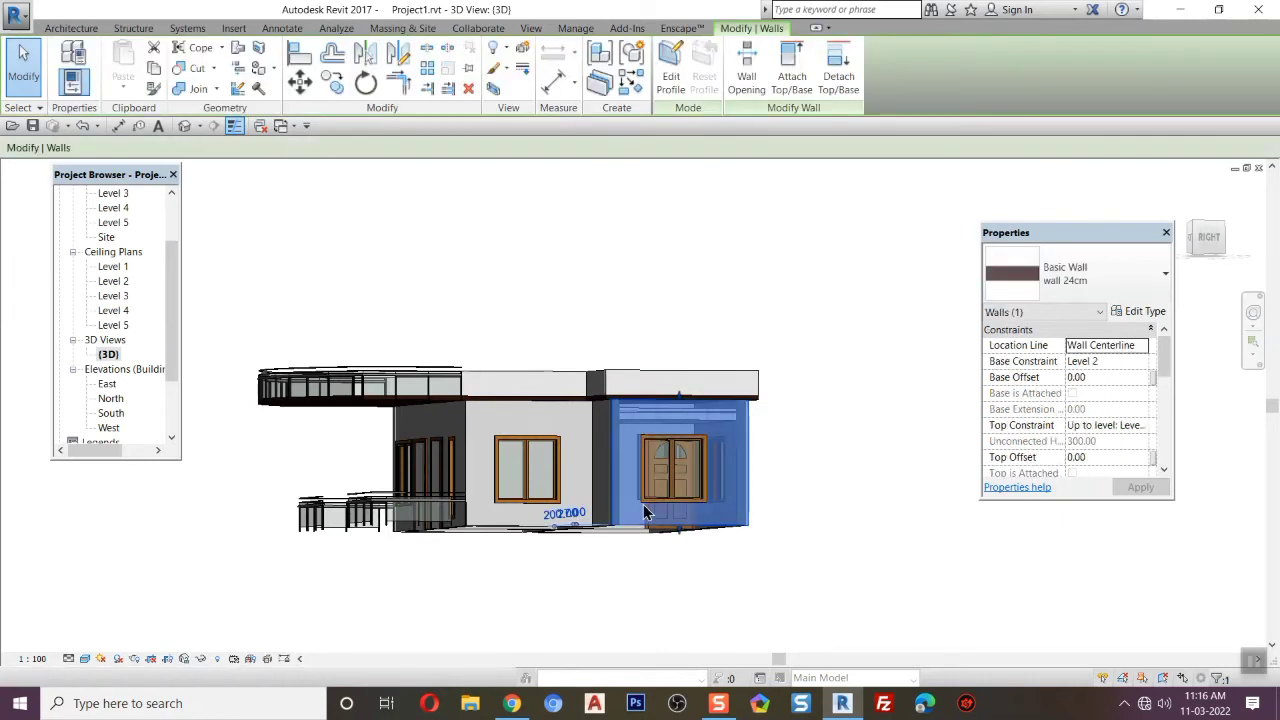
pyautogui.keyDown('ctrl'); pyautogui.click(687, 467); pyautogui.keyUp('ctrl')
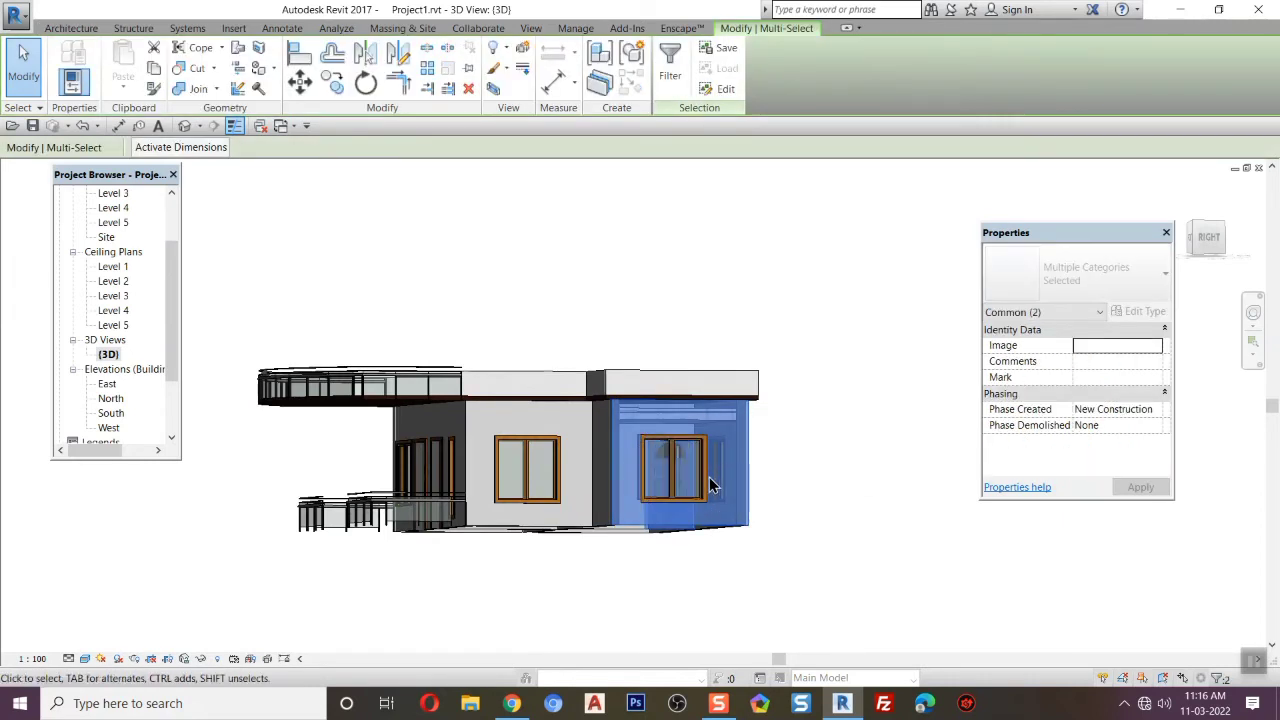
pyautogui.scroll(3, 705, 482)
pyautogui.click(838, 490)
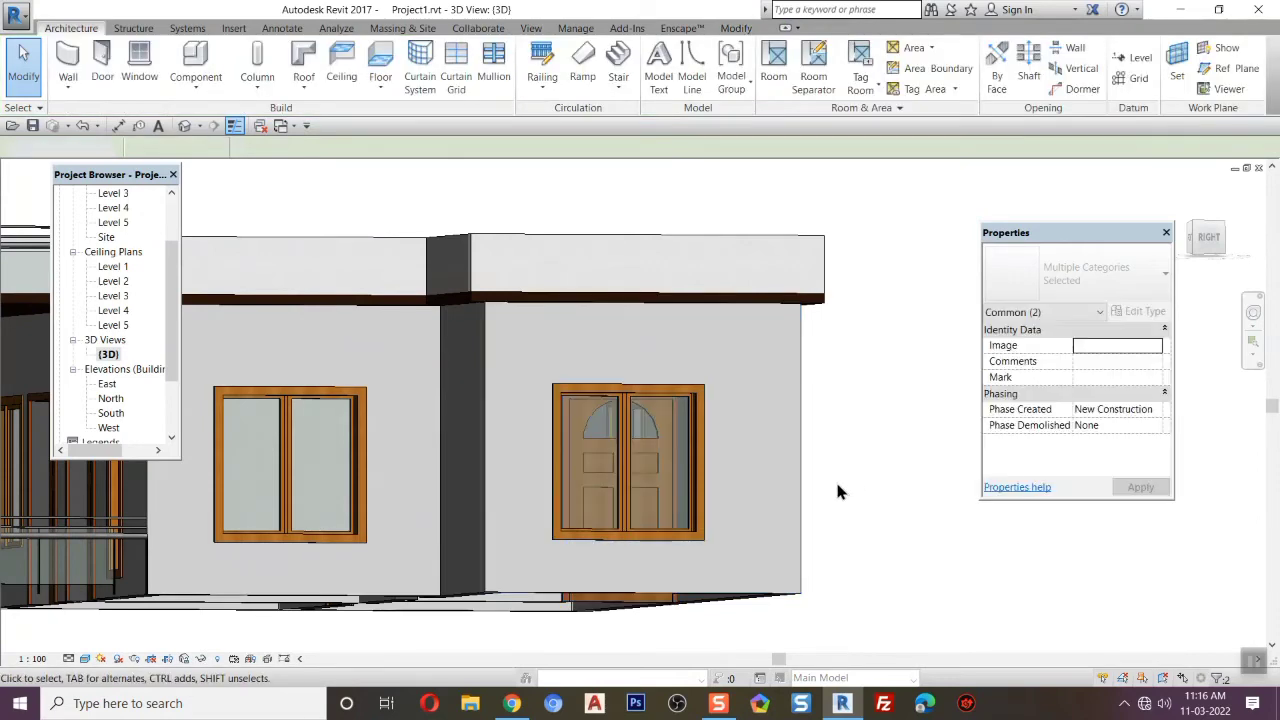
pyautogui.click(730, 515)
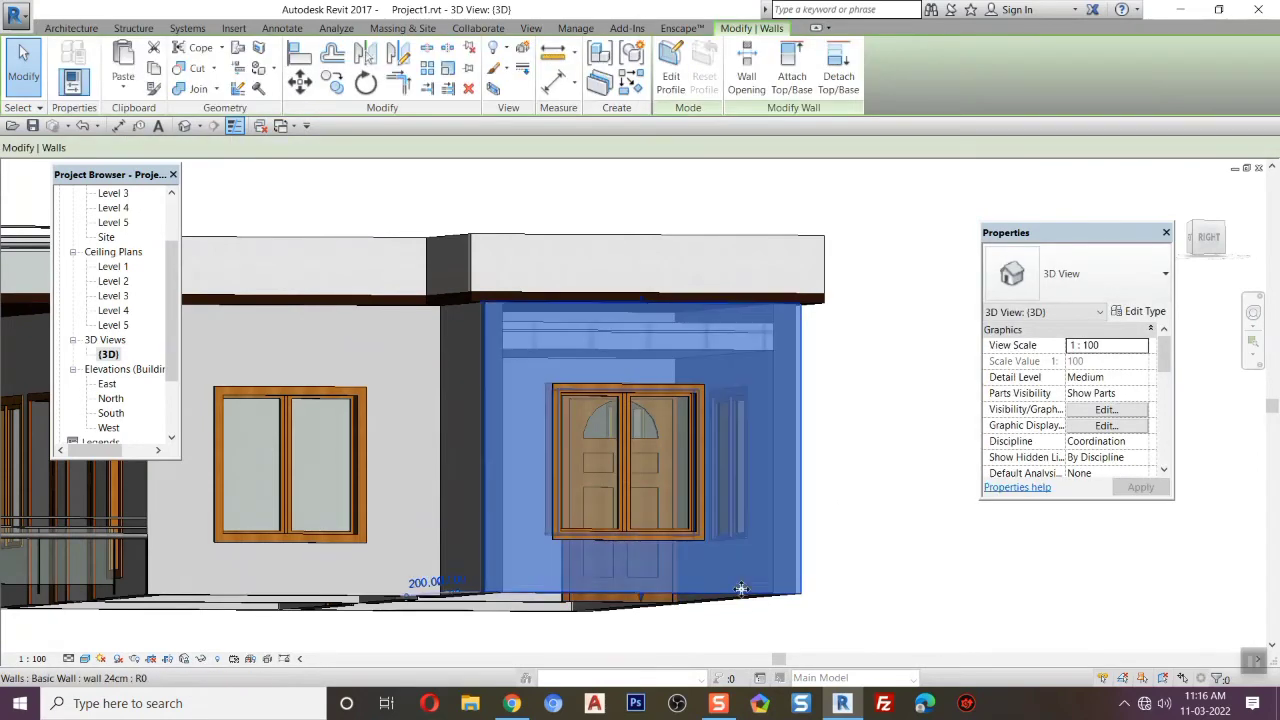
pyautogui.keyDown('ctrl'); pyautogui.click(701, 521); pyautogui.keyUp('ctrl')
pyautogui.rightClick(701, 521)
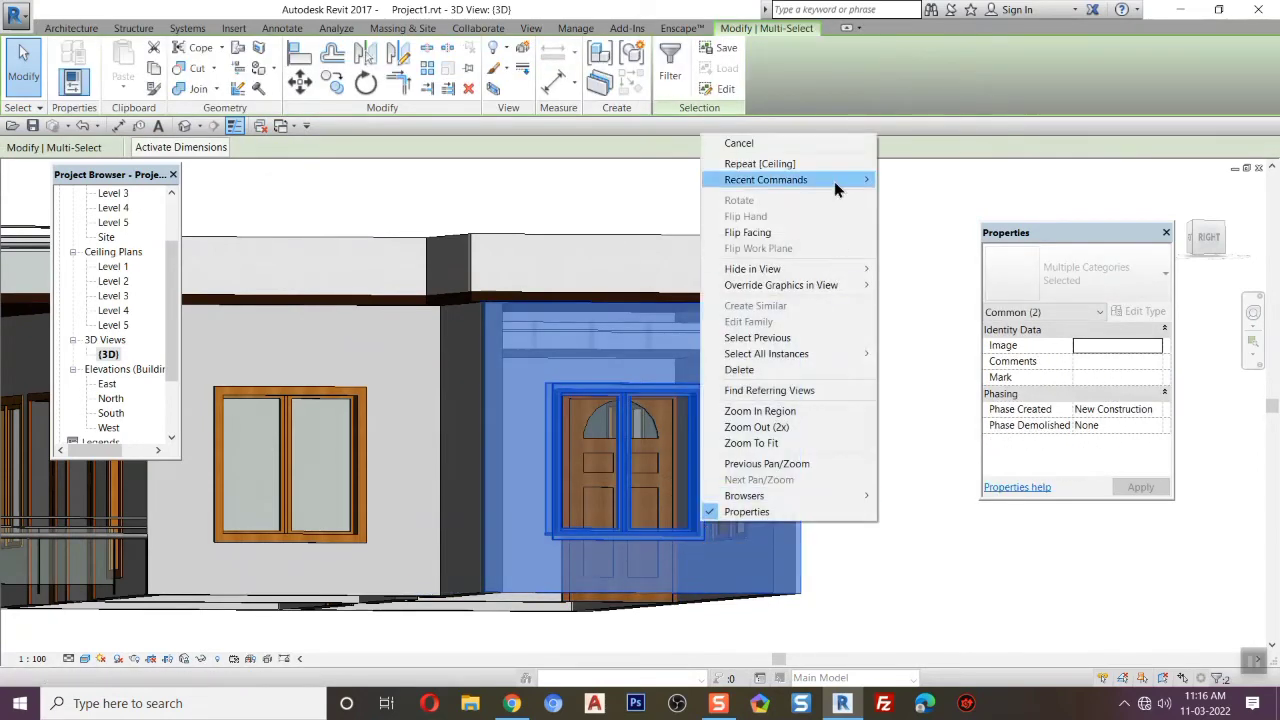
pyautogui.moveTo(838, 268)
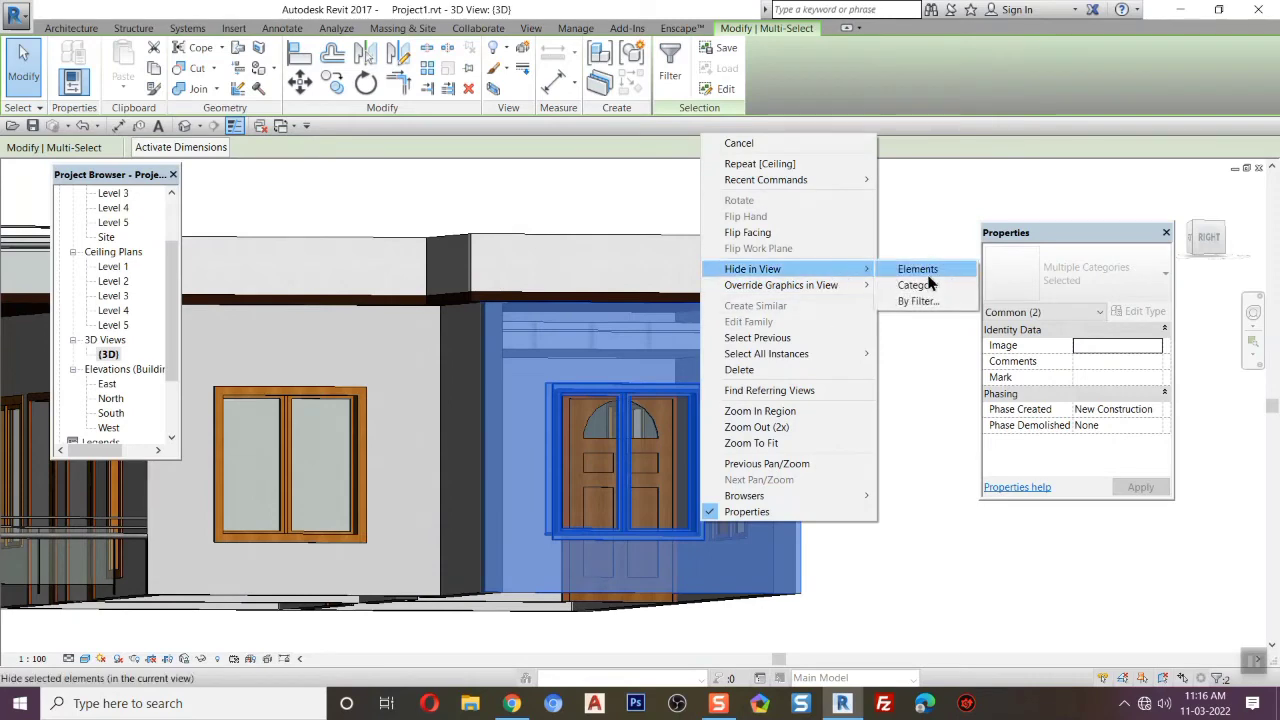
pyautogui.click(920, 270)
# Select the lower "cl new 2" ceiling from below in 3D and open its boundary for editing in the Level 2 floor plan.
pyautogui.keyDown('shift'); pyautogui.moveTo(837, 480); pyautogui.dragTo(886, 294, button='middle'); pyautogui.keyUp('shift')
pyautogui.scroll(5, 710, 270)
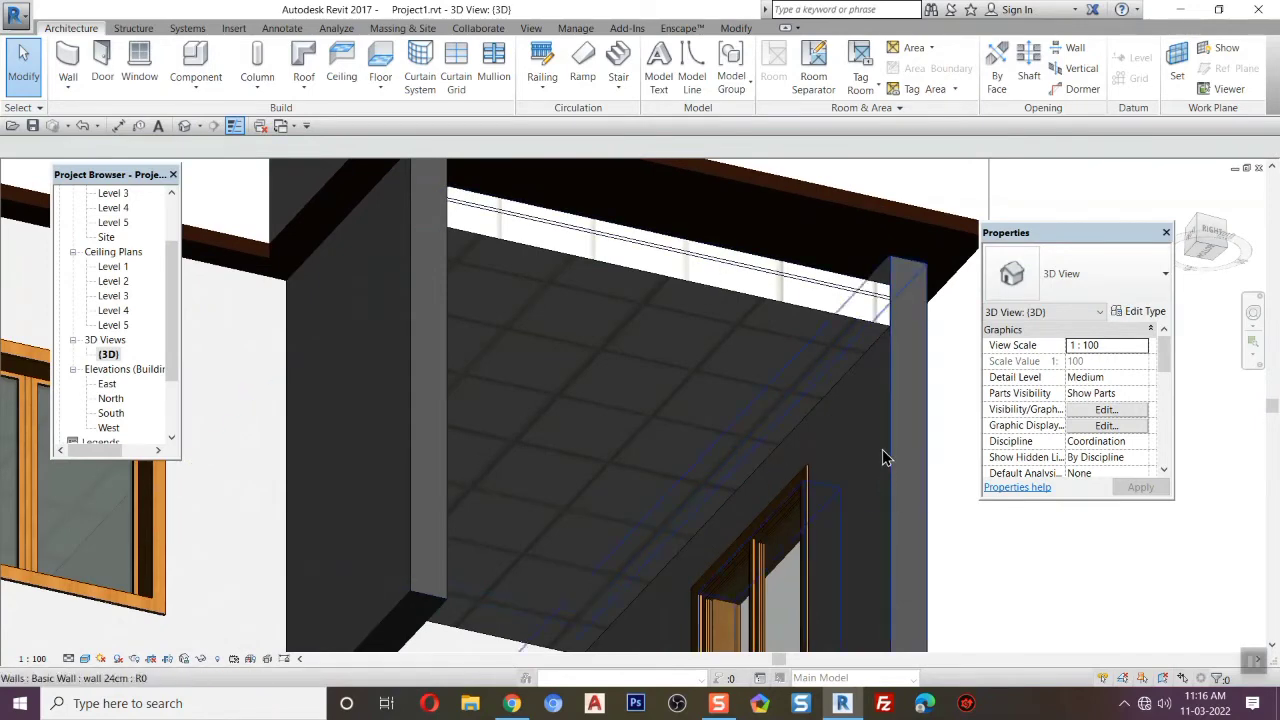
pyautogui.click(671, 276)
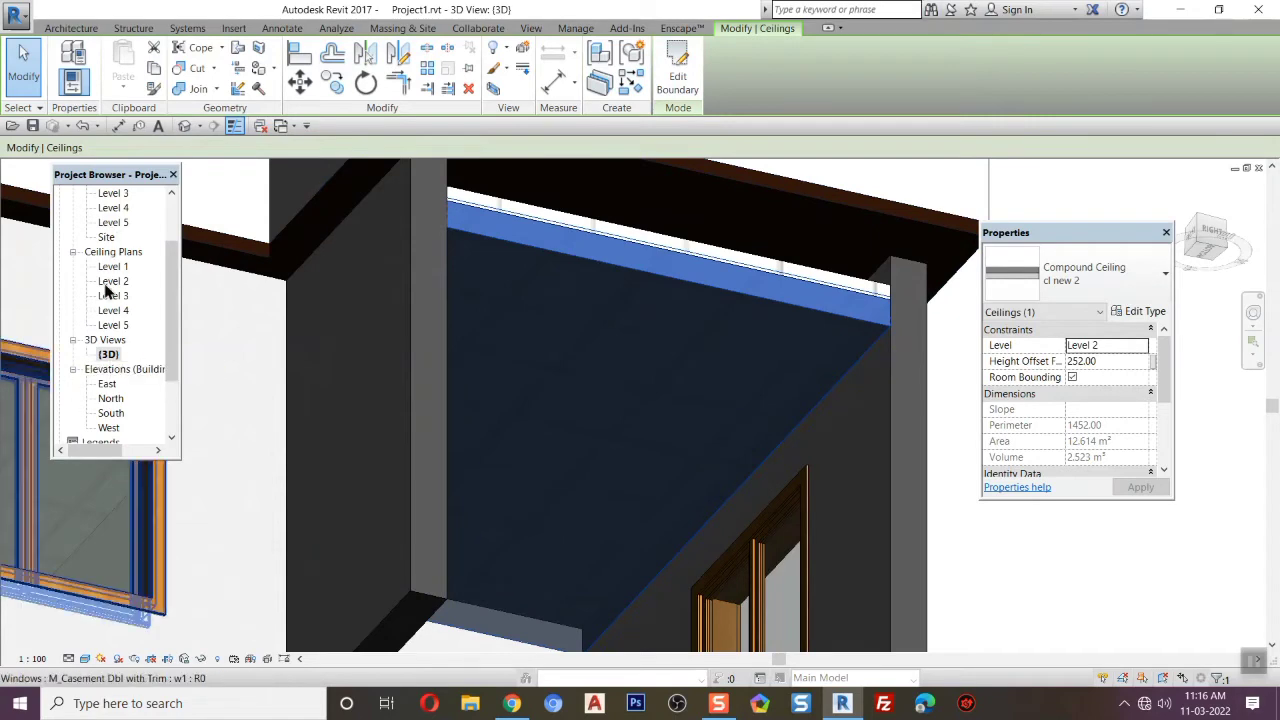
pyautogui.scroll(3, 106, 290)
pyautogui.click(110, 255)
pyautogui.doubleClick(110, 252)
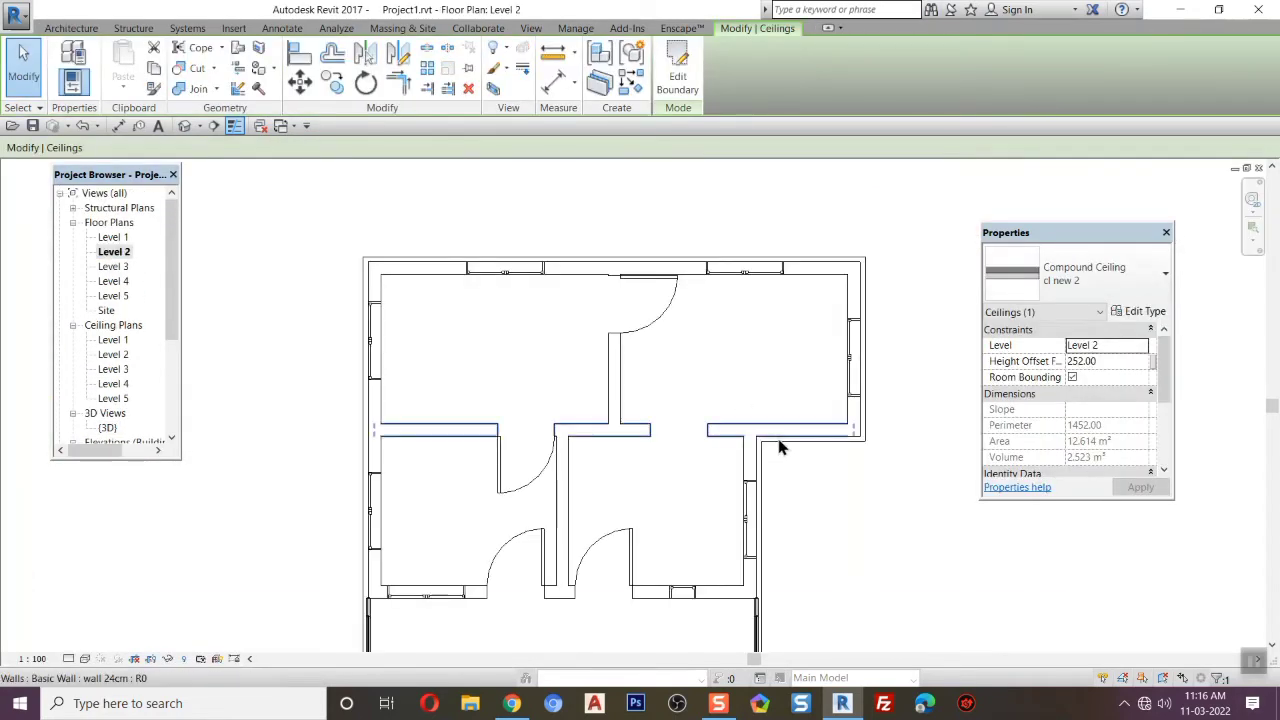
pyautogui.click(663, 90)
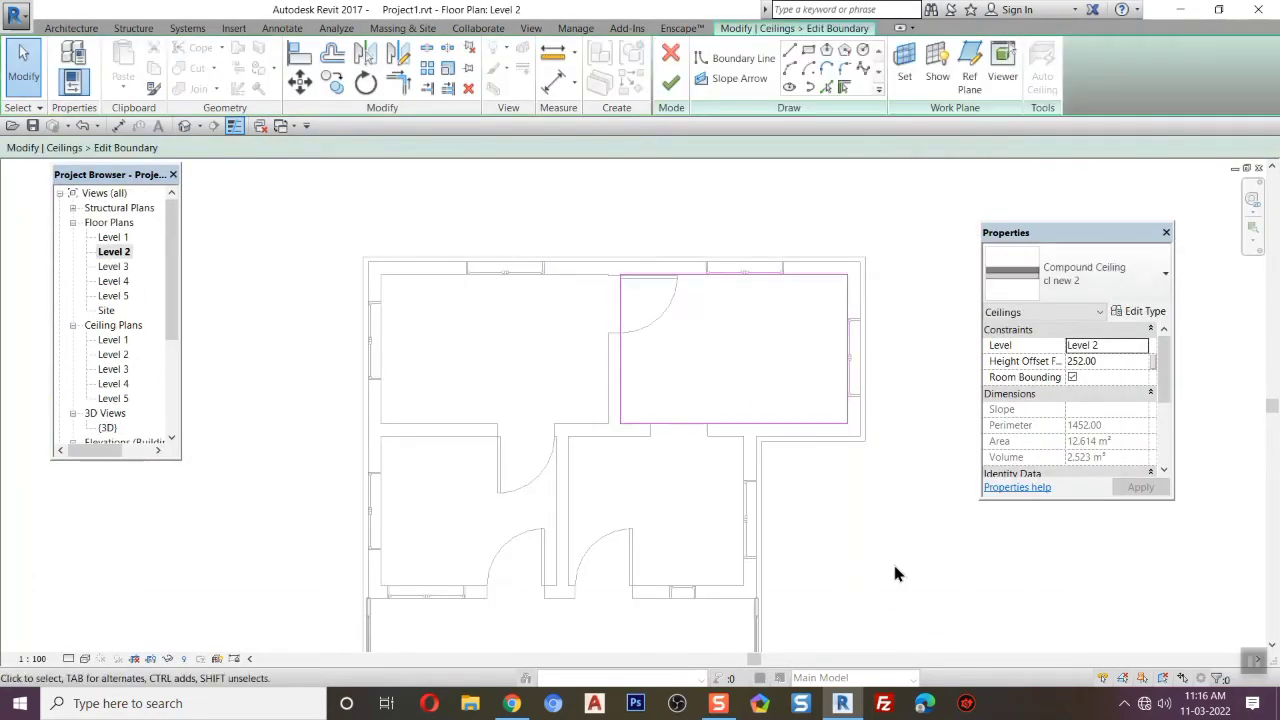
# Add four inner boundary lines to the ceiling sketch by picking the room's edges with an inward offset of 50.
pyautogui.moveTo(894, 571); pyautogui.dragTo(748, 553, button='middle')
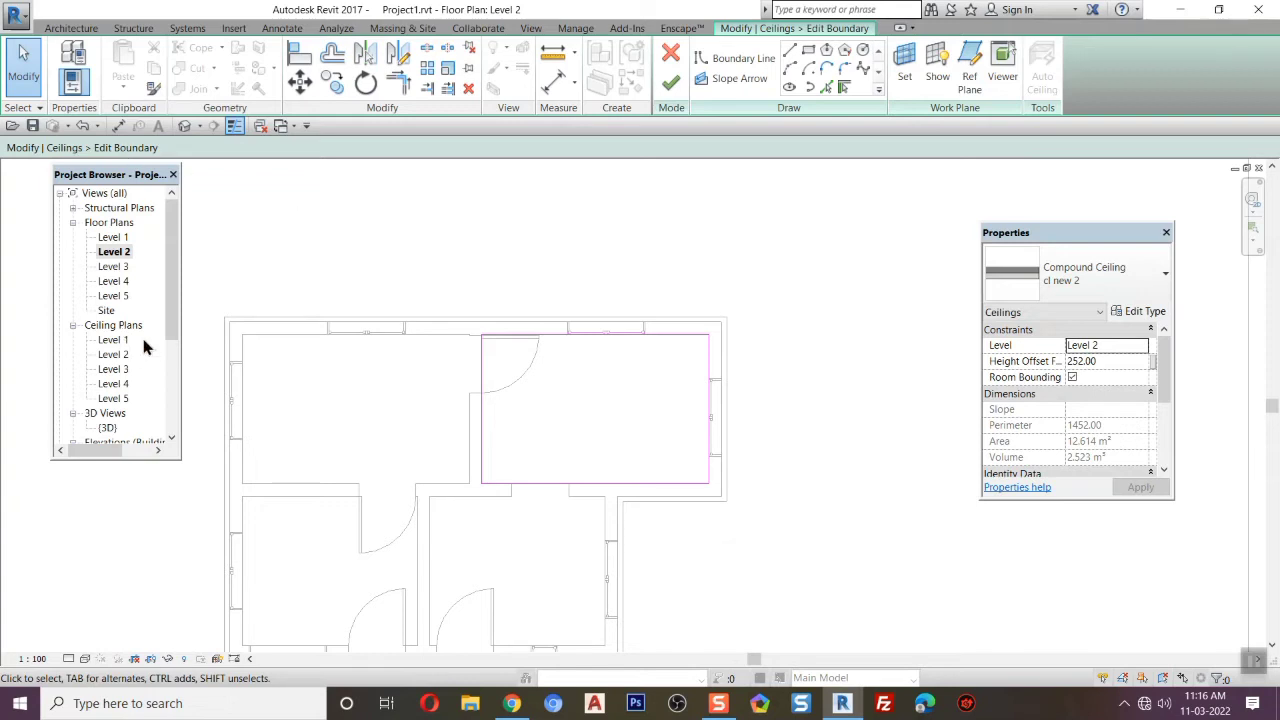
pyautogui.moveTo(612, 455); pyautogui.dragTo(648, 417, button='middle')
pyautogui.scroll(2, 491, 297)
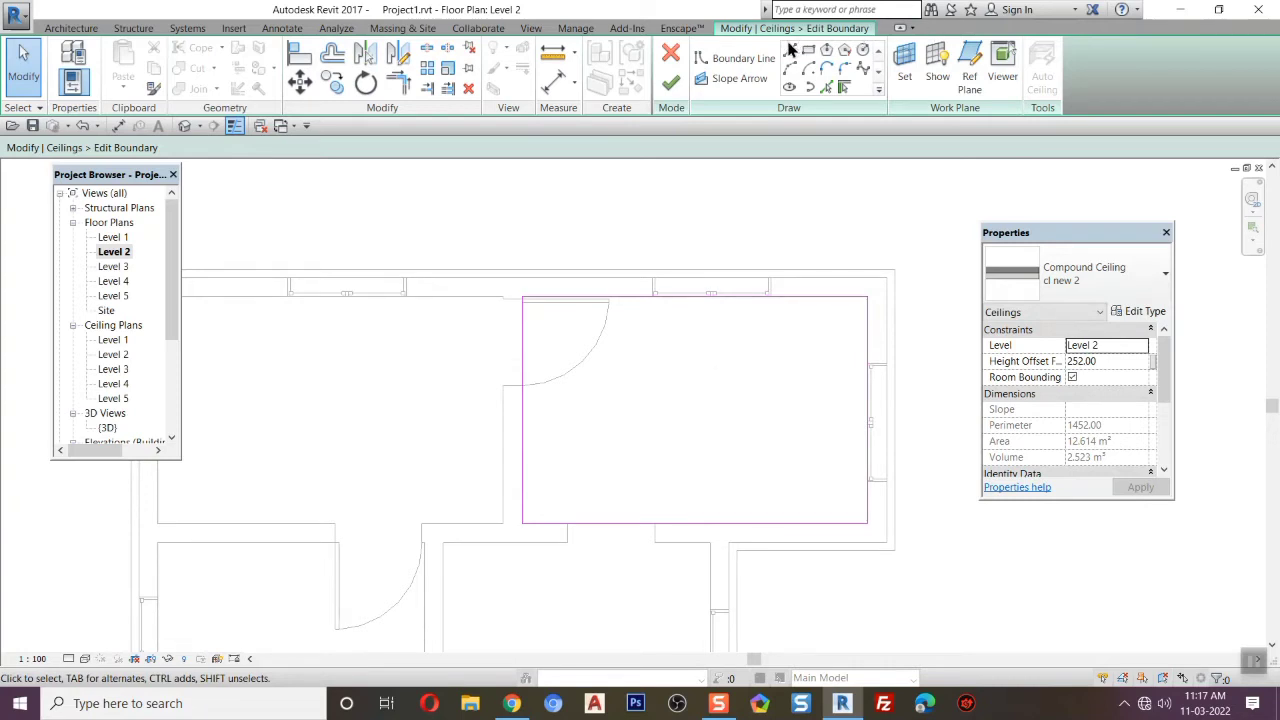
pyautogui.click(810, 50)
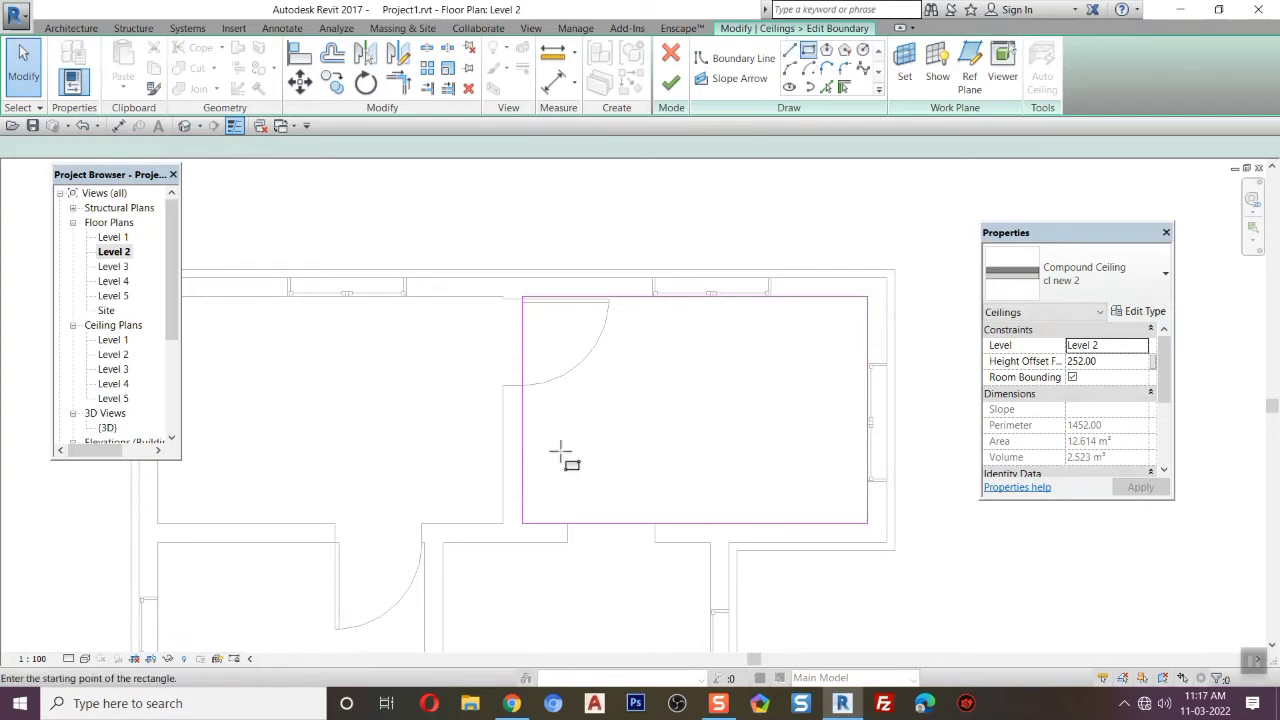
pyautogui.moveTo(136, 145); pyautogui.dragTo(49, 146)
pyautogui.click(827, 87)
pyautogui.write('50.00')
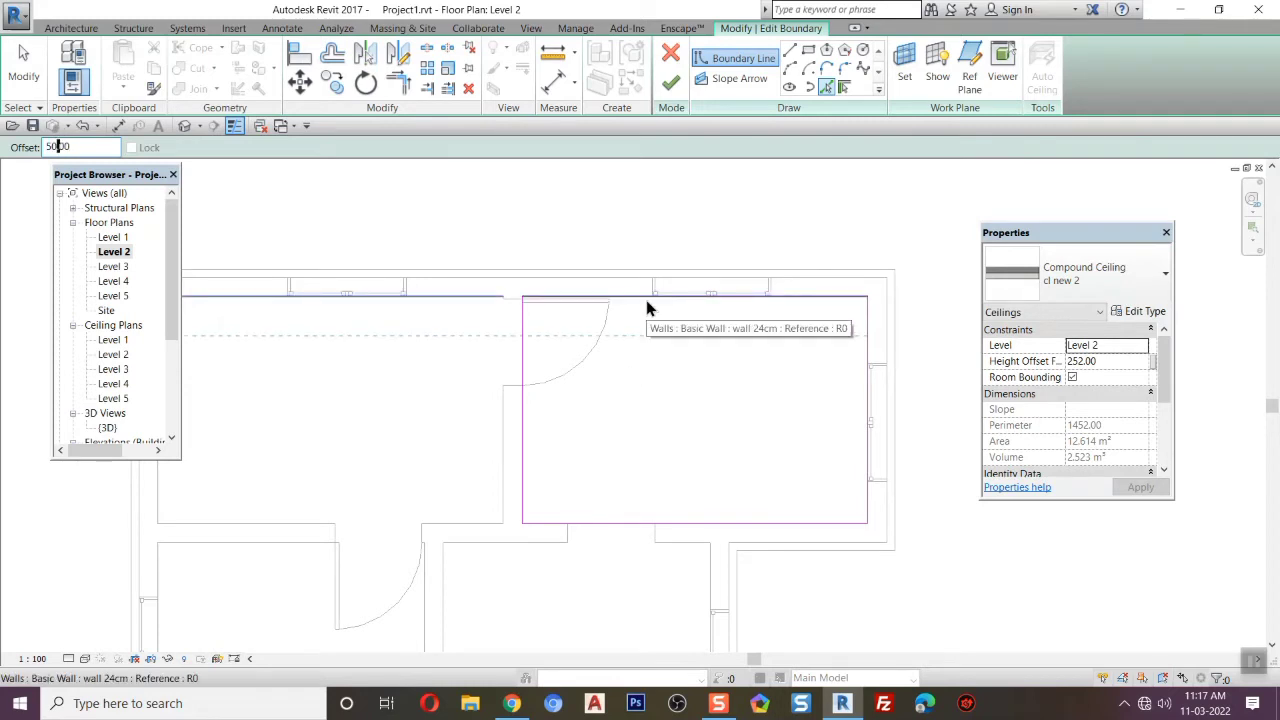
pyautogui.click(524, 448)
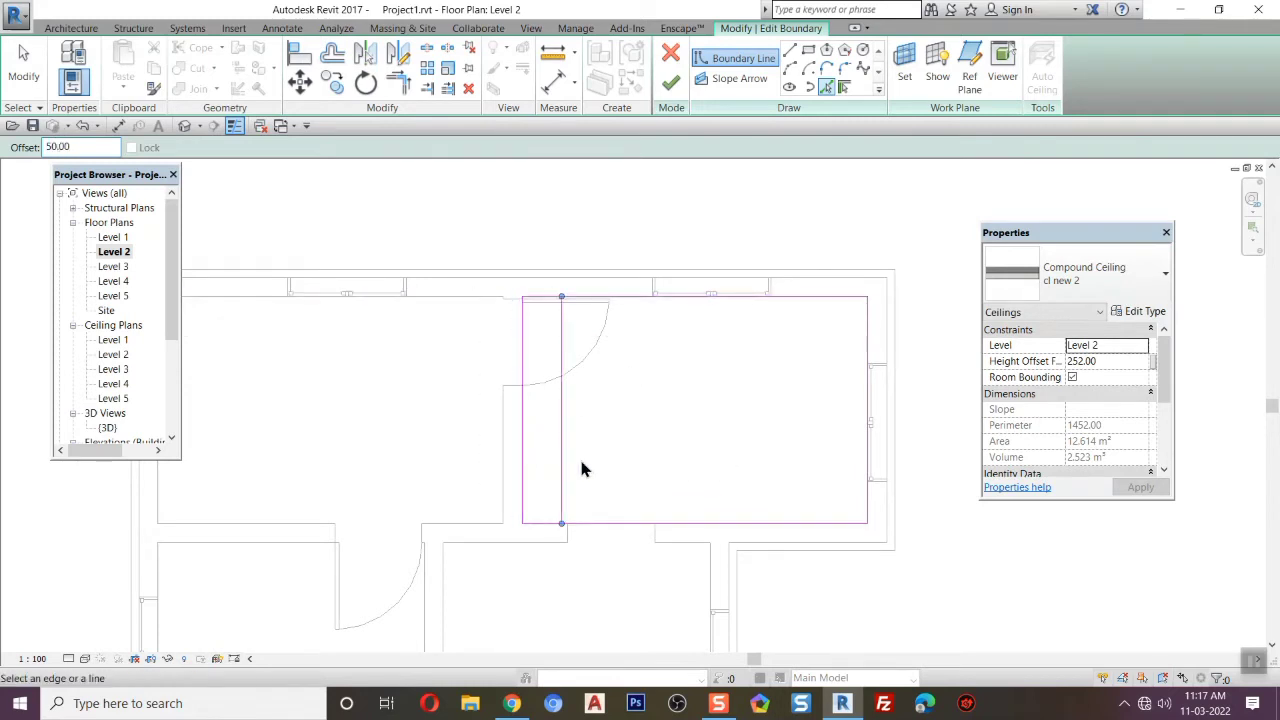
pyautogui.click(618, 522)
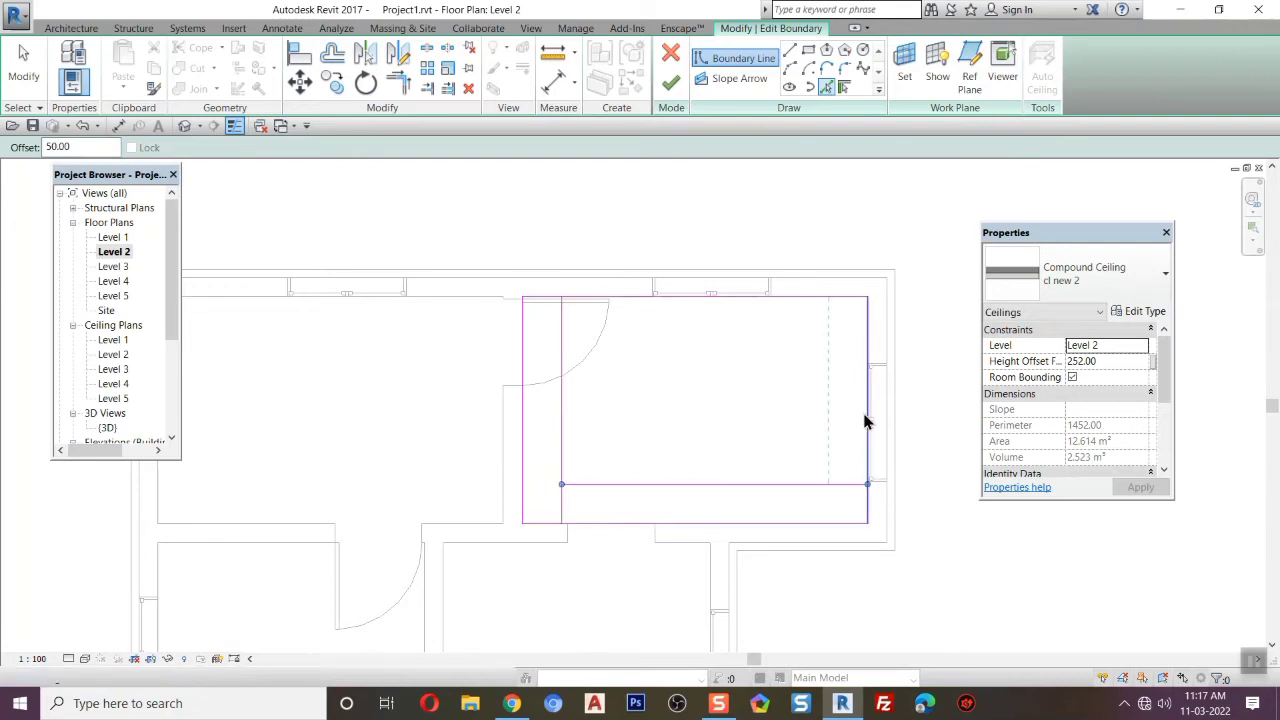
pyautogui.click(866, 421)
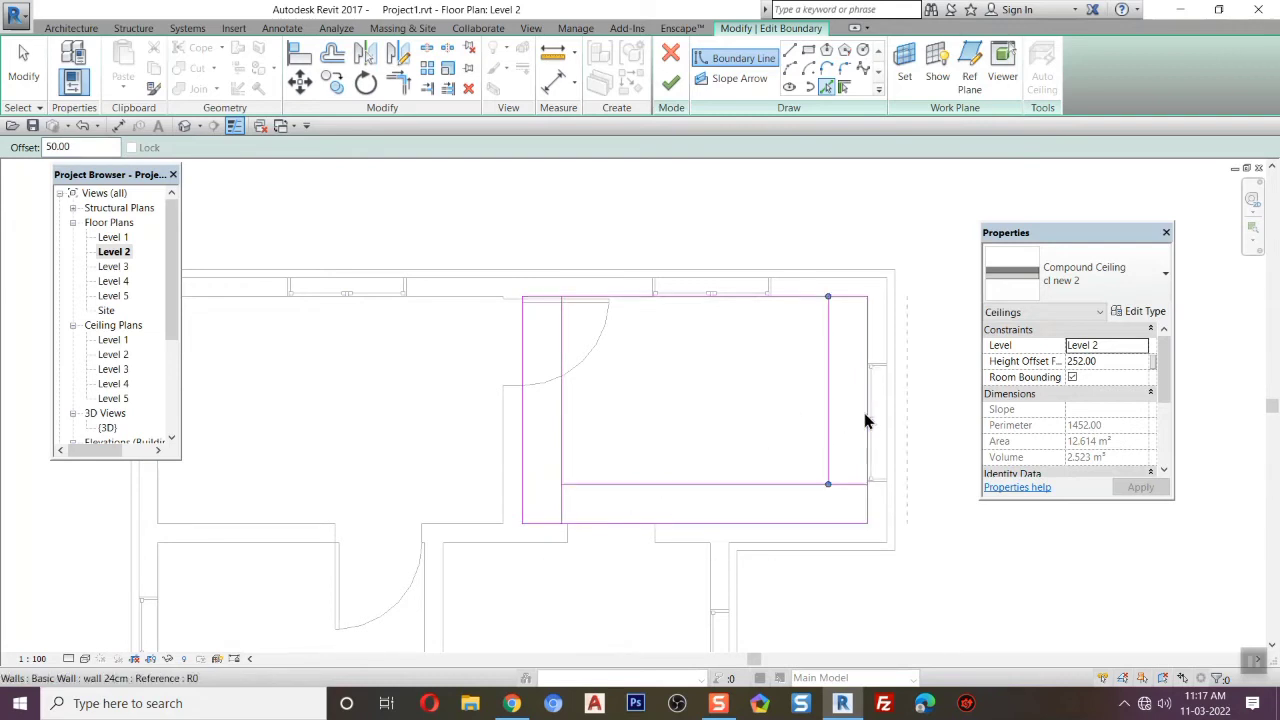
pyautogui.click(820, 305)
# Trim the four offset lines at their corners into a closed inner rectangle.
pyautogui.click(400, 82)
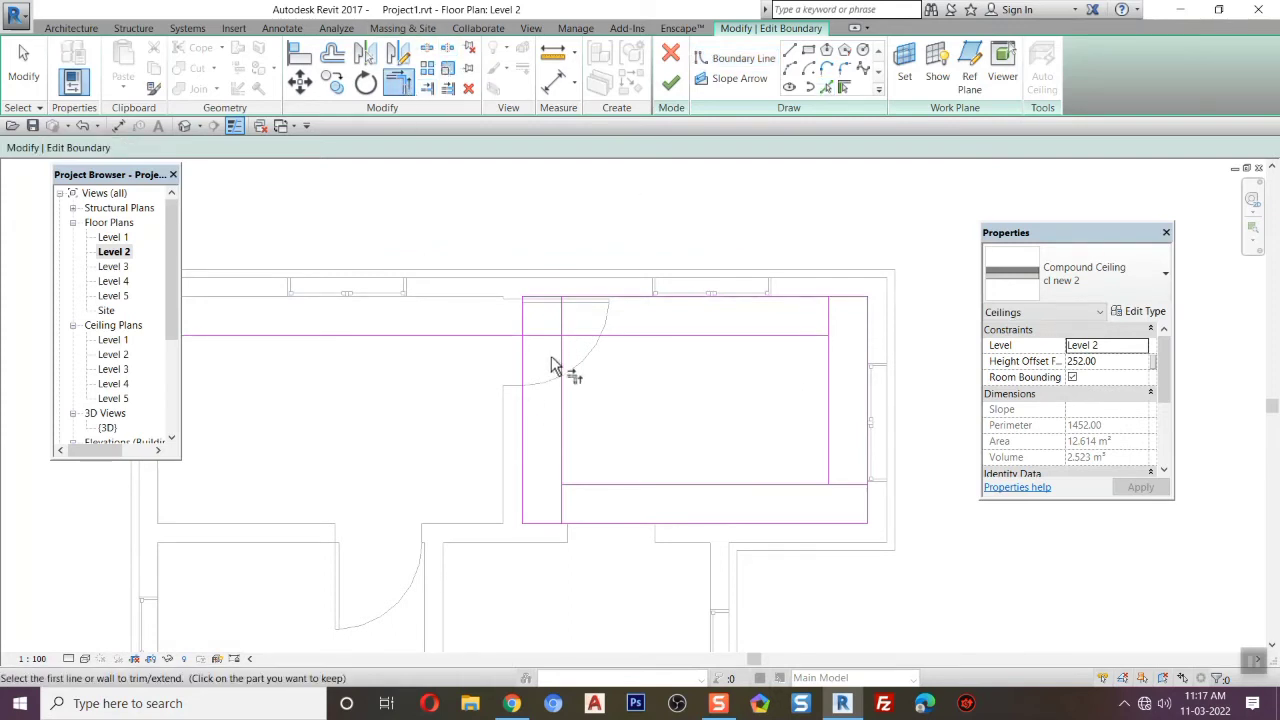
pyautogui.click(557, 366)
pyautogui.click(582, 337)
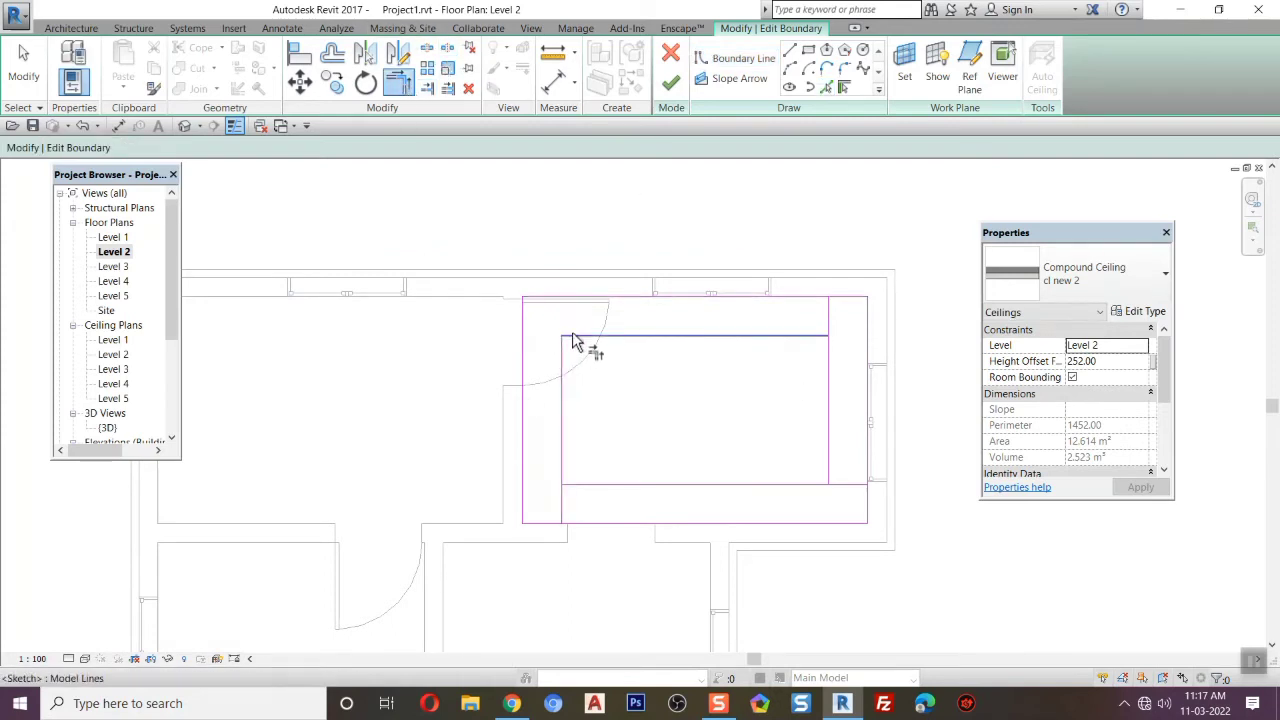
pyautogui.click(778, 340)
pyautogui.click(829, 363)
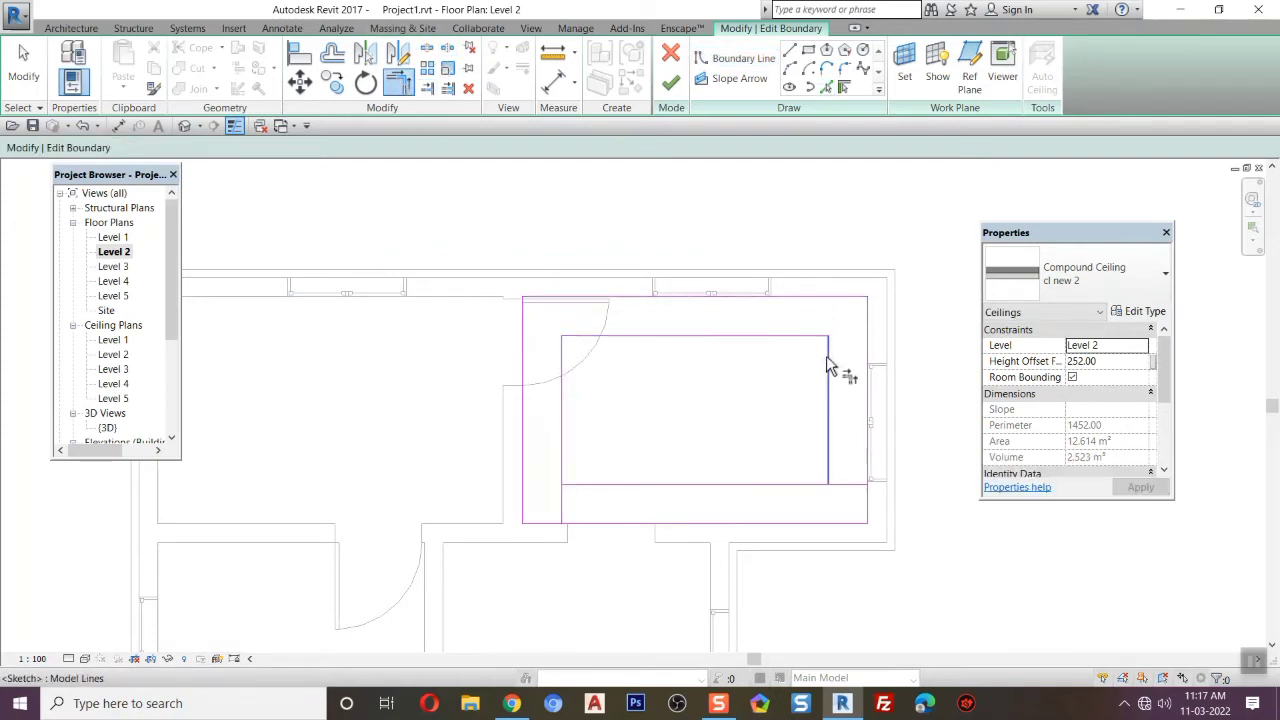
pyautogui.click(785, 488)
pyautogui.click(597, 487)
pyautogui.click(563, 468)
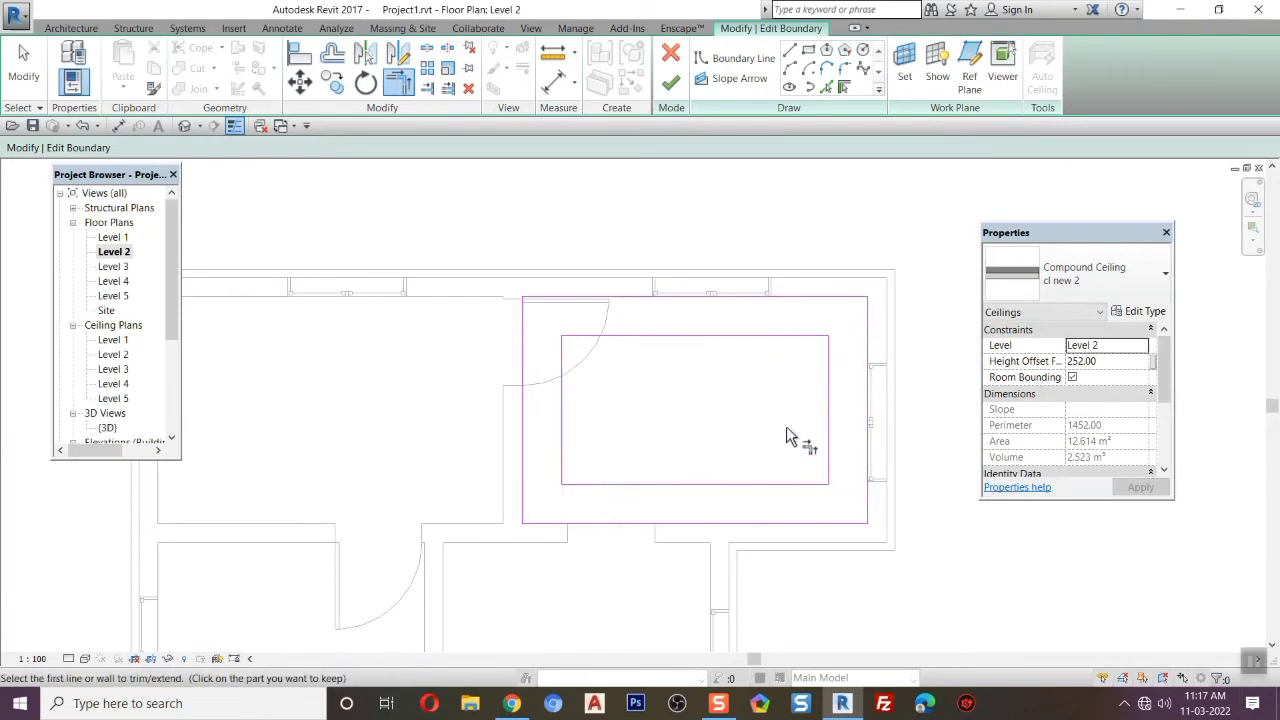
pyautogui.scroll(2, 694, 395)
pyautogui.press('Escape')
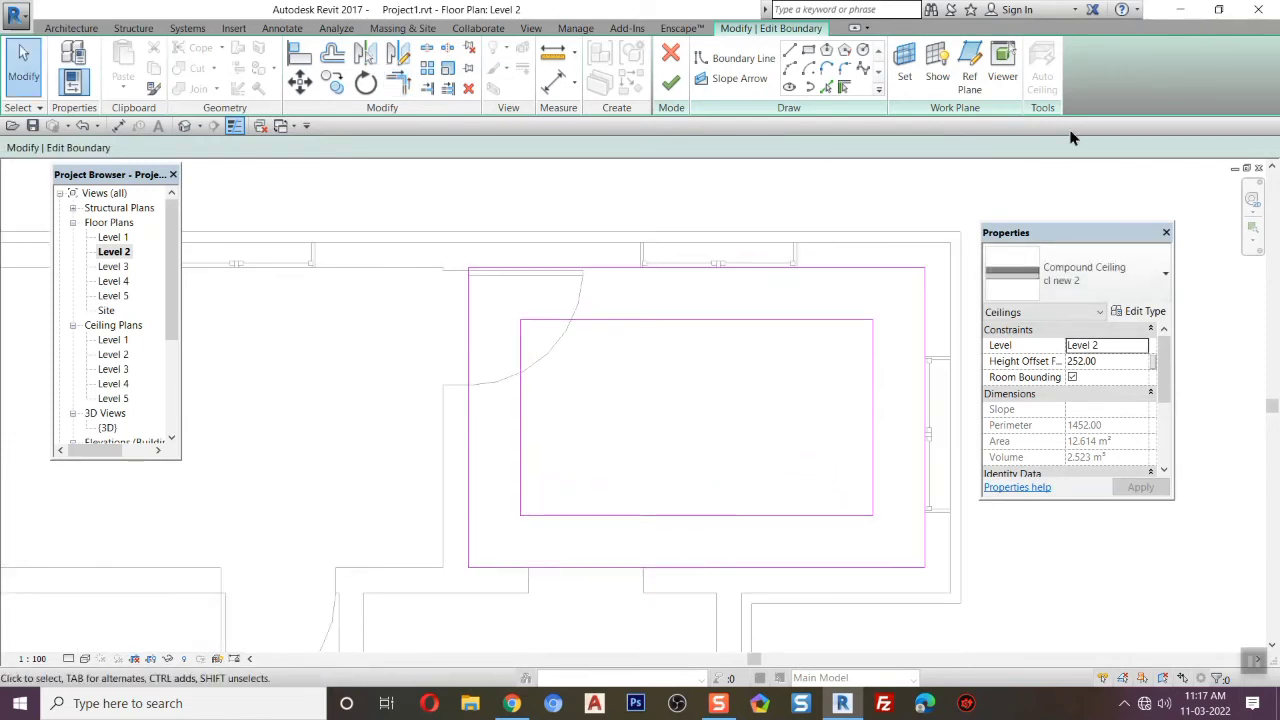
# Sketch a rectangle about 180 by 110 inside the inner boundary loop of the ceiling.
pyautogui.click(808, 50)
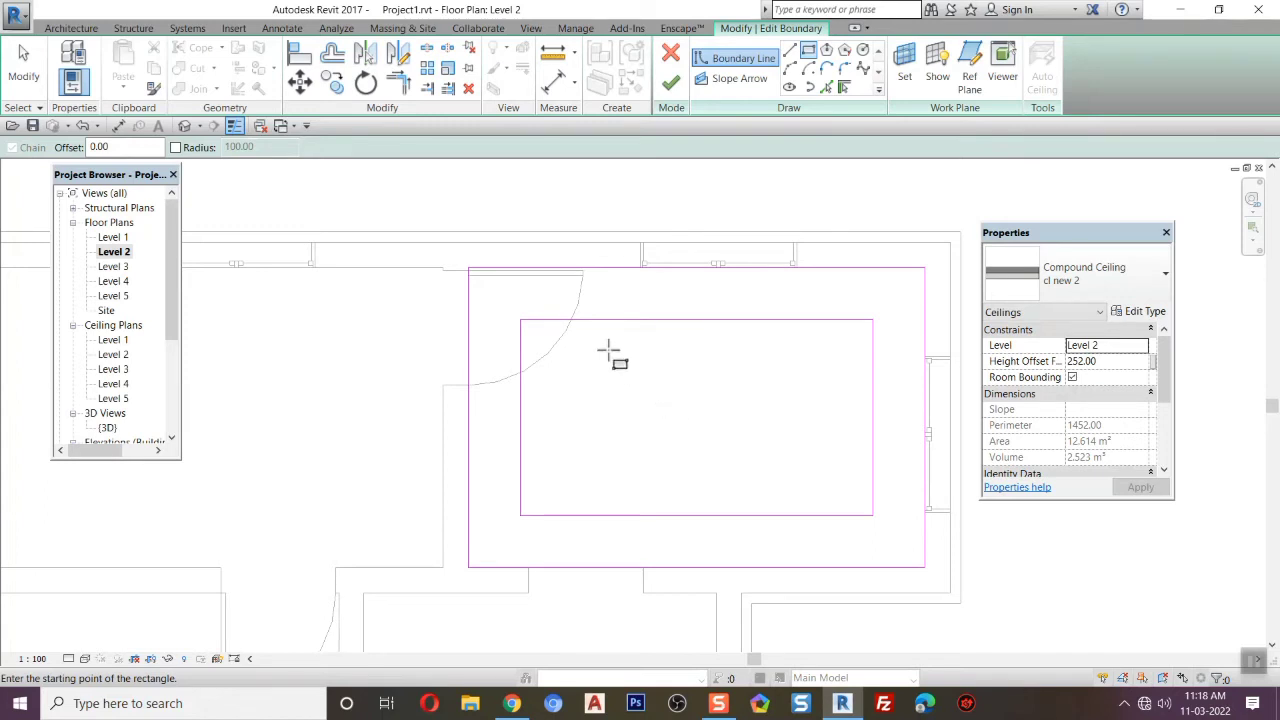
pyautogui.click(599, 362)
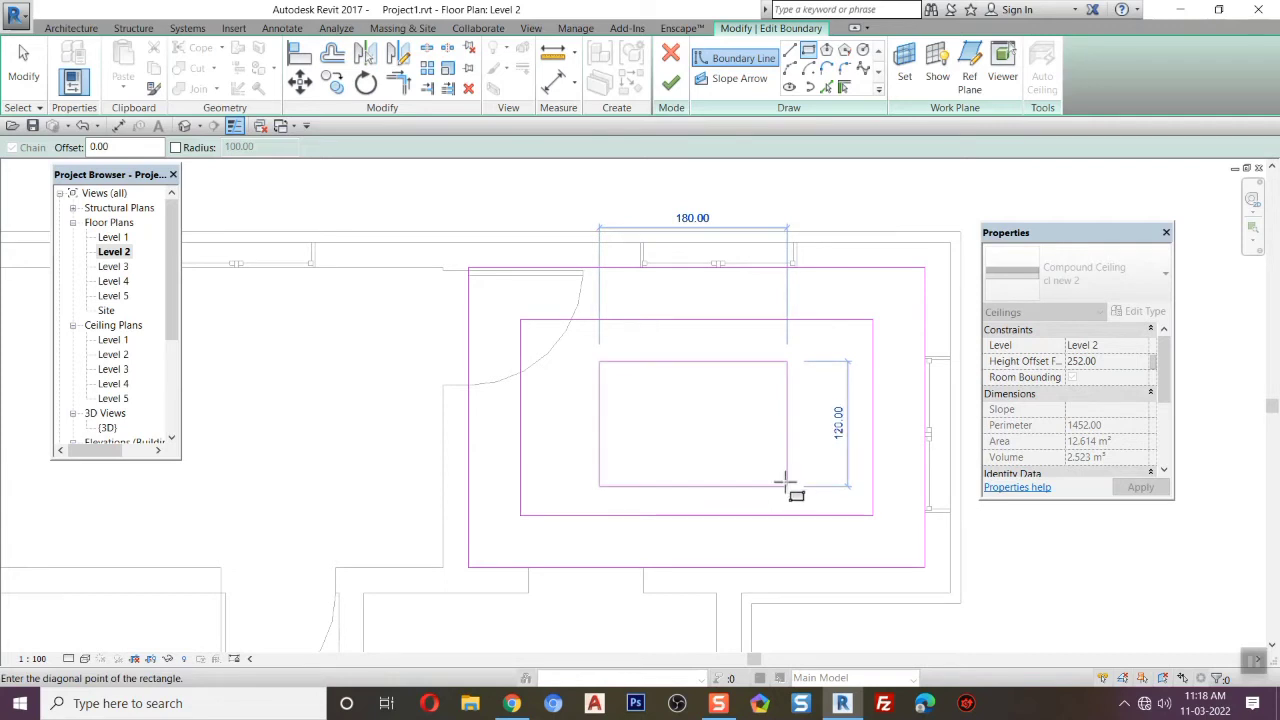
pyautogui.click(787, 476)
pyautogui.press('Escape')
pyautogui.press('Escape')
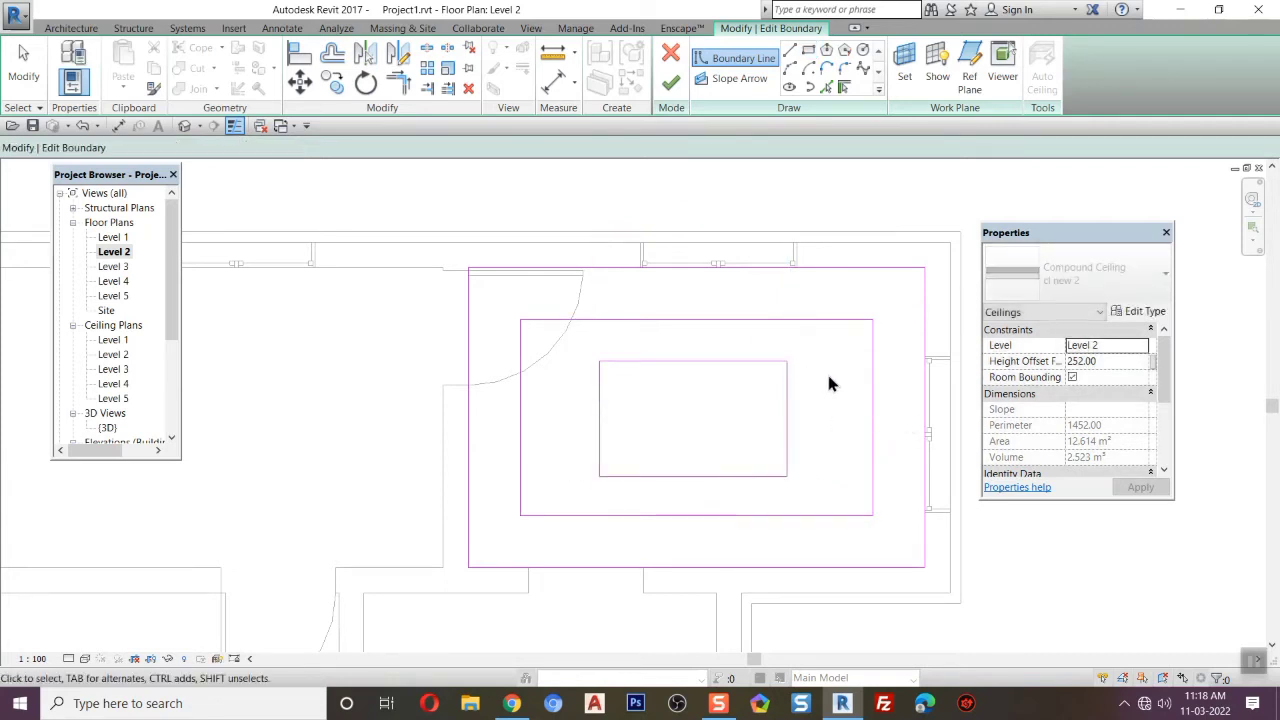
# Set the innermost rectangle's right edge 80 from the surrounding rectangle.
pyautogui.click(788, 390)
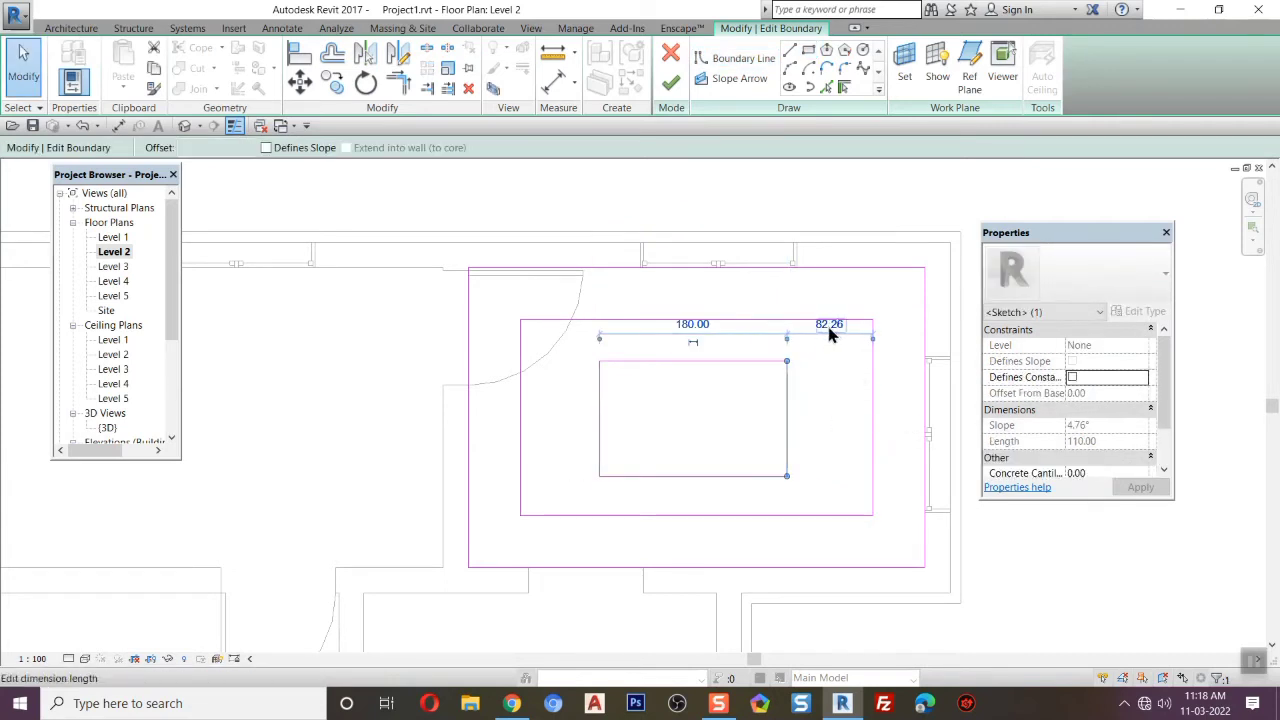
pyautogui.press('Escape')
pyautogui.click(600, 428)
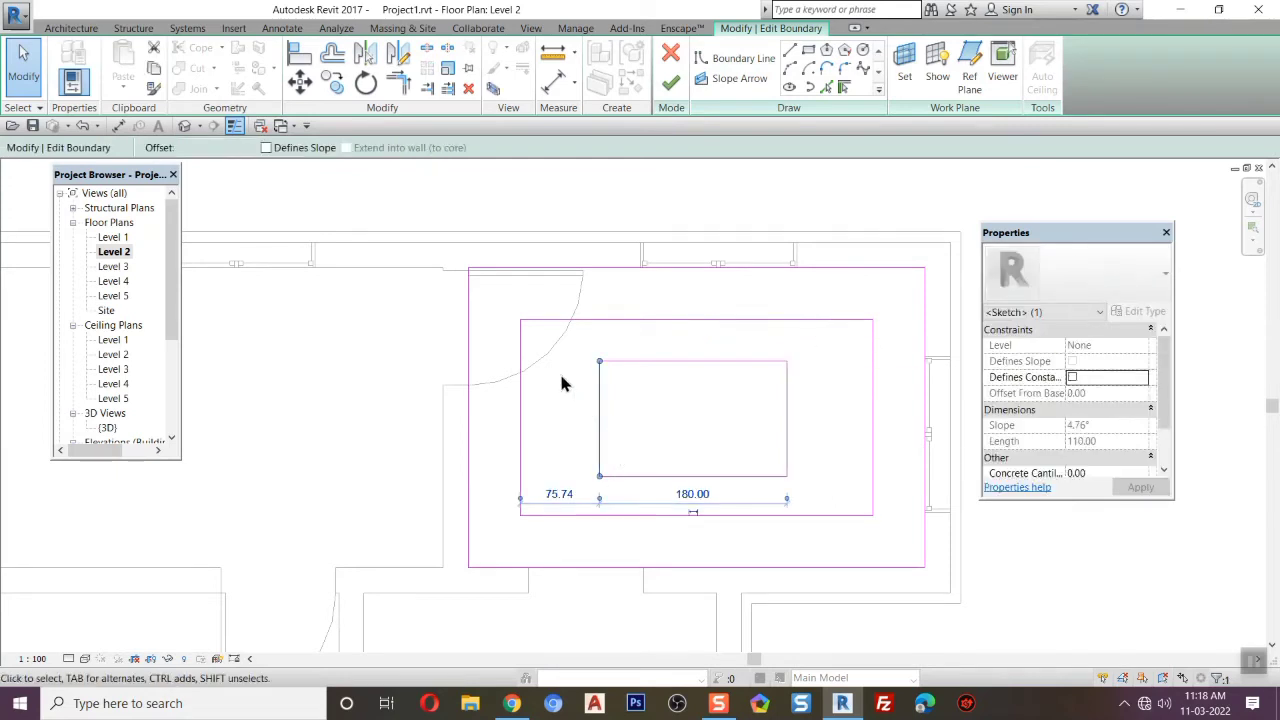
pyautogui.click(787, 417)
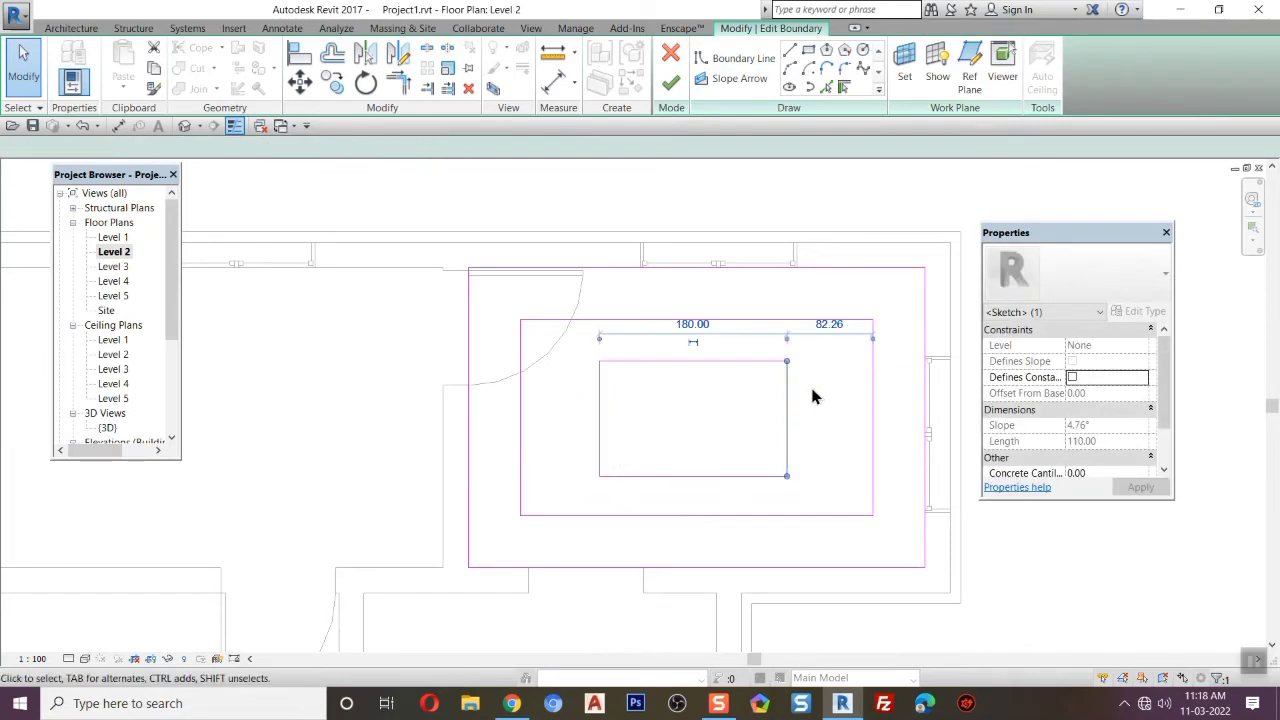
pyautogui.click(829, 324)
pyautogui.write('80')
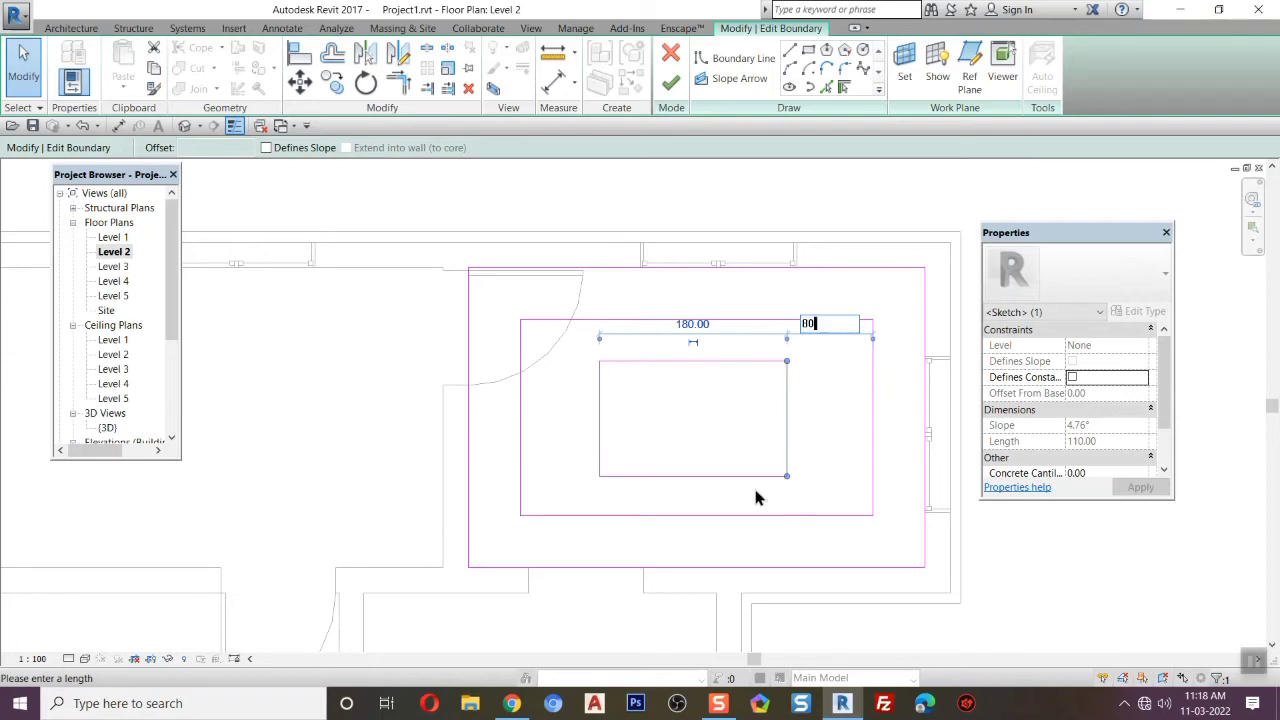
pyautogui.press('Return')
# Set the innermost rectangle's left edge 80 from the surrounding rectangle.
pyautogui.click(602, 405)
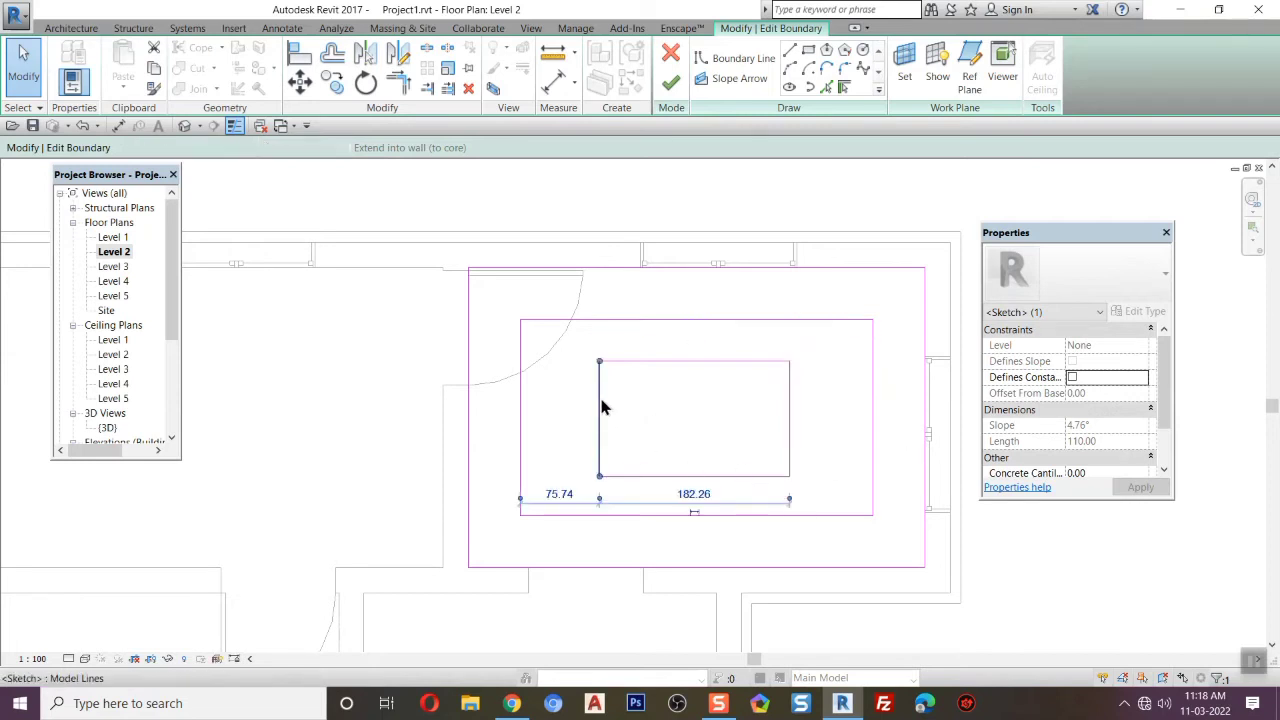
pyautogui.click(552, 494)
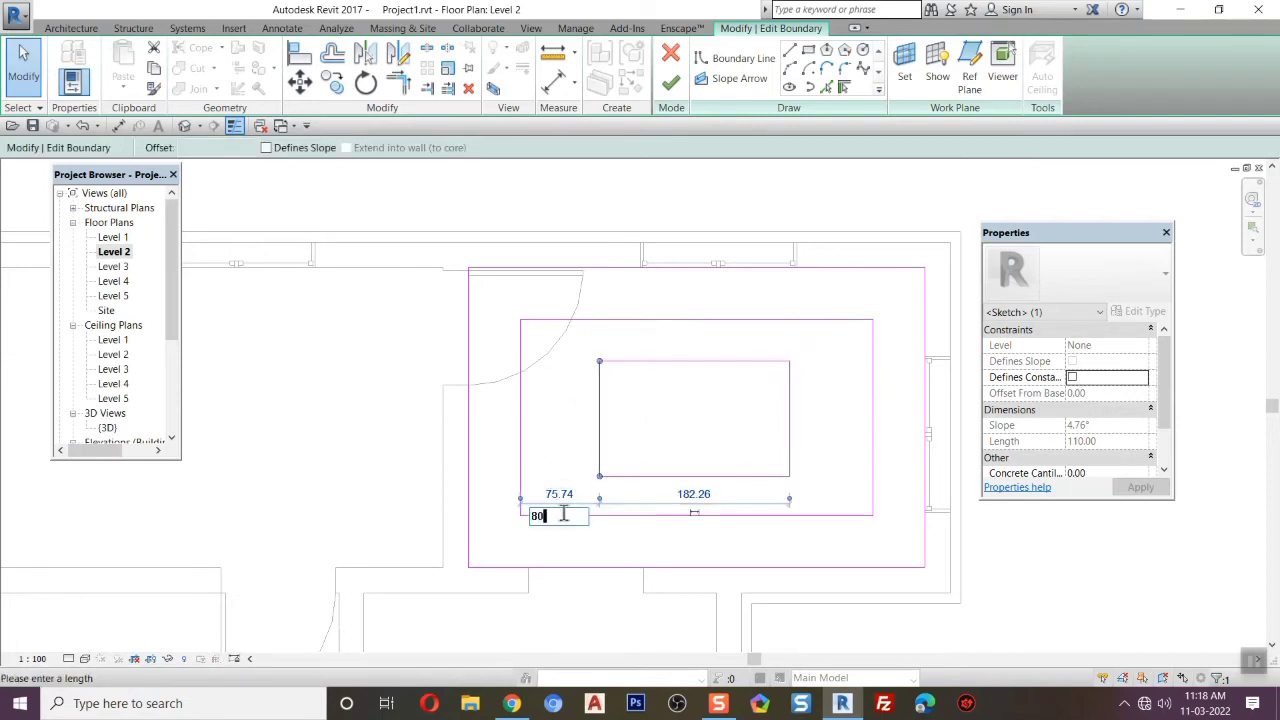
pyautogui.write('80')
pyautogui.press('Return')
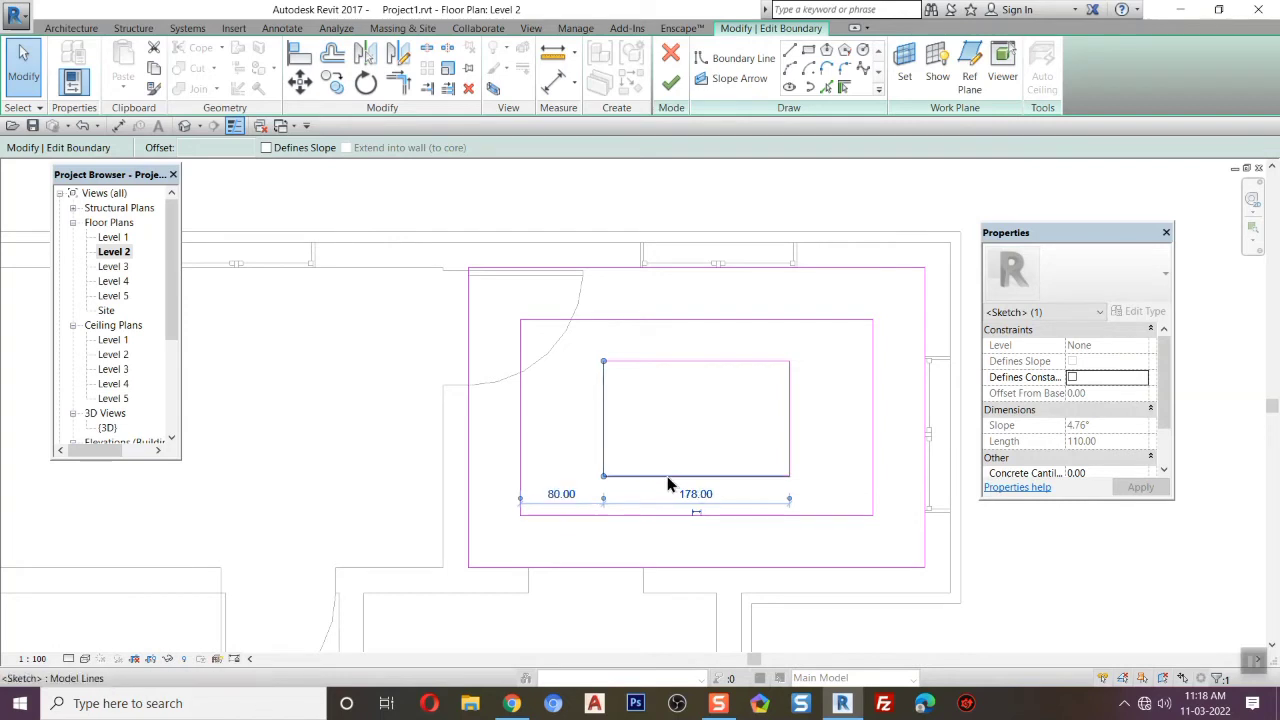
# Set the innermost rectangle's top edge 38 from the surrounding rectangle.
pyautogui.click(695, 362)
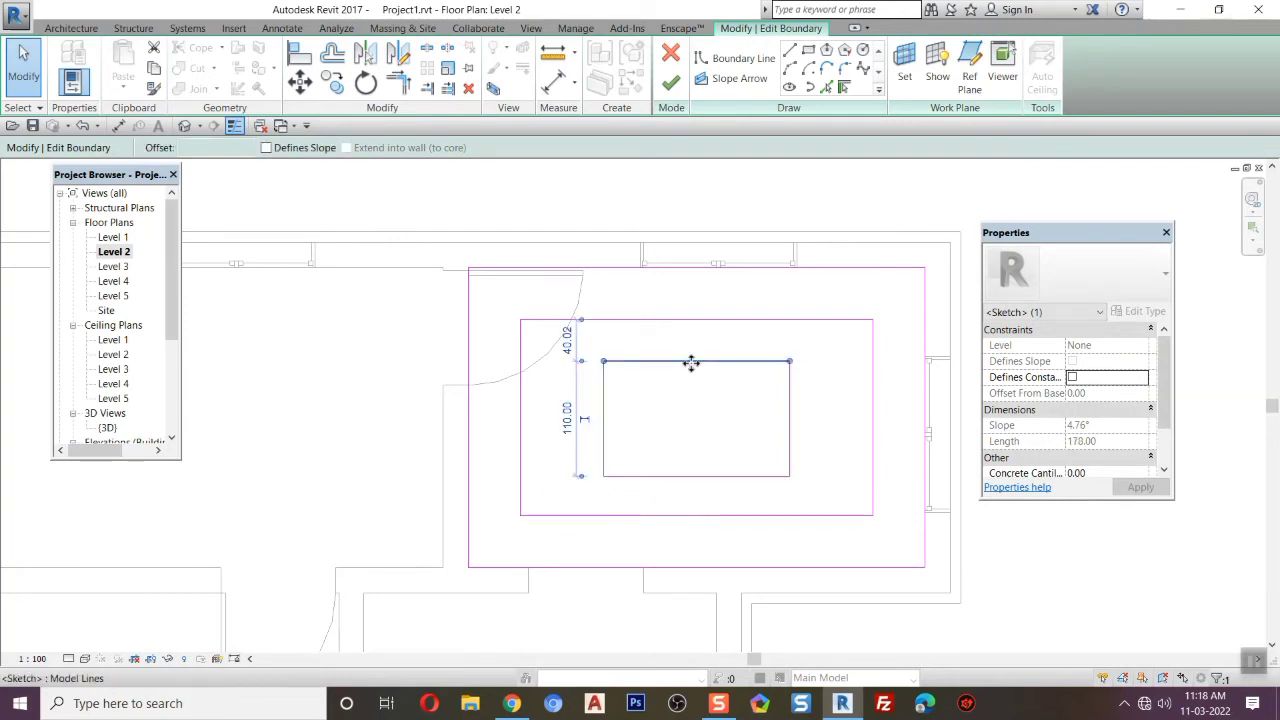
pyautogui.click(636, 477)
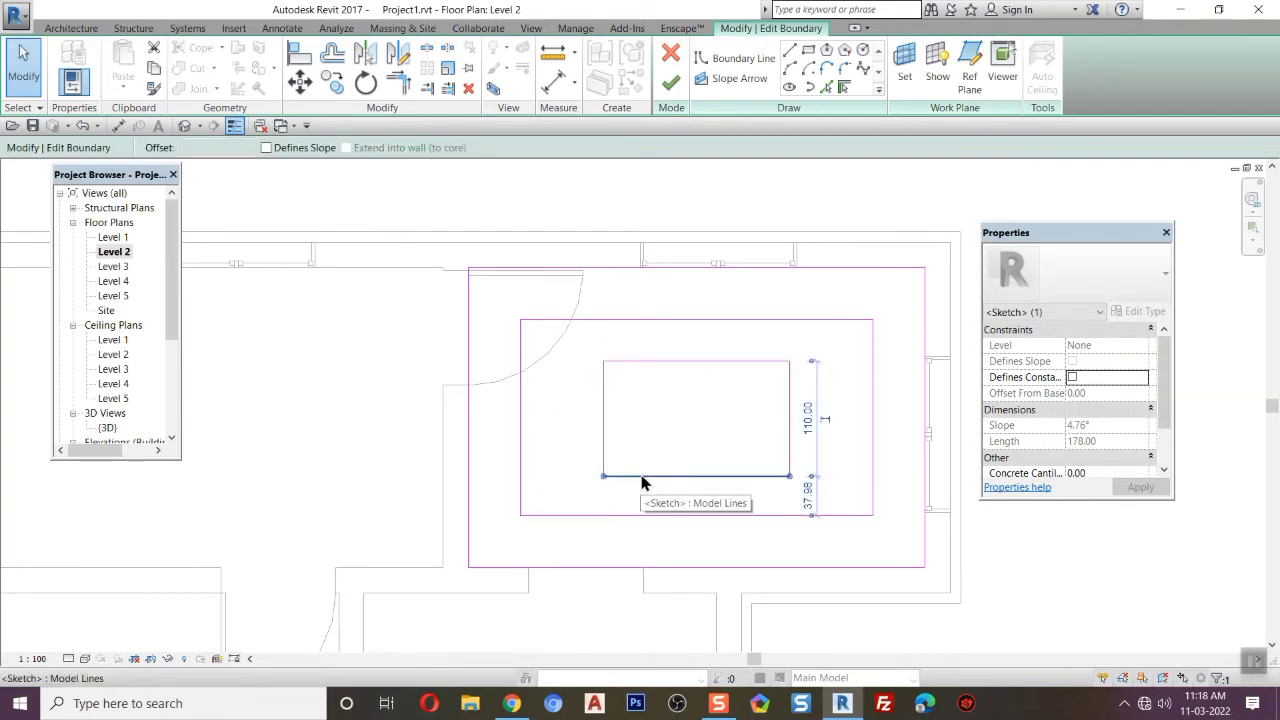
pyautogui.click(601, 350)
pyautogui.click(567, 340)
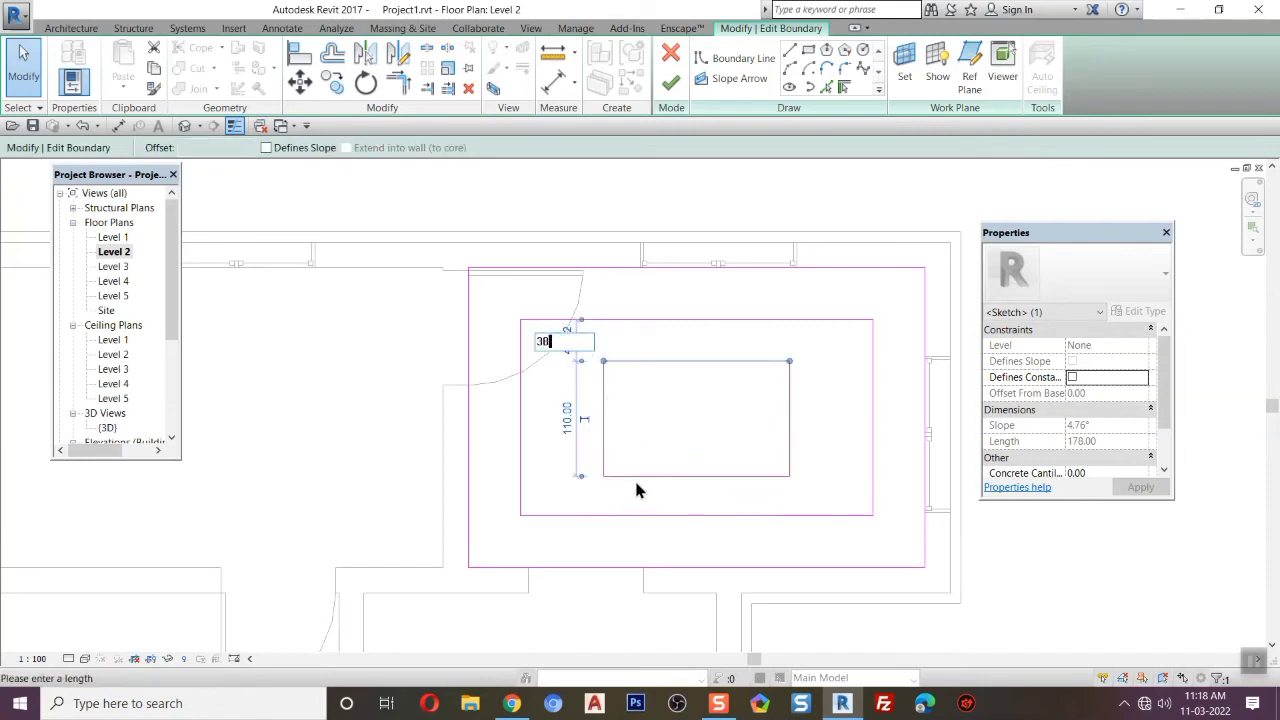
pyautogui.press('Return')
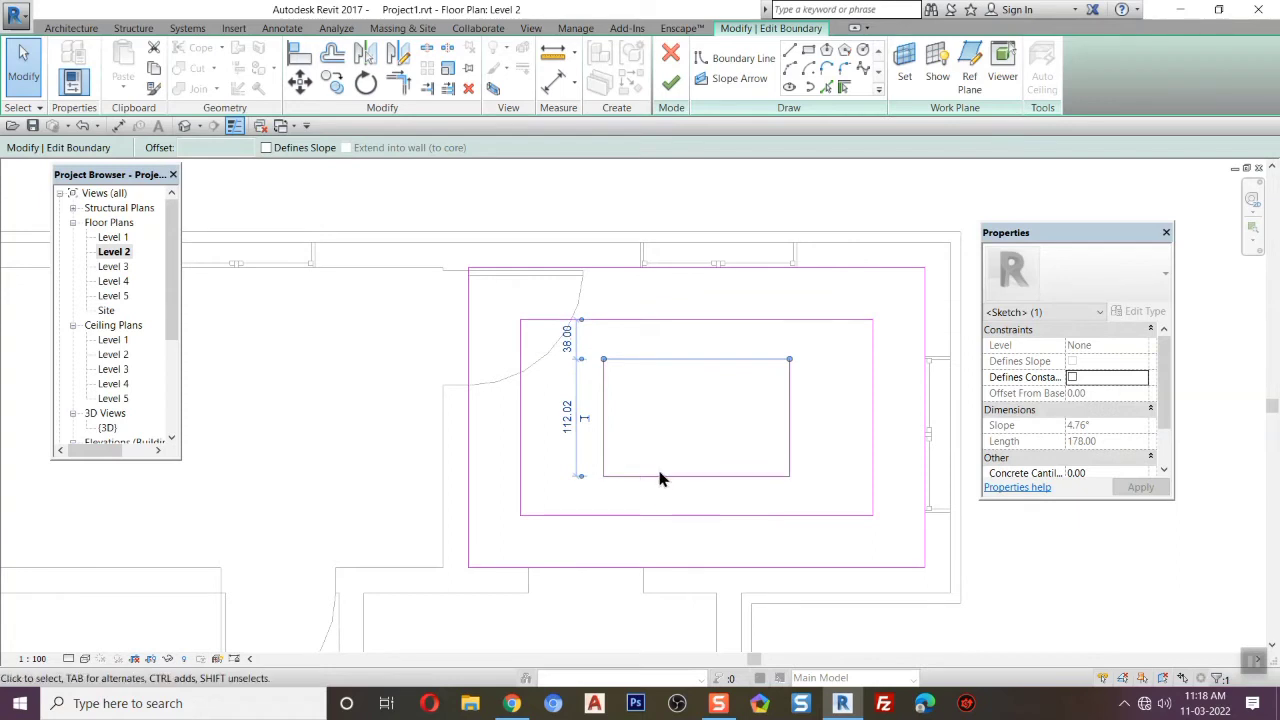
# Set the innermost rectangle's bottom edge 38 from the surrounding rectangle.
pyautogui.click(656, 484)
pyautogui.click(666, 476)
pyautogui.click(808, 494)
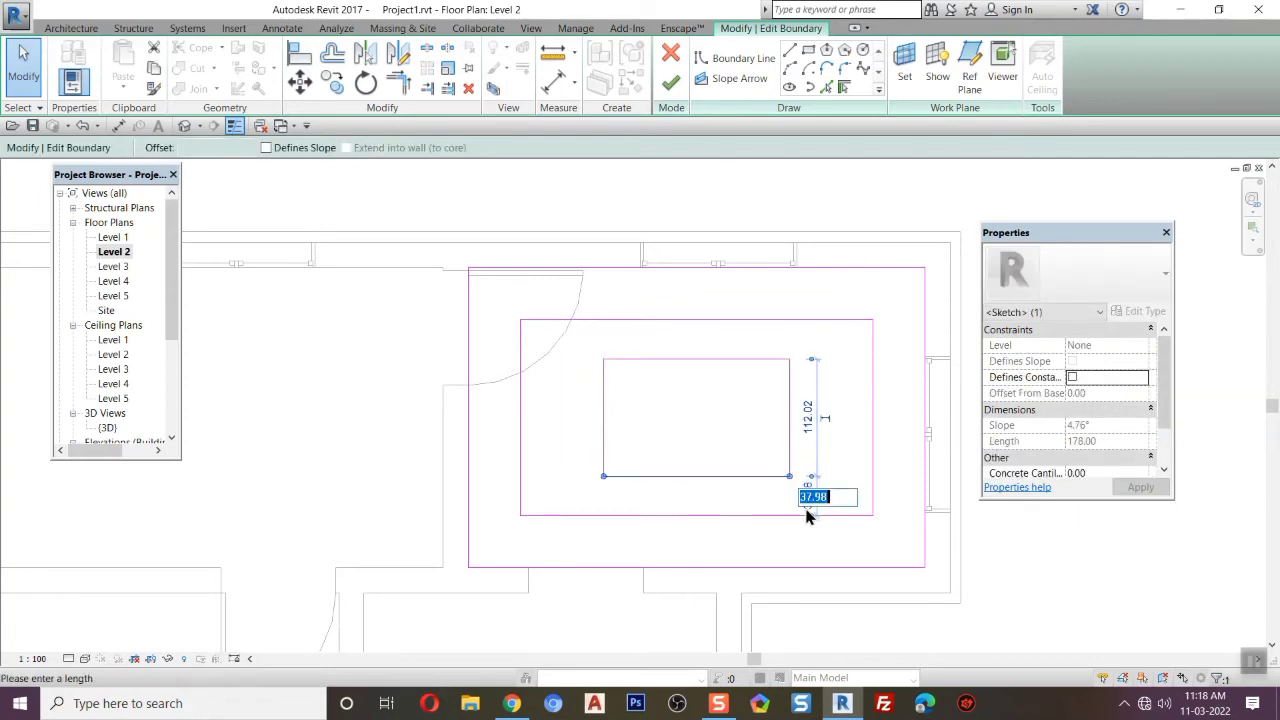
pyautogui.write('38')
pyautogui.press('Return')
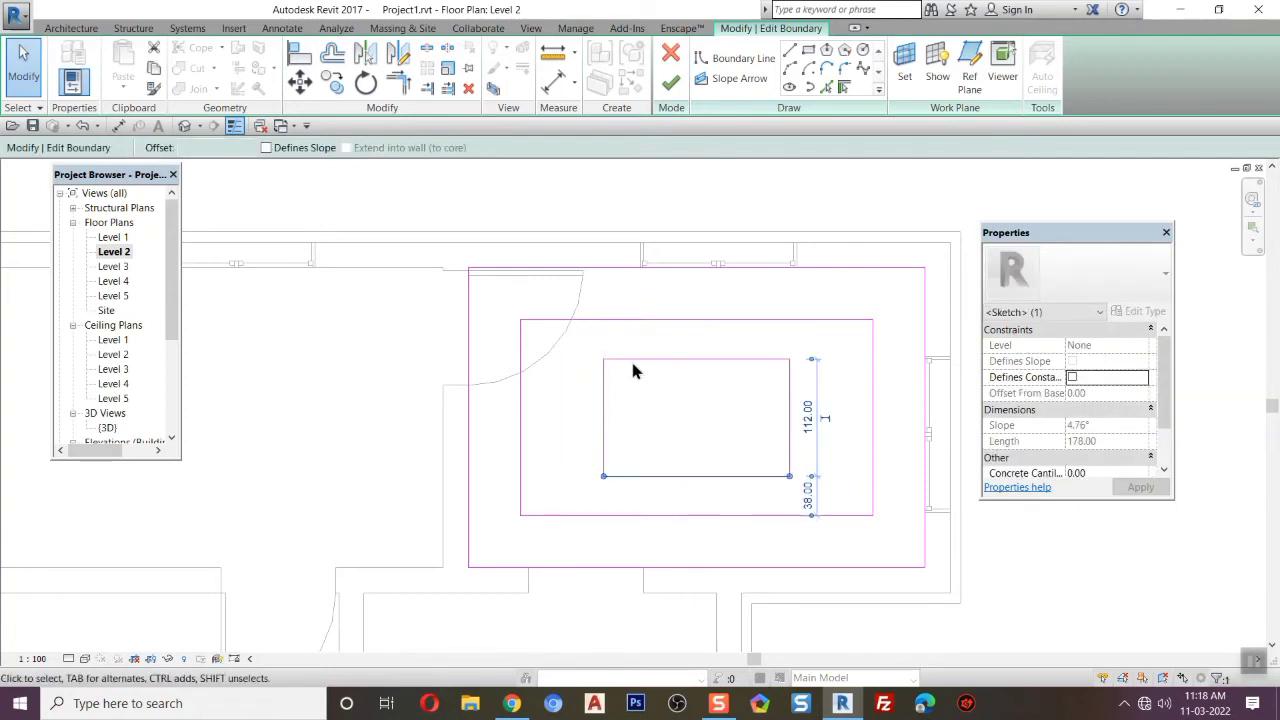
pyautogui.click(722, 490)
pyautogui.scroll(1, 634, 430)
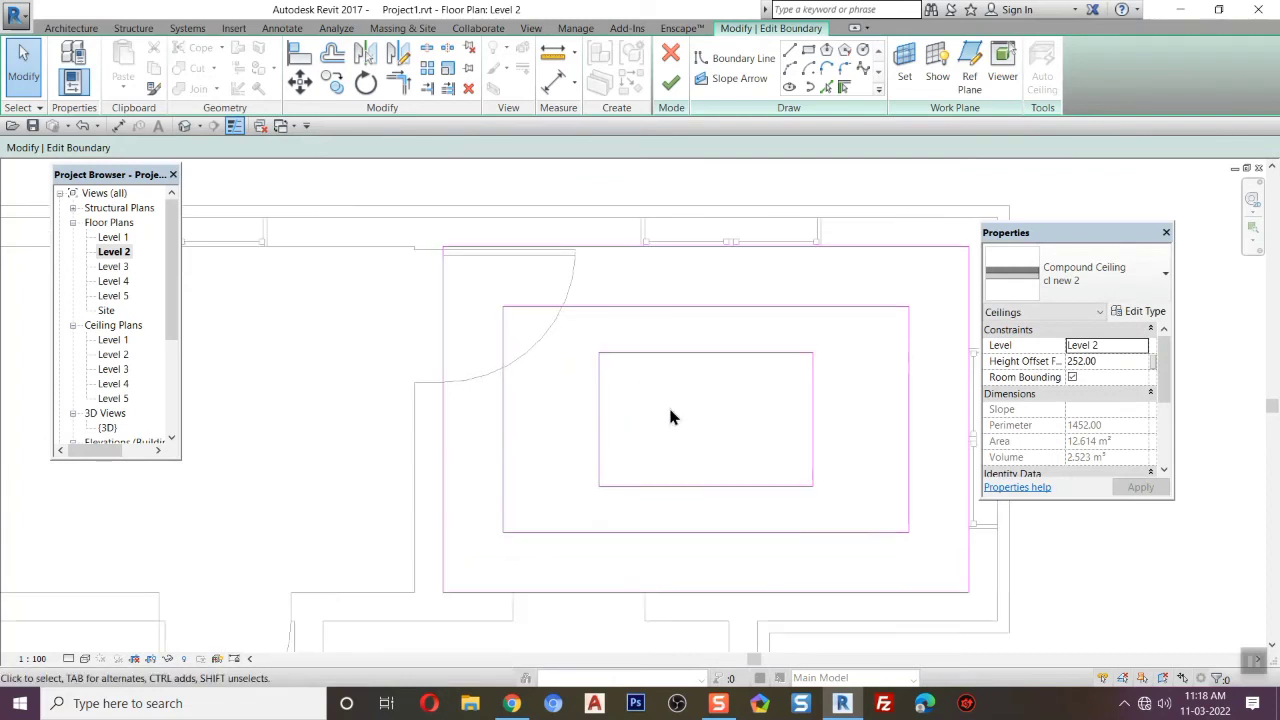
# Draw a horizontal helper line about 122 long from the midpoint of the innermost rectangle's right edge inward.
pyautogui.click(863, 51)
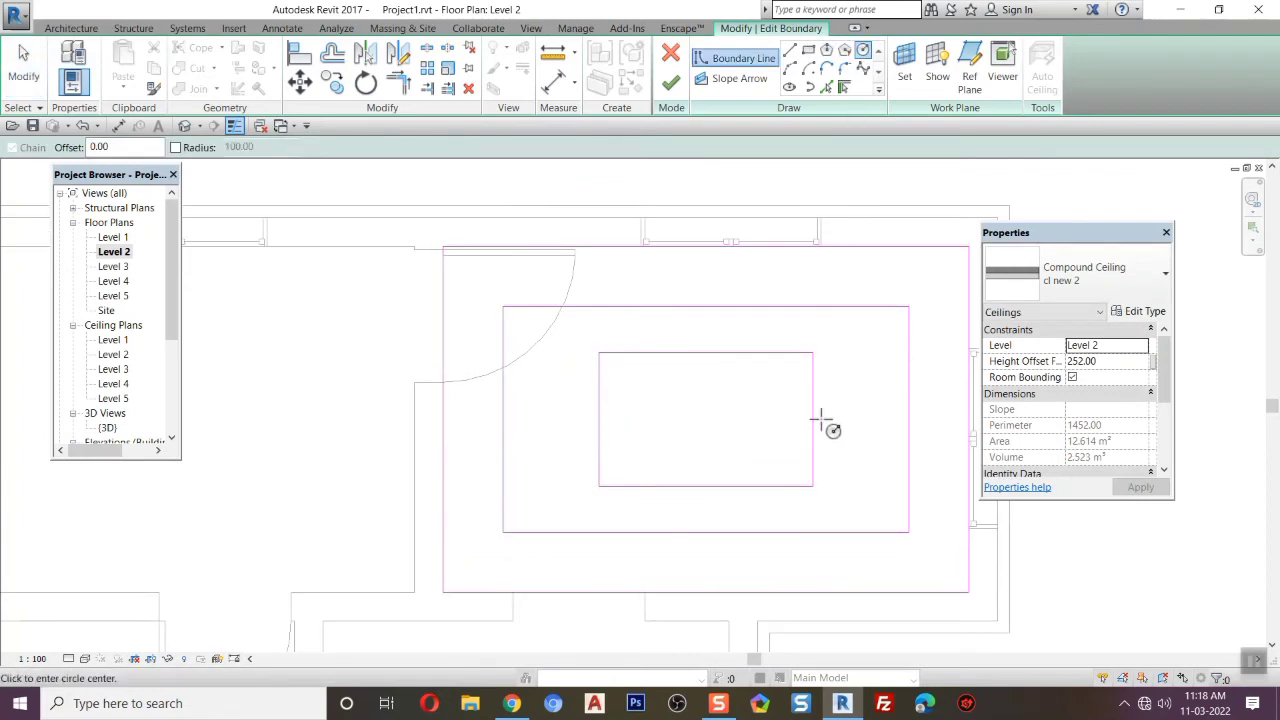
pyautogui.click(789, 51)
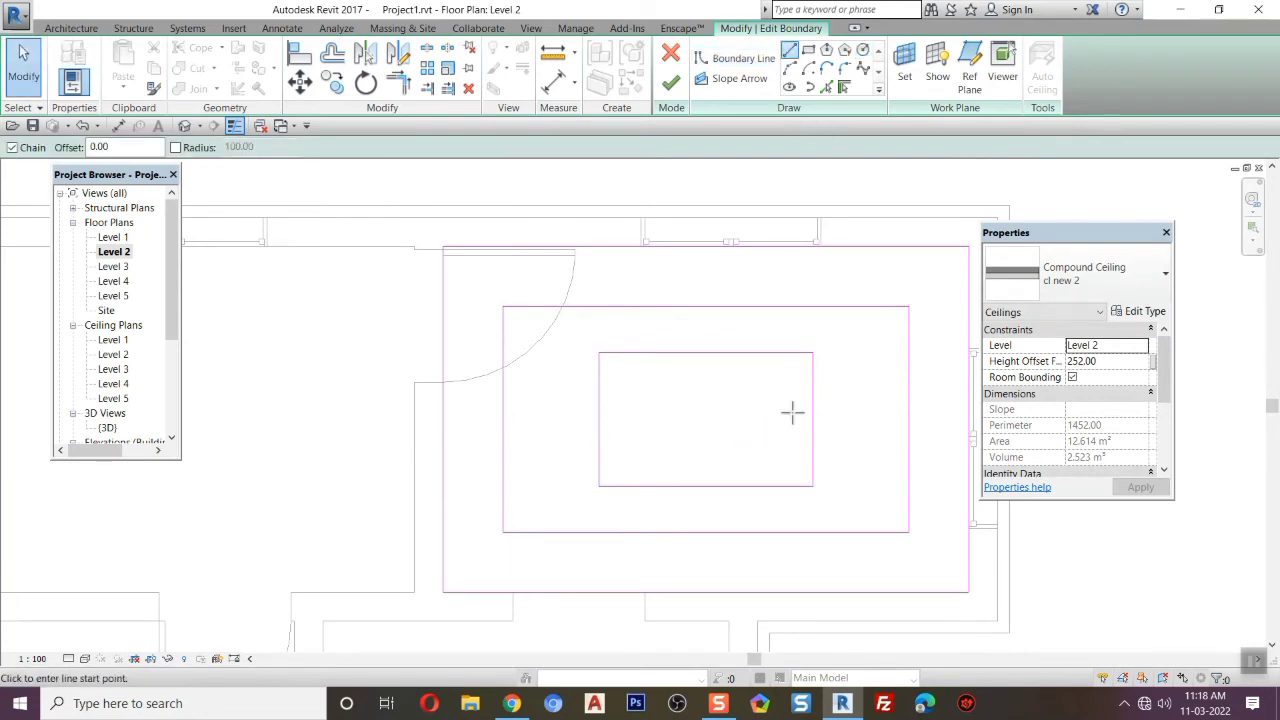
pyautogui.click(813, 419)
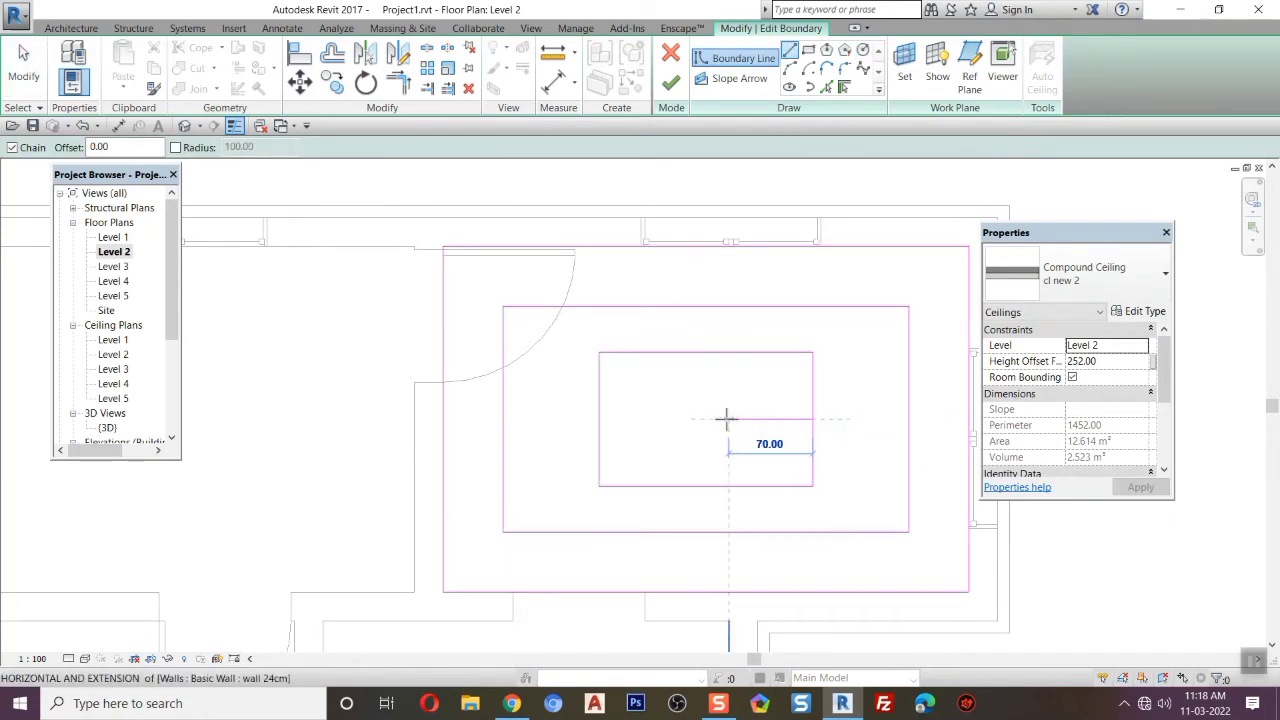
pyautogui.click(666, 419)
pyautogui.press('Escape')
pyautogui.press('Escape')
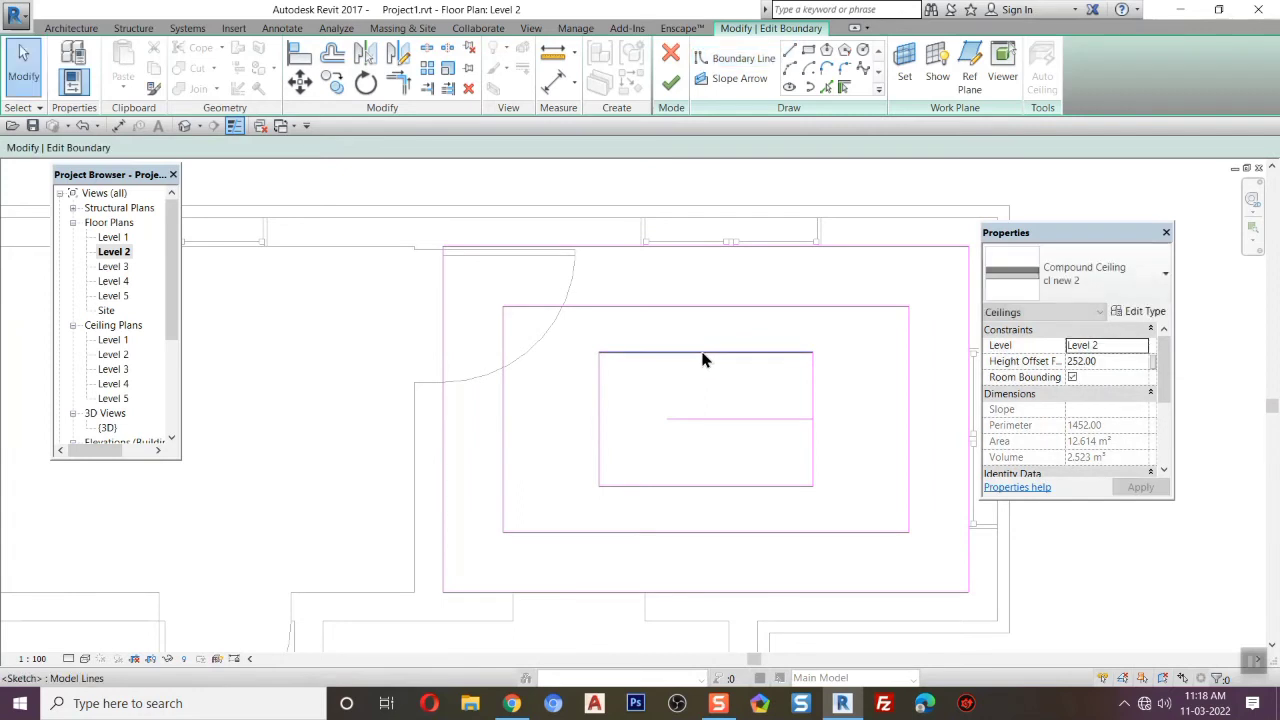
# Draw a vertical helper line from the midpoint of the innermost rectangle's top edge down across the horizontal helper line.
pyautogui.click(789, 51)
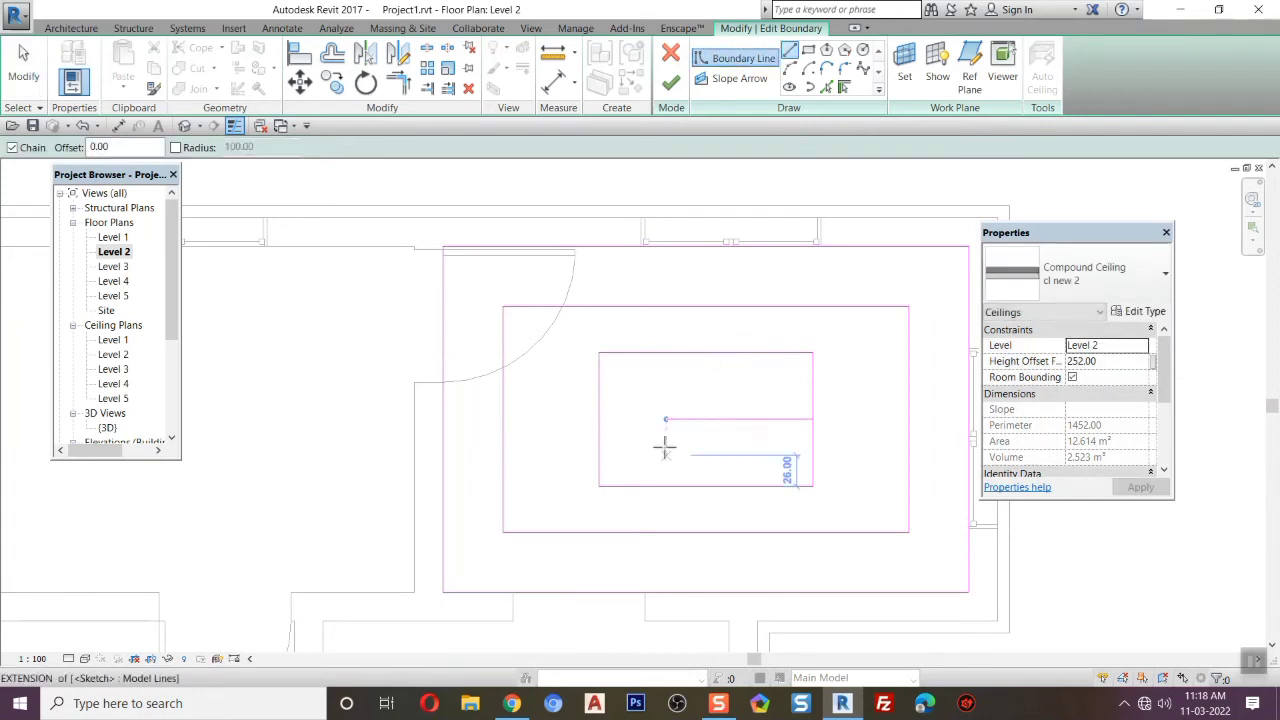
pyautogui.click(705, 351)
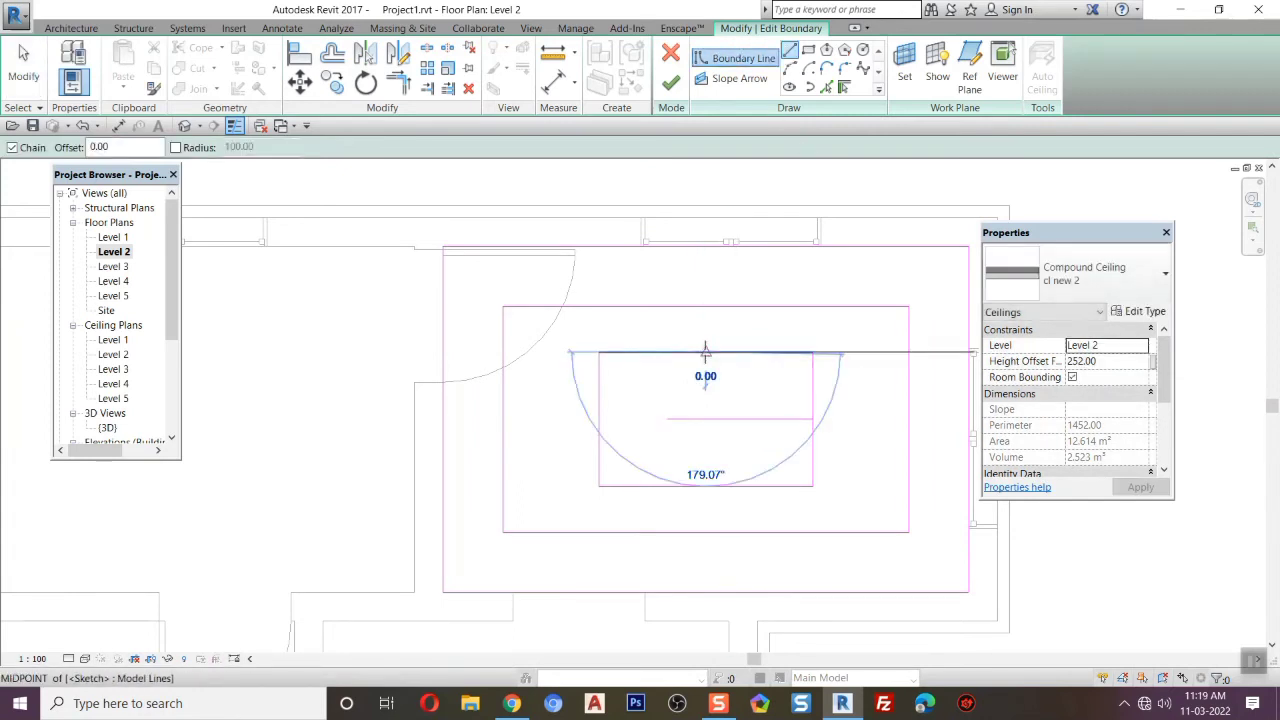
pyautogui.click(706, 459)
pyautogui.press('Escape')
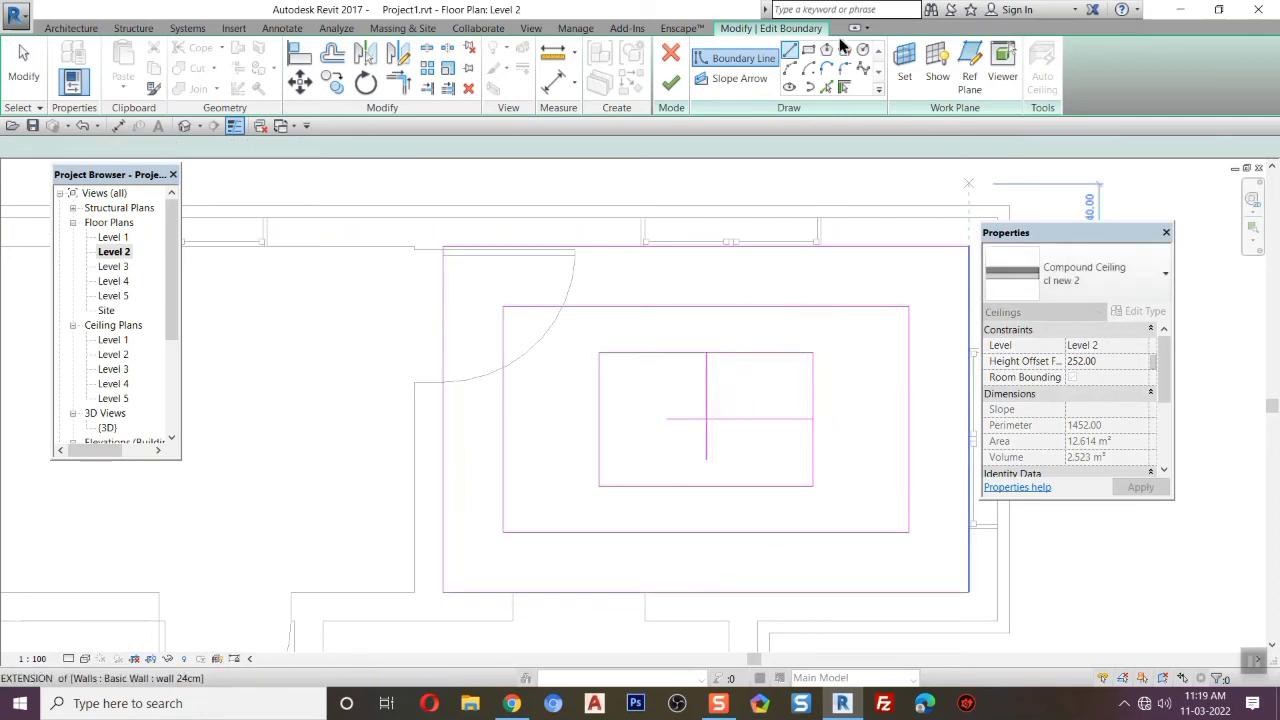
# Draw a circle of radius 42 centred on the intersection of the two helper lines.
pyautogui.click(863, 52)
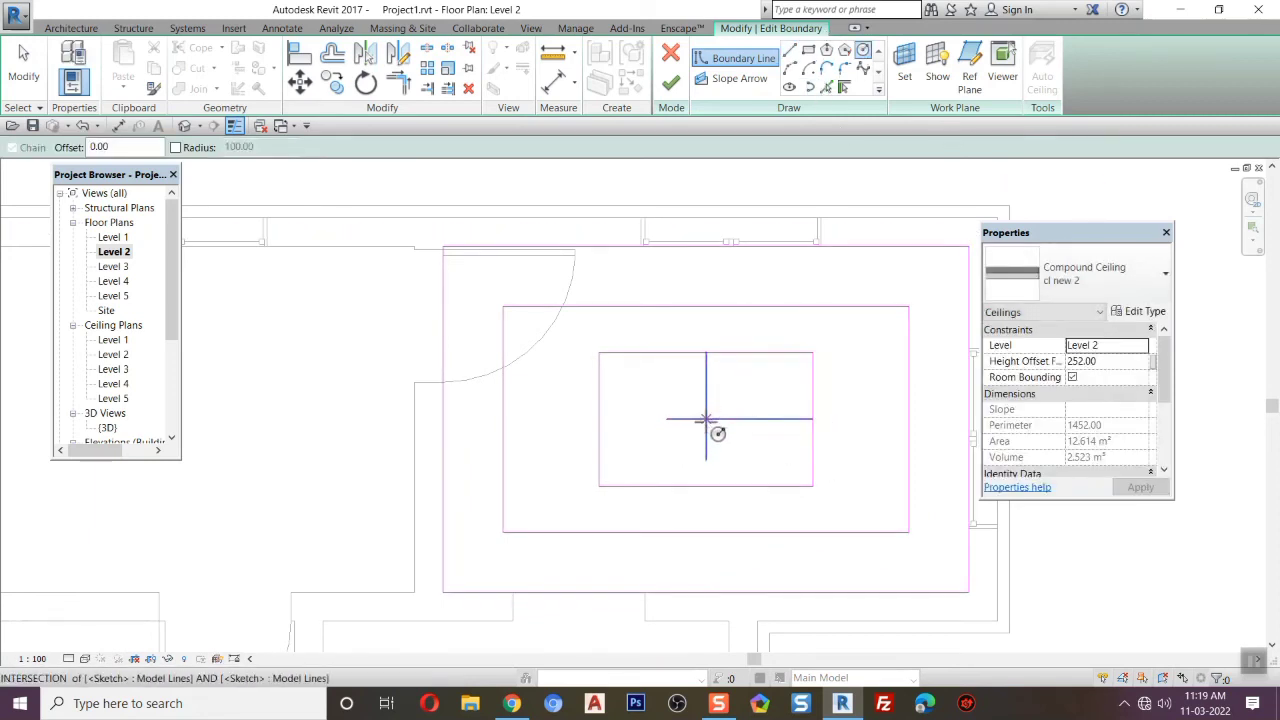
pyautogui.click(706, 418)
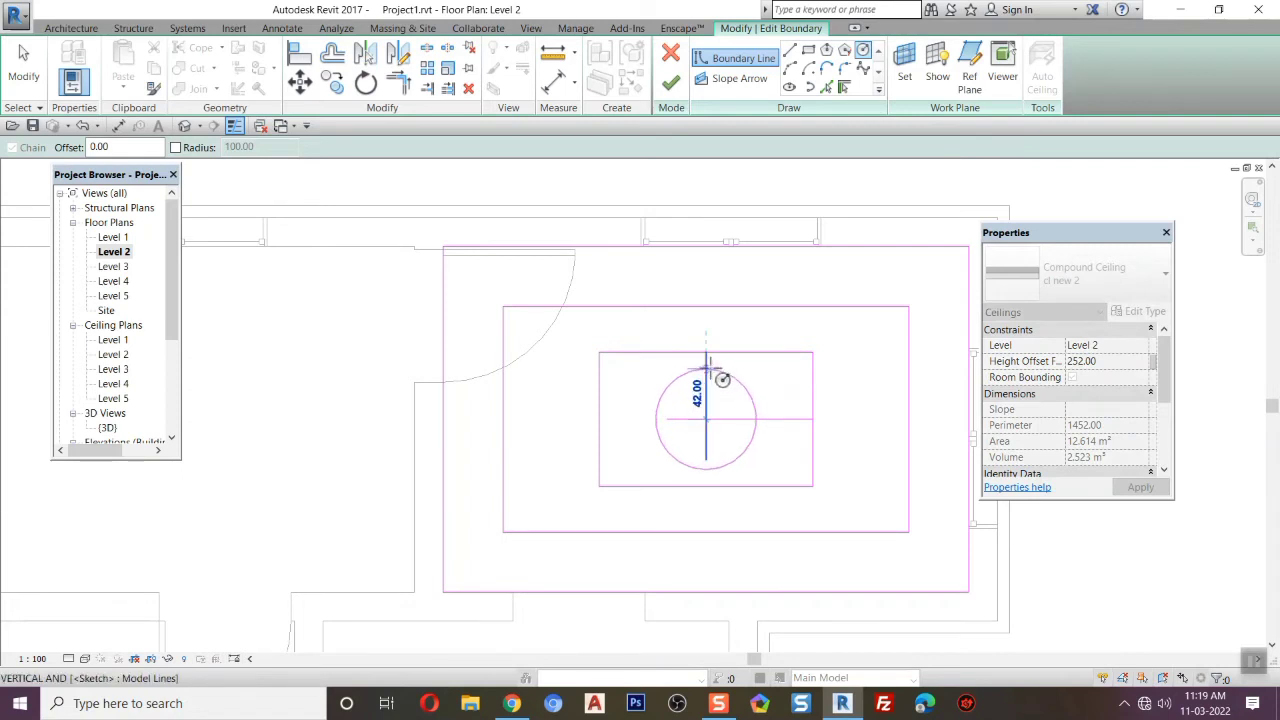
pyautogui.click(706, 370)
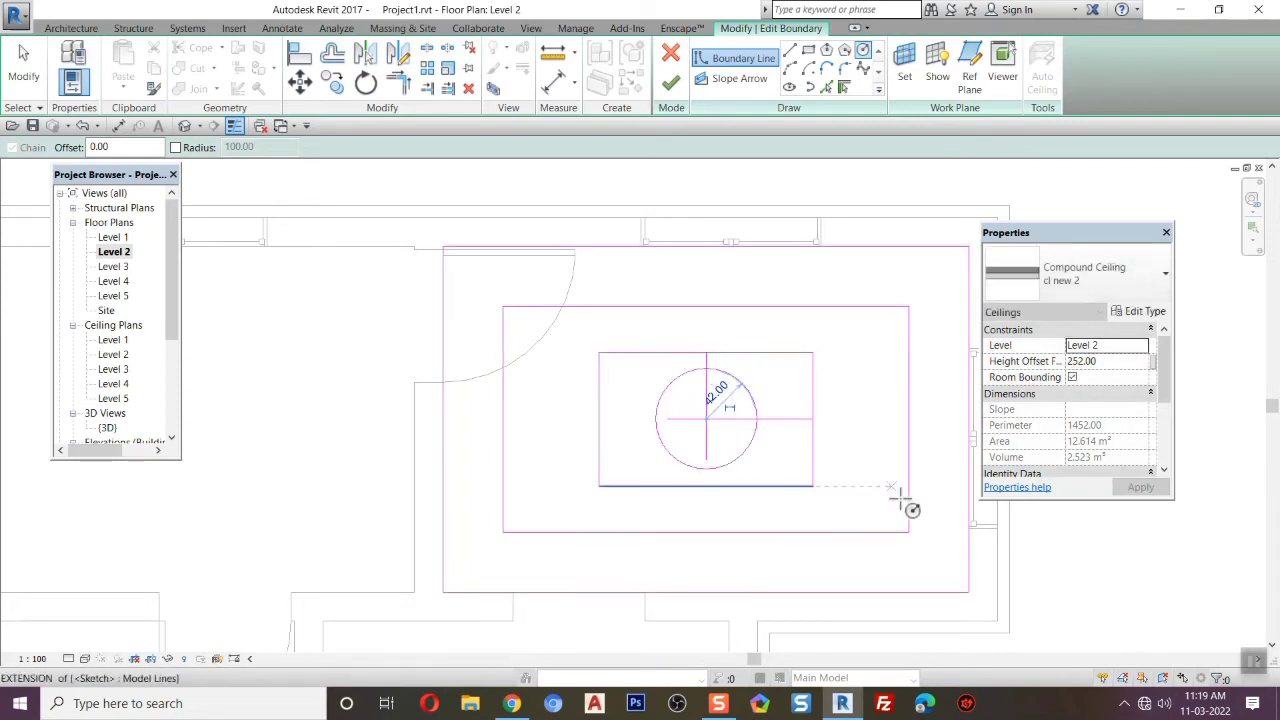
pyautogui.press('Escape')
pyautogui.press('Escape')
# Delete the horizontal and vertical helper lines inside the circle.
pyautogui.click(716, 420)
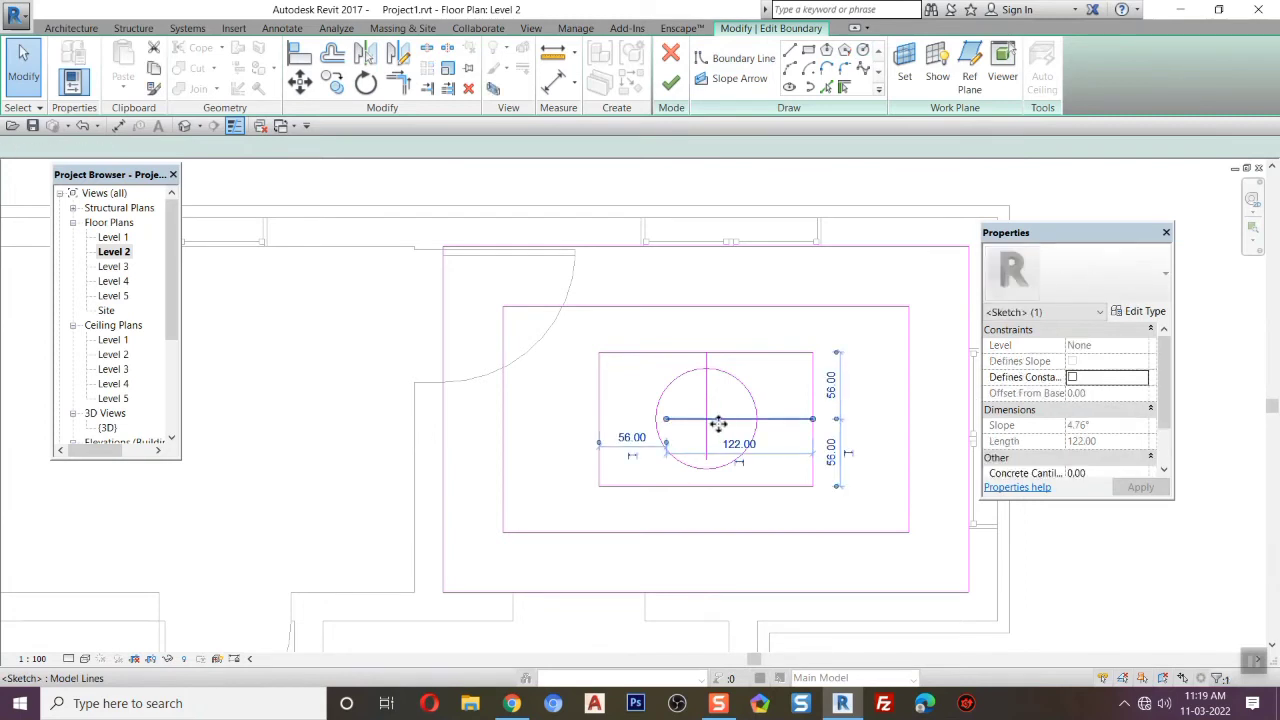
pyautogui.press('Delete')
pyautogui.click(708, 425)
pyautogui.press('Delete')
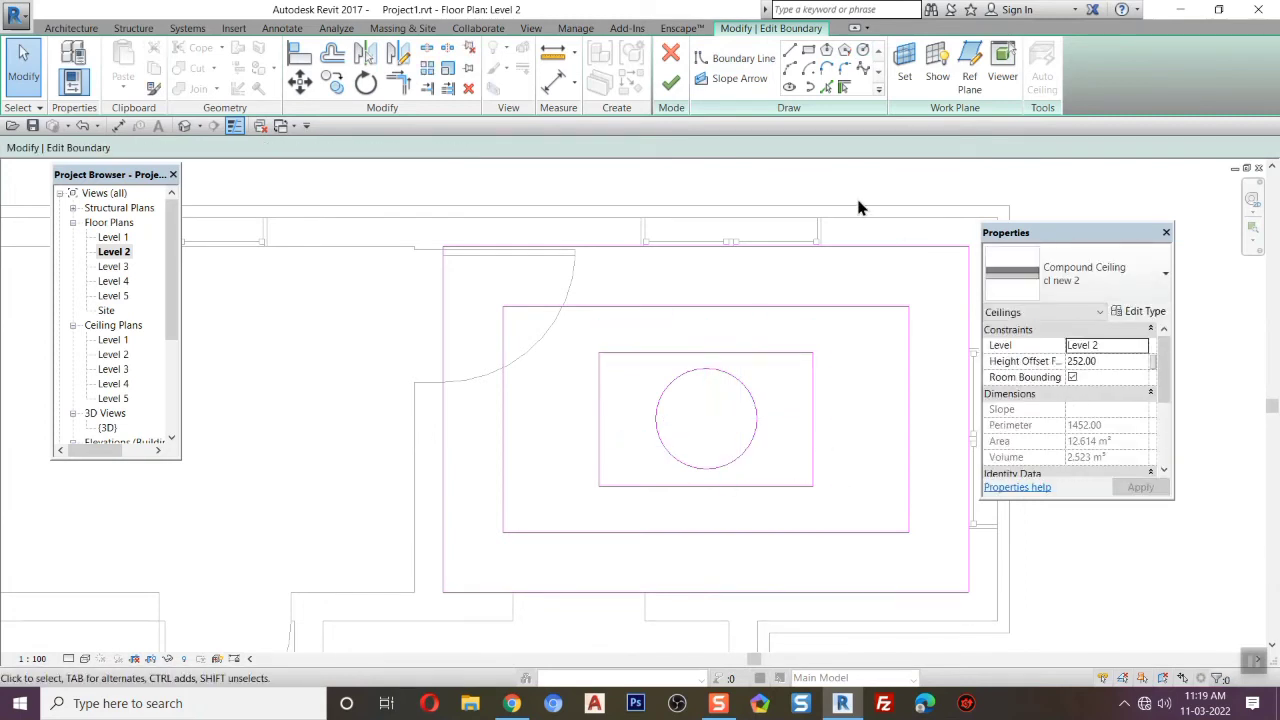
# Draw a diagonal line across the innermost rectangle from its upper-right corner to its lower-left corner.
pyautogui.click(789, 52)
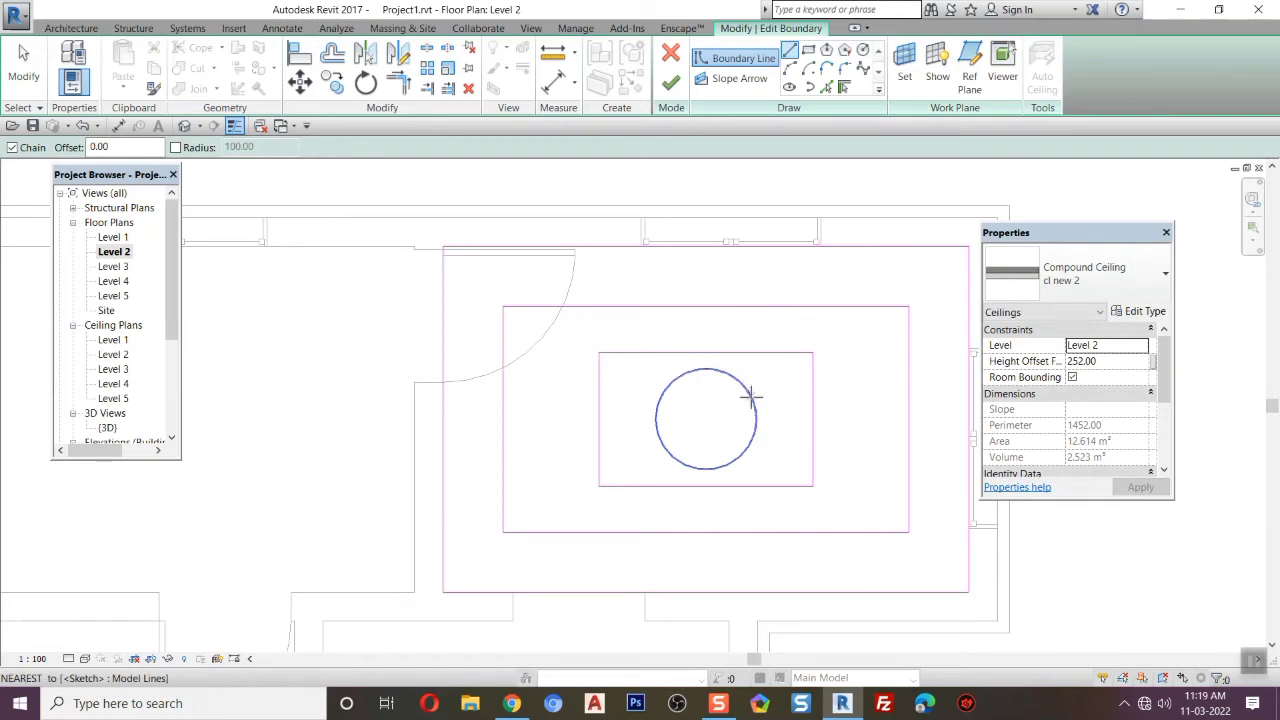
pyautogui.click(812, 352)
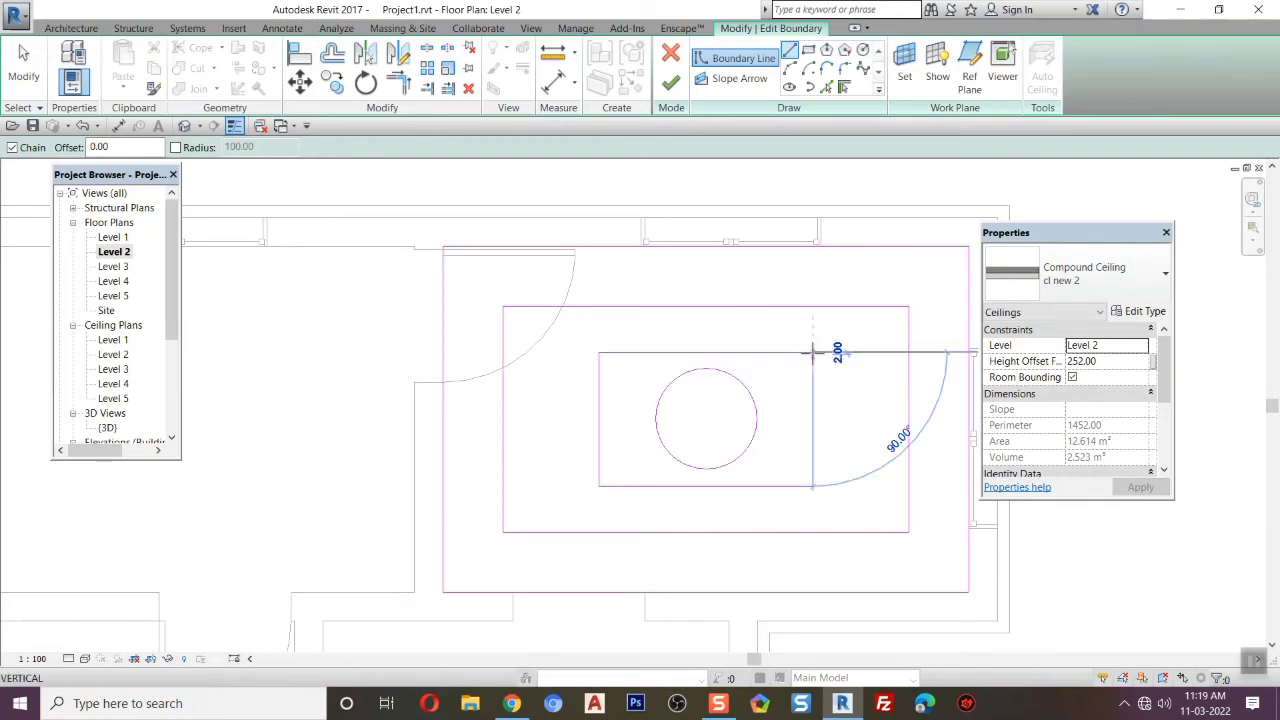
pyautogui.click(598, 487)
pyautogui.press('Escape')
pyautogui.scroll(3, 743, 420)
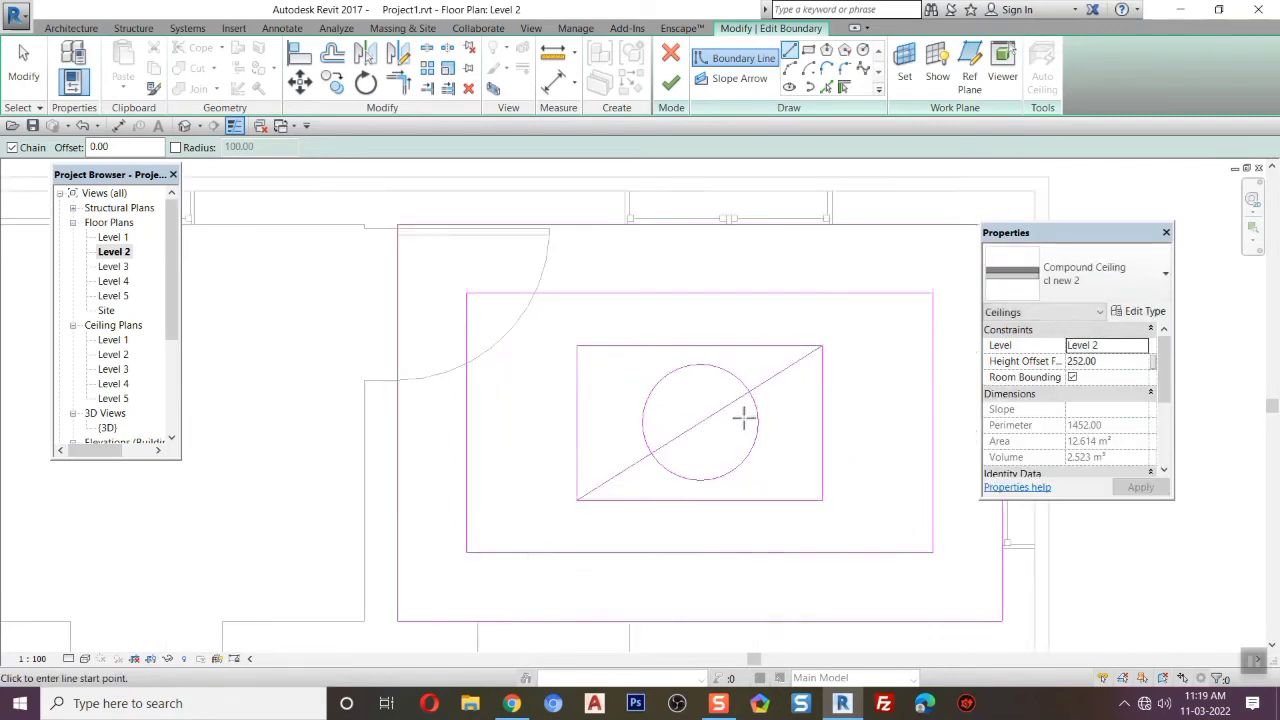
pyautogui.press('Escape')
# Create parallel copies of the diagonal line on both sides of it with the Pick Lines tool at an offset of 20.
pyautogui.click(790, 49)
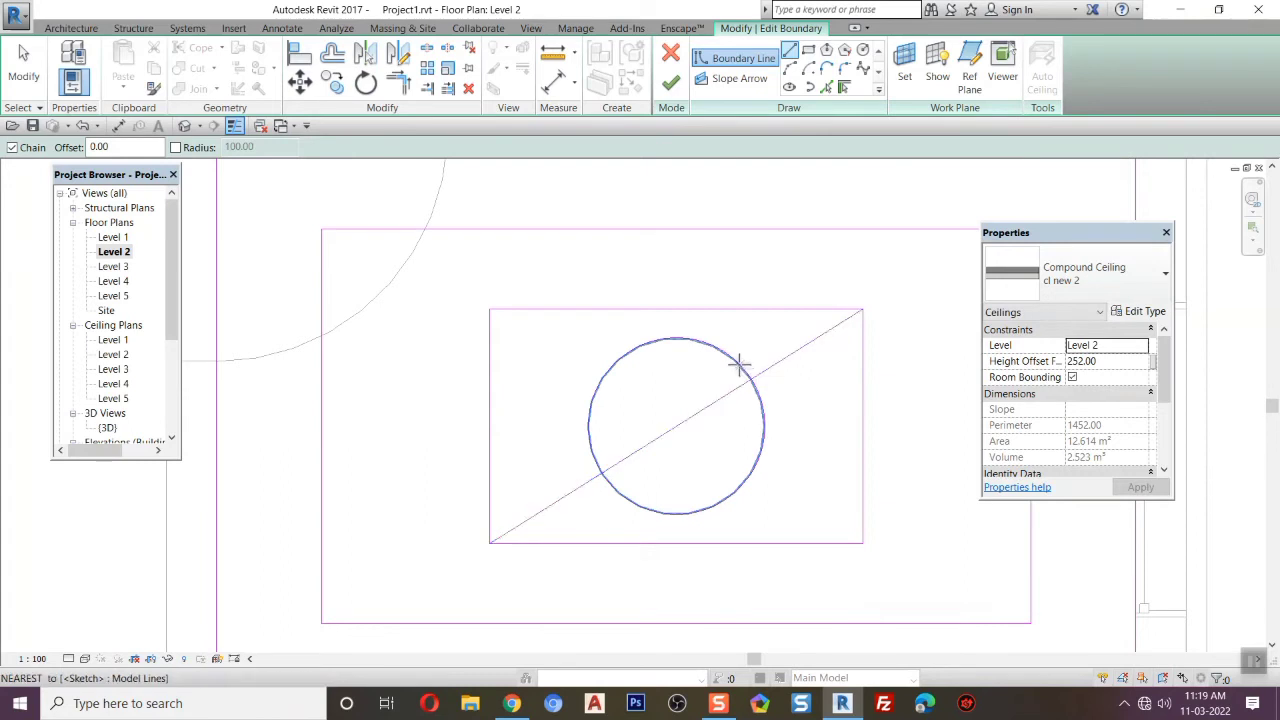
pyautogui.click(827, 87)
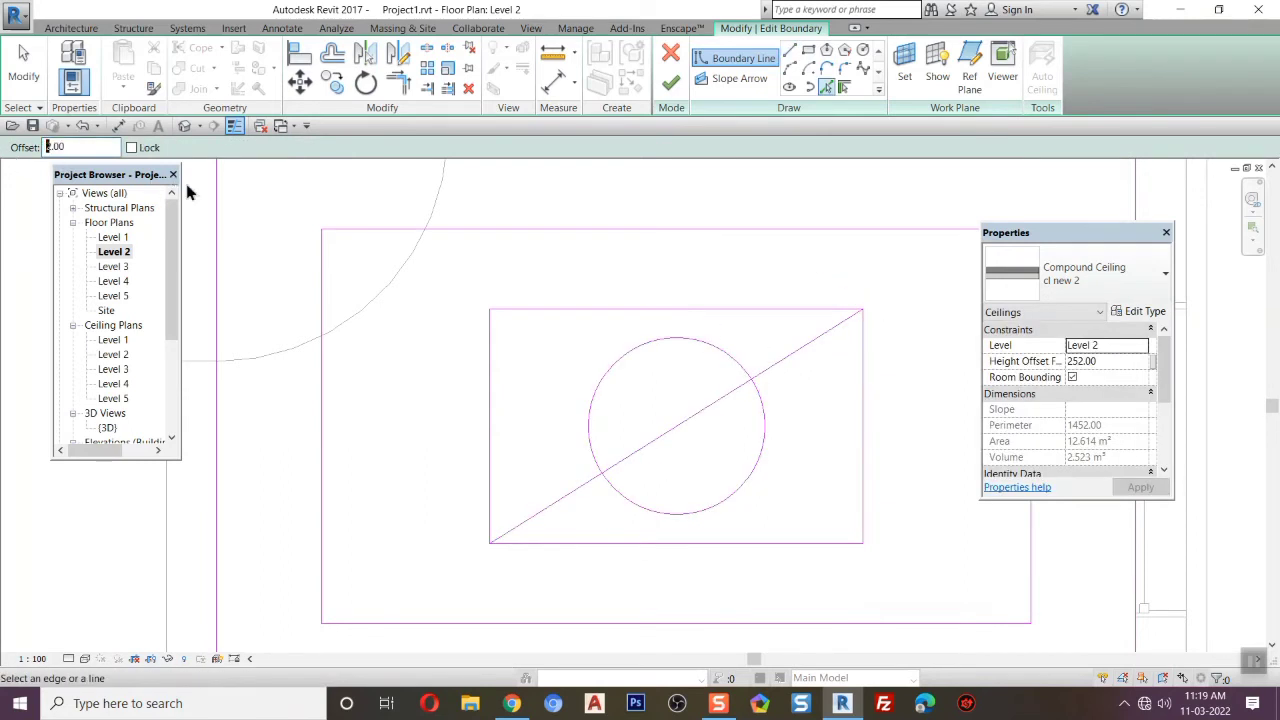
pyautogui.write('20')
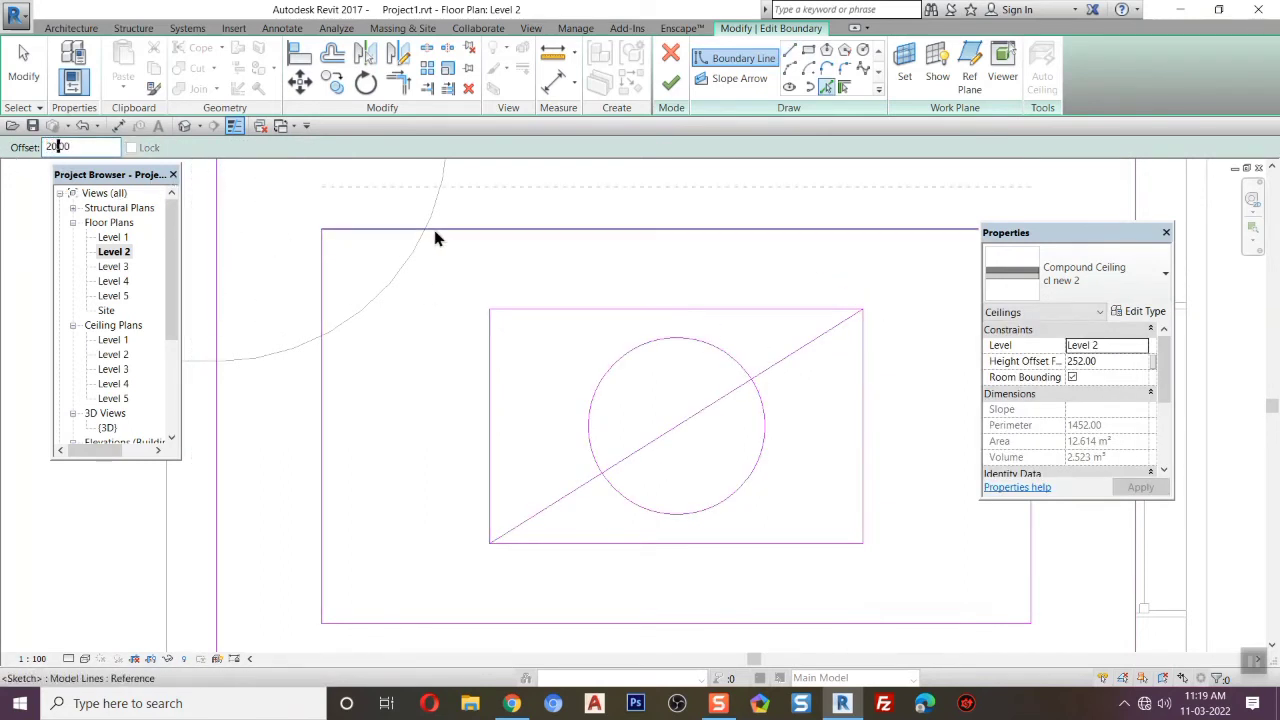
pyautogui.click(793, 359)
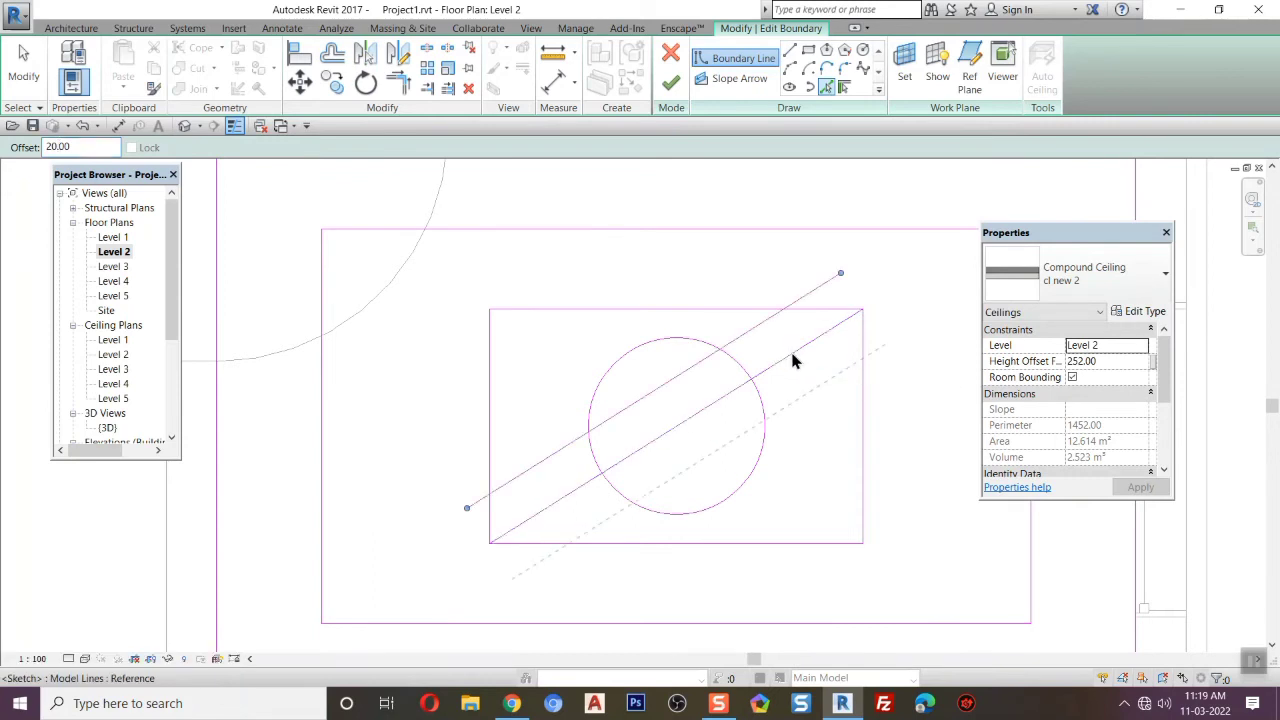
pyautogui.click(794, 362)
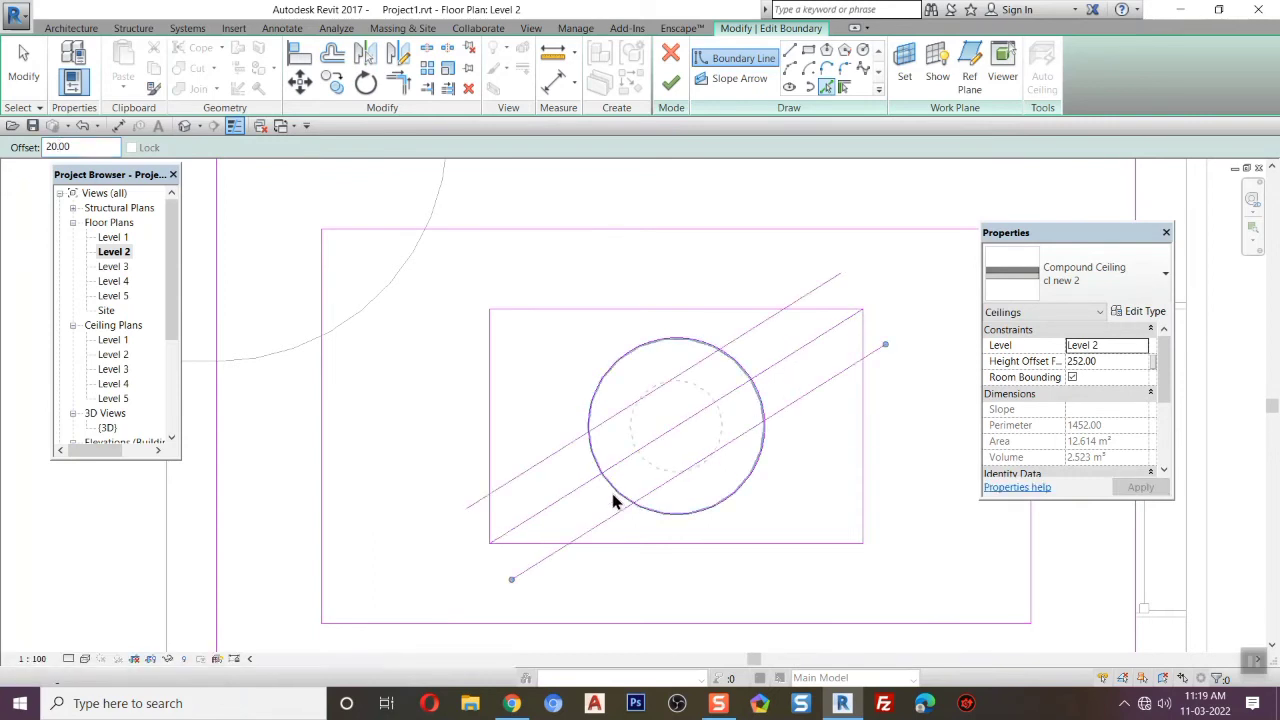
pyautogui.press('Escape')
pyautogui.press('Escape')
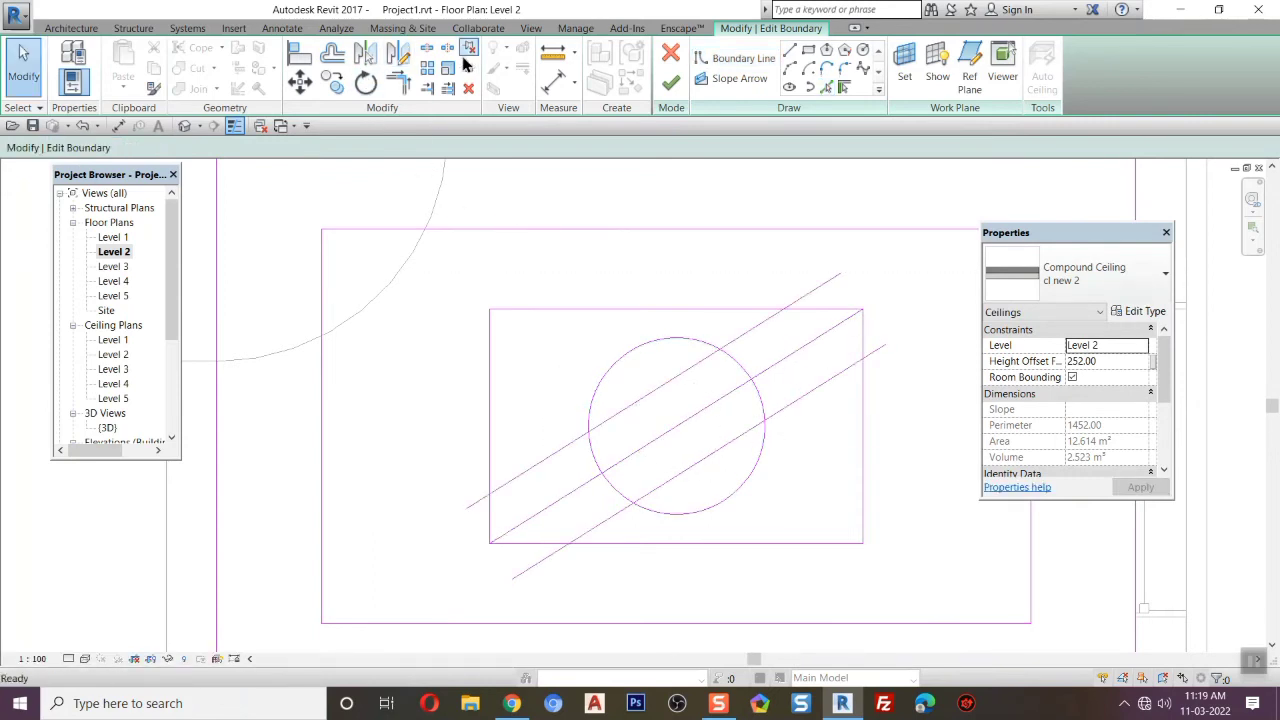
# Split both offset lines inside the circle and the circle near its crossings with the diagonal, and delete the middle diagonal line.
pyautogui.click(427, 49)
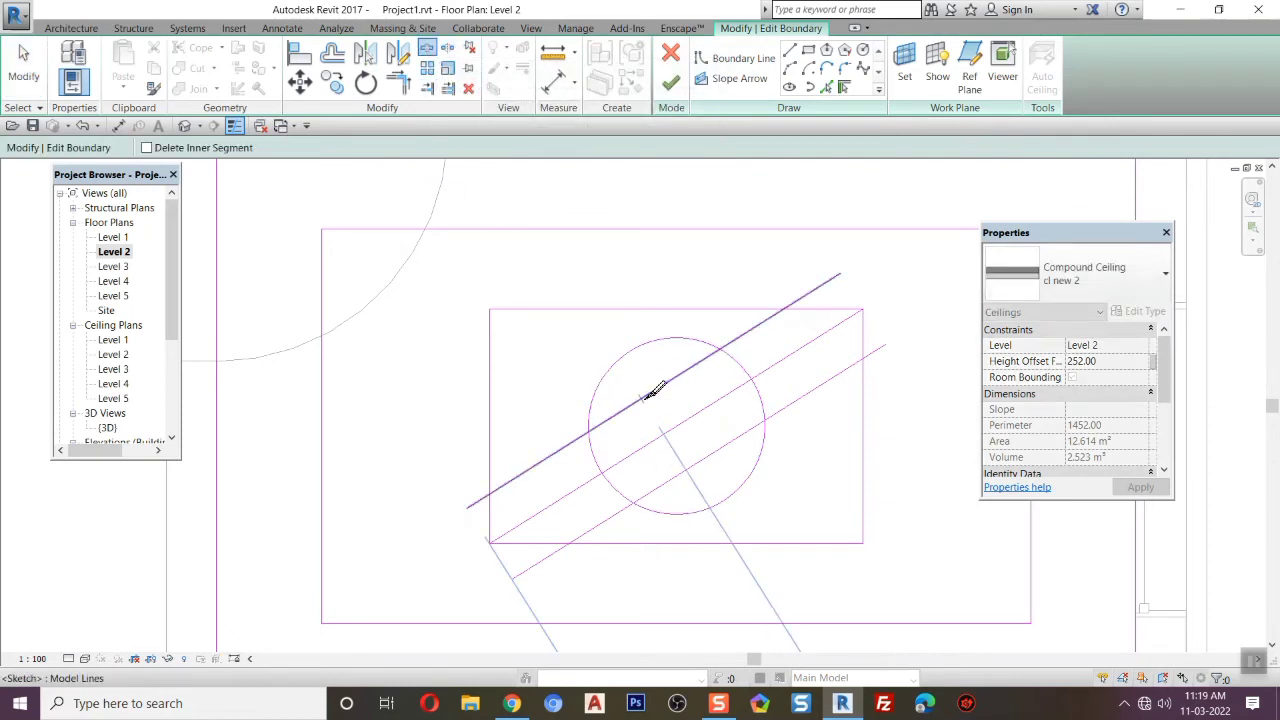
pyautogui.click(660, 386)
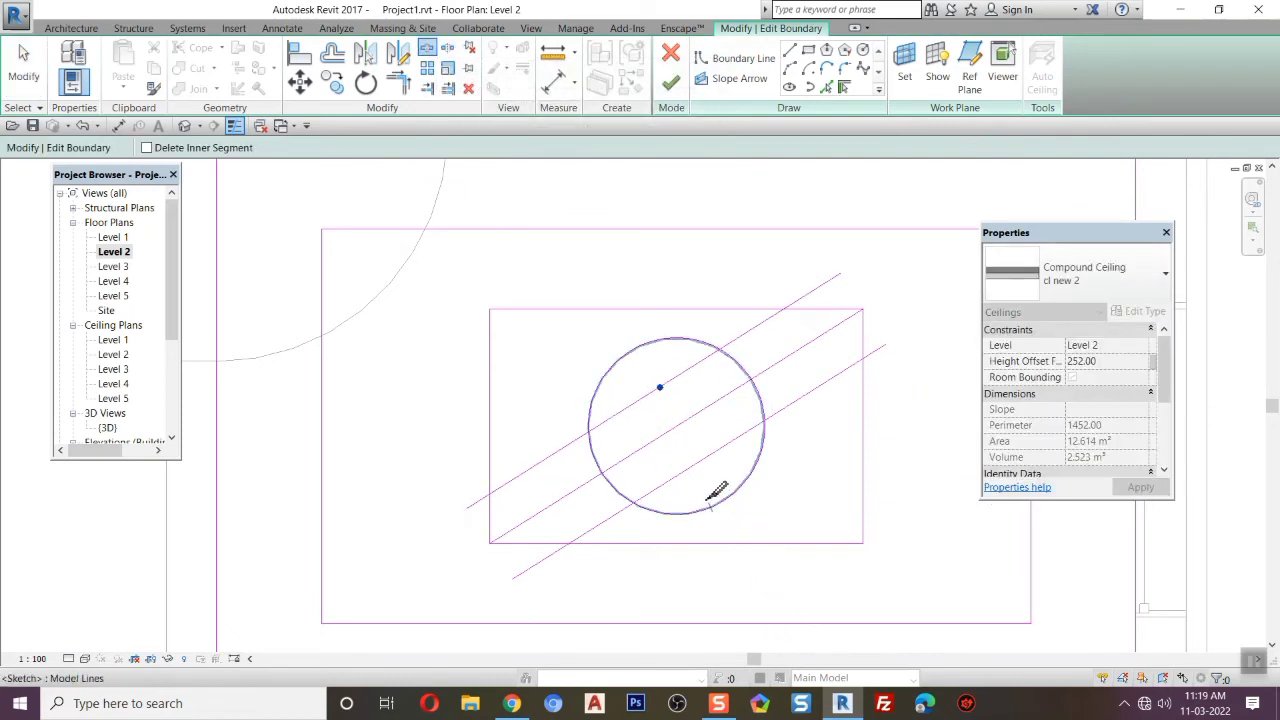
pyautogui.click(697, 463)
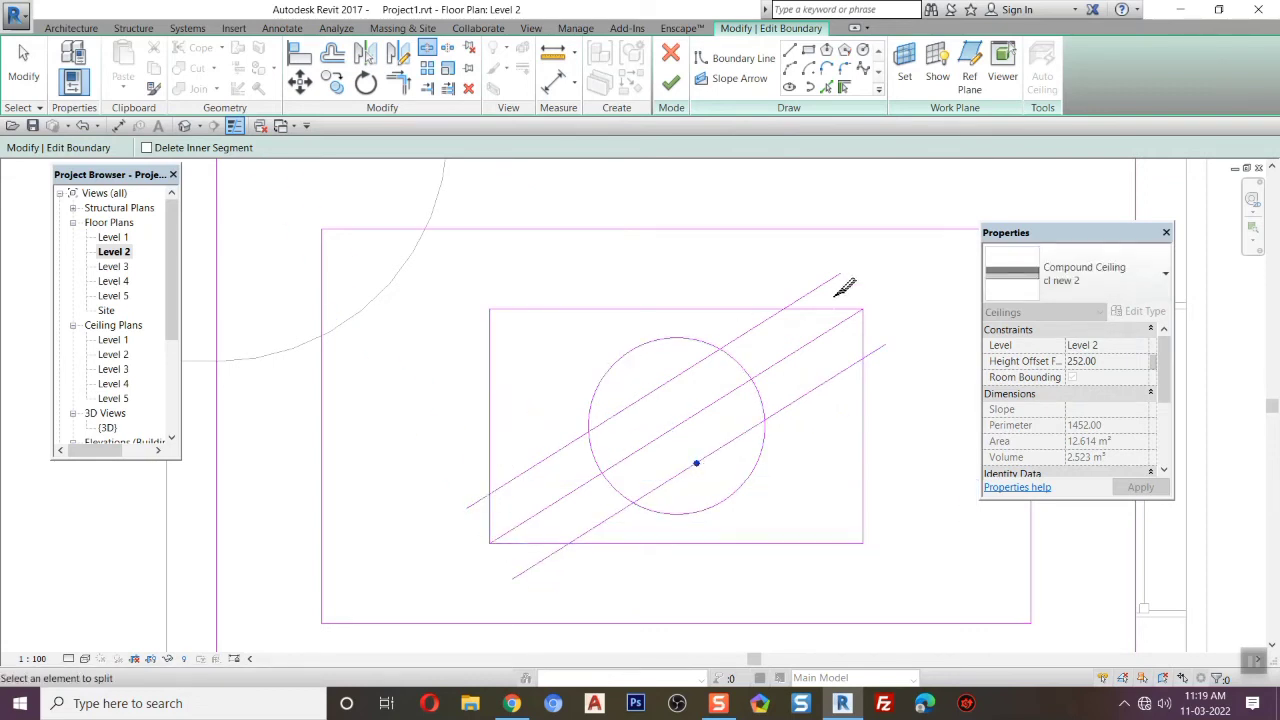
pyautogui.click(754, 386)
pyautogui.click(607, 481)
pyautogui.press('Escape')
pyautogui.click(680, 432)
pyautogui.press('Delete')
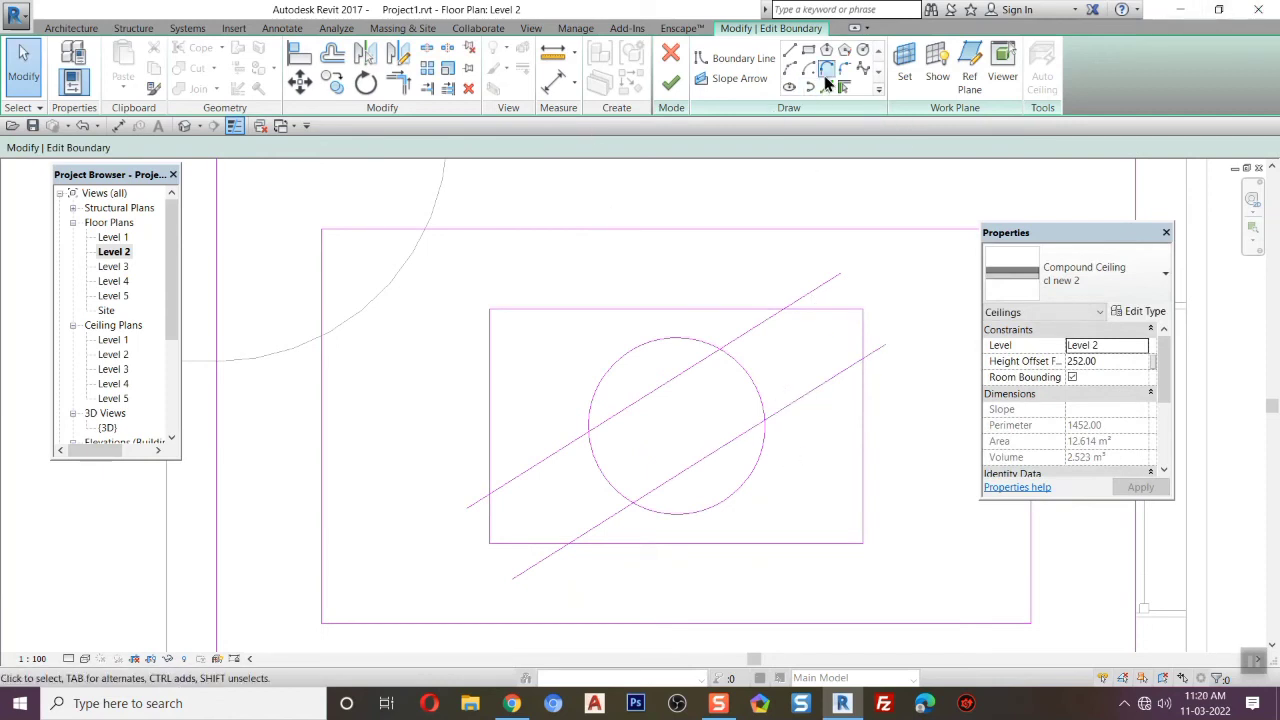
# Trim the circle and both diagonal offset lines at their crossings with Trim/Extend to Corner, keeping the outer line segments and two opposing arcs.
pyautogui.click(398, 83)
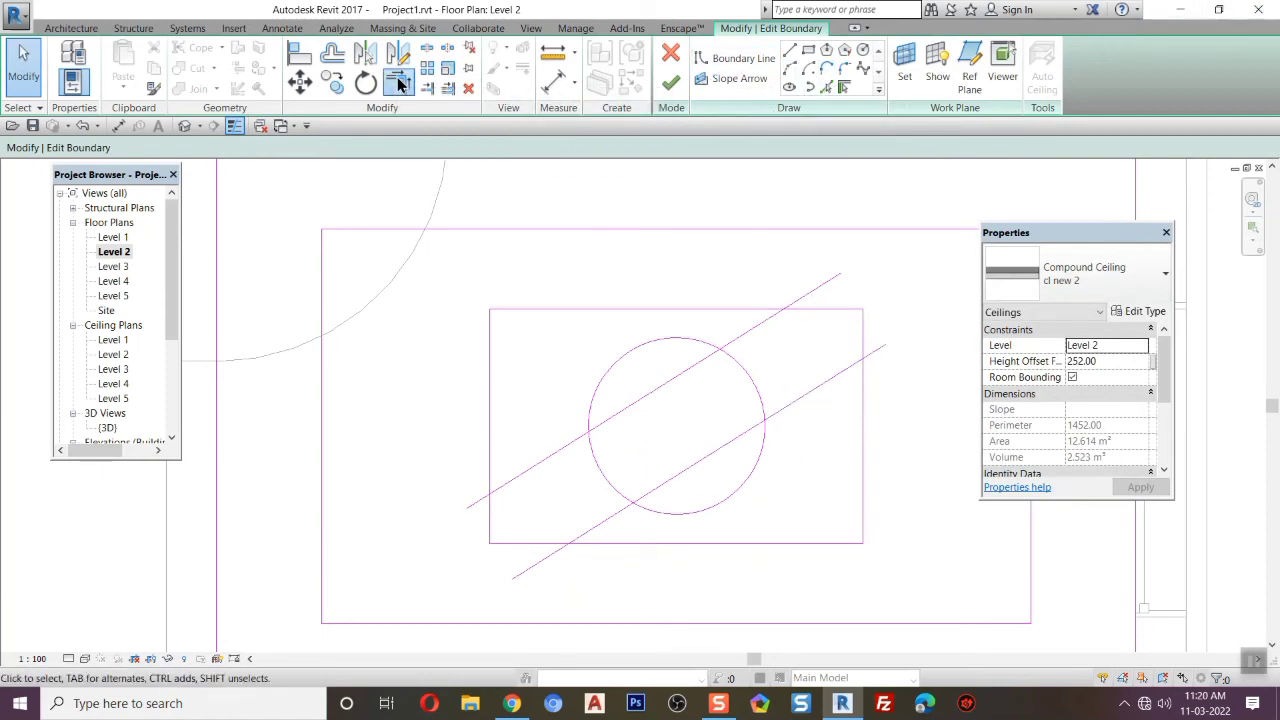
pyautogui.click(745, 352)
pyautogui.click(766, 445)
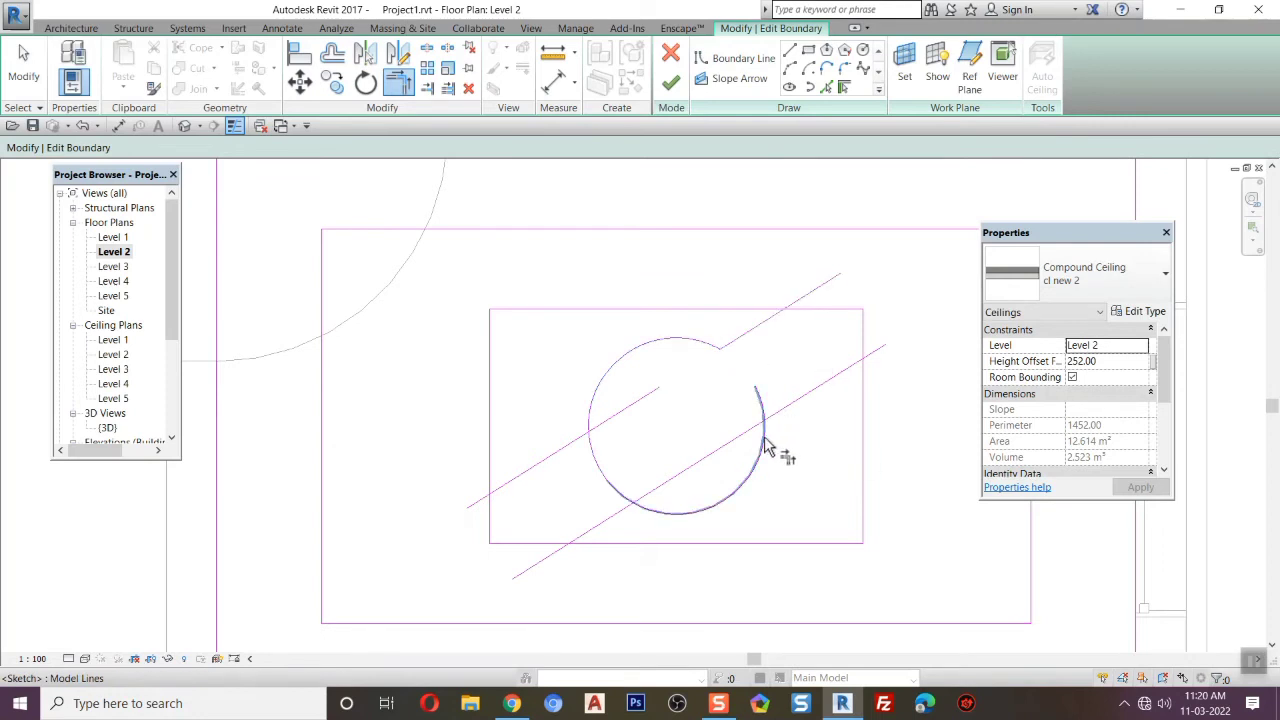
pyautogui.click(794, 402)
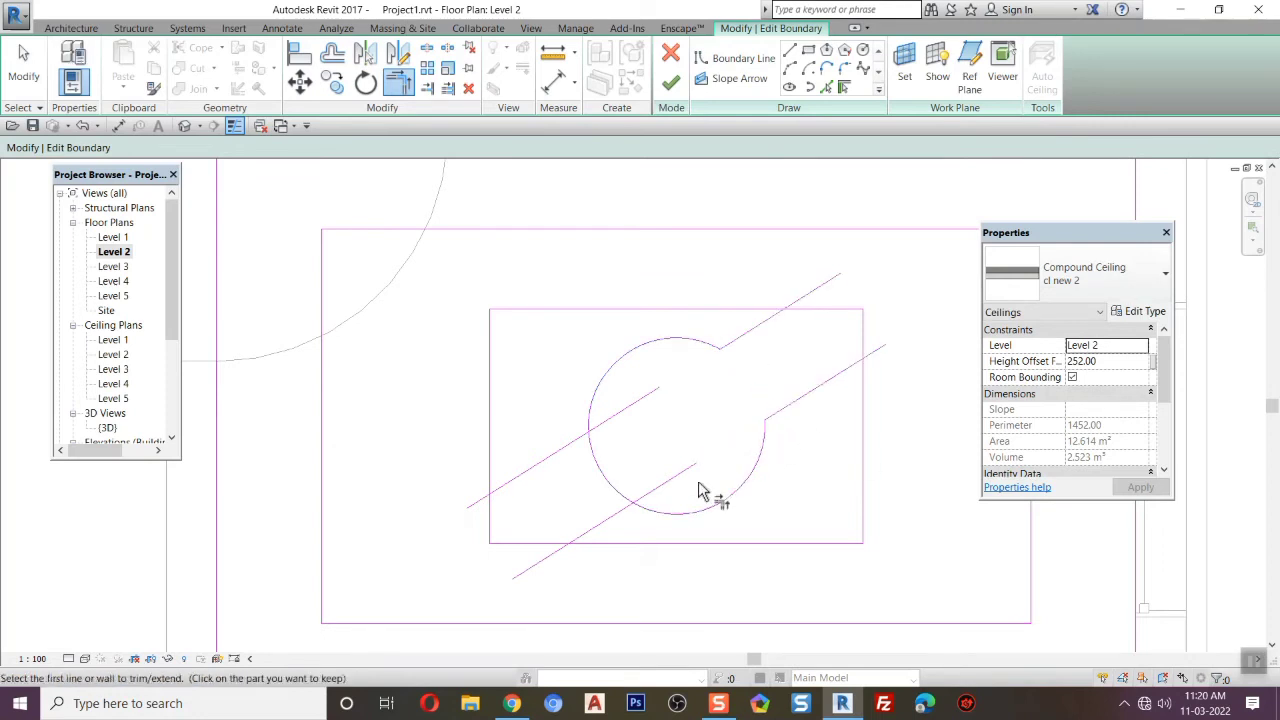
pyautogui.click(610, 530)
pyautogui.click(603, 482)
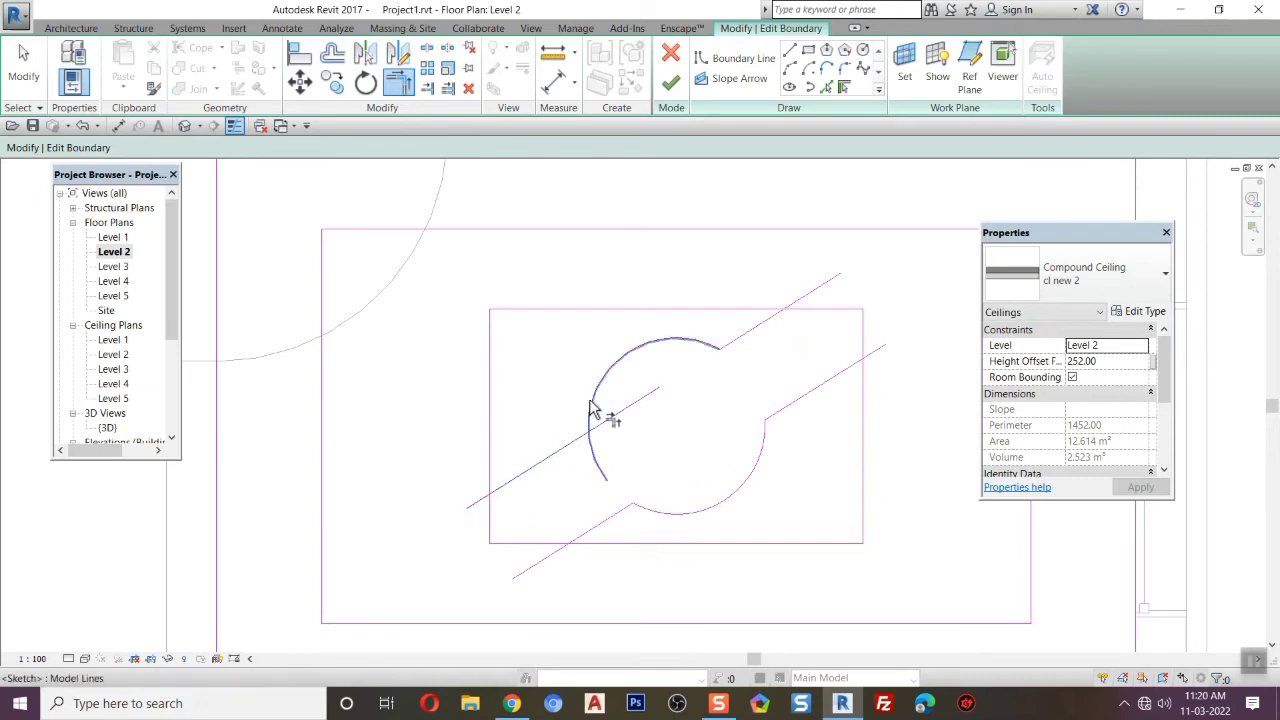
# Trim the diagonal line ends to the innermost rectangle's edges, forming two separate closed shapes with arc cut-outs.
pyautogui.click(491, 478)
pyautogui.click(505, 483)
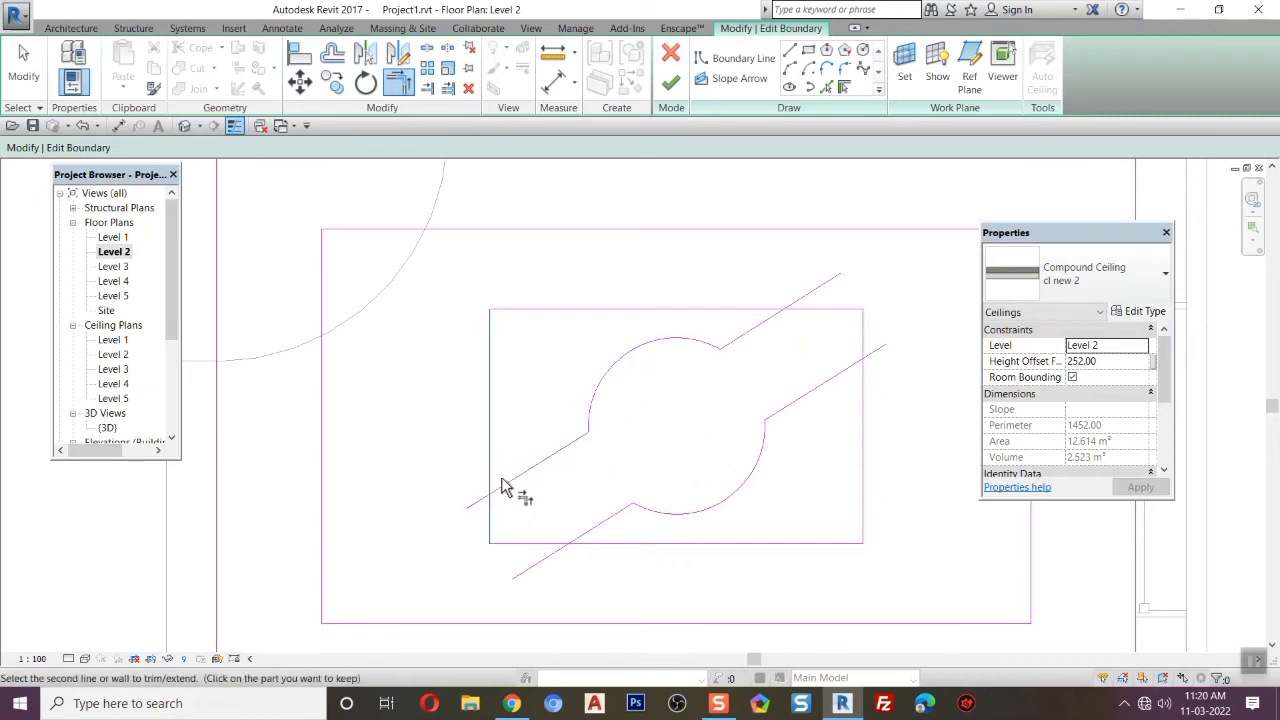
pyautogui.click(795, 302)
pyautogui.click(763, 311)
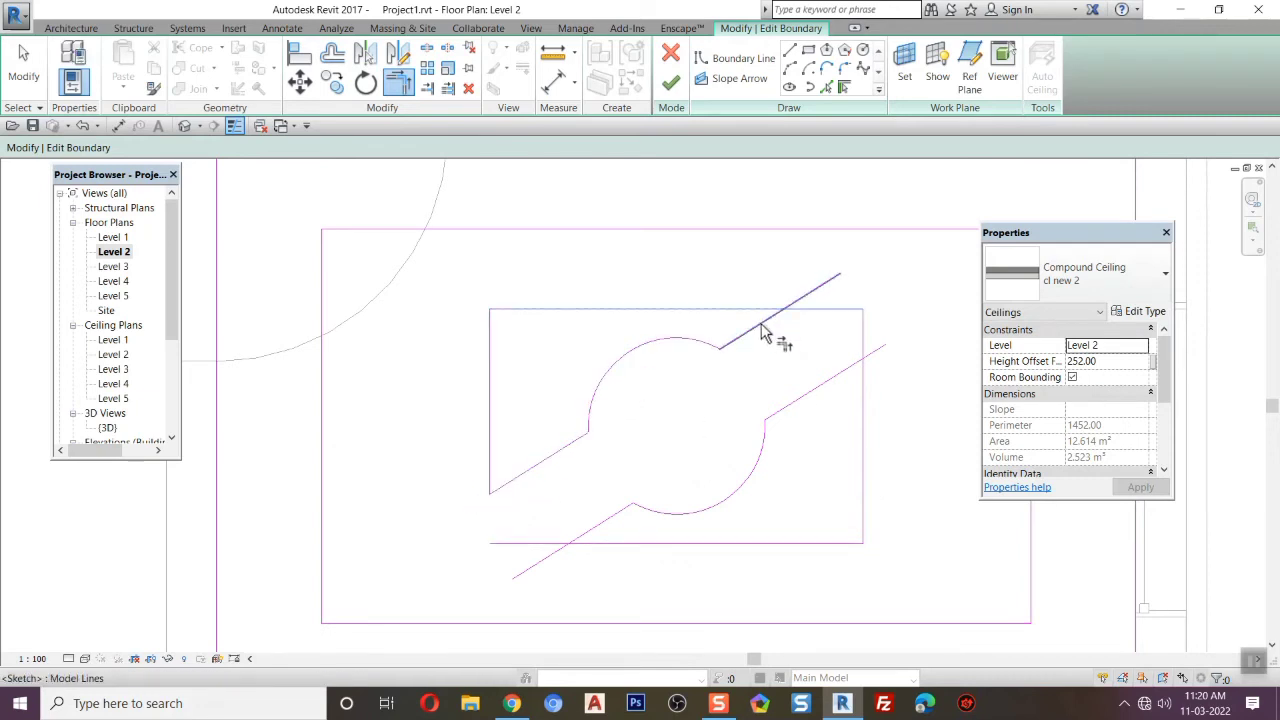
pyautogui.click(812, 397)
pyautogui.click(864, 430)
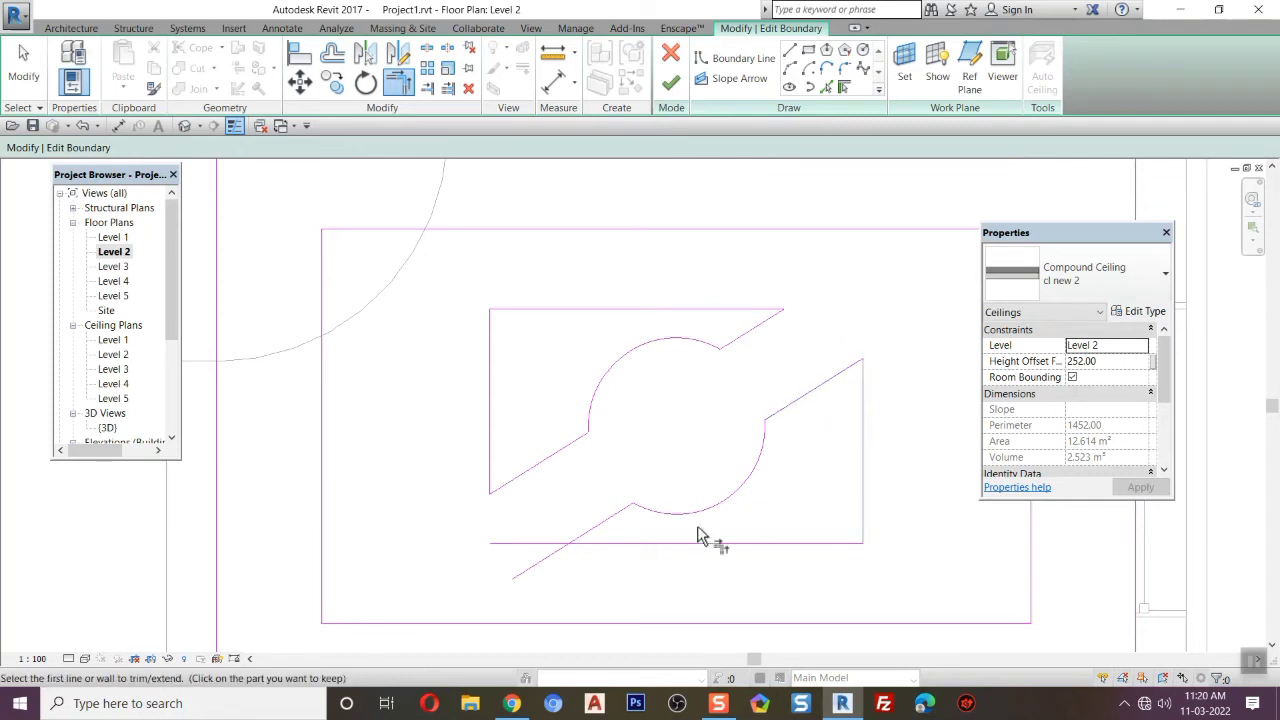
pyautogui.click(588, 535)
pyautogui.click(607, 545)
# Finish the boundary edit of the cl new 2 ceiling.
pyautogui.scroll(-2, 774, 574)
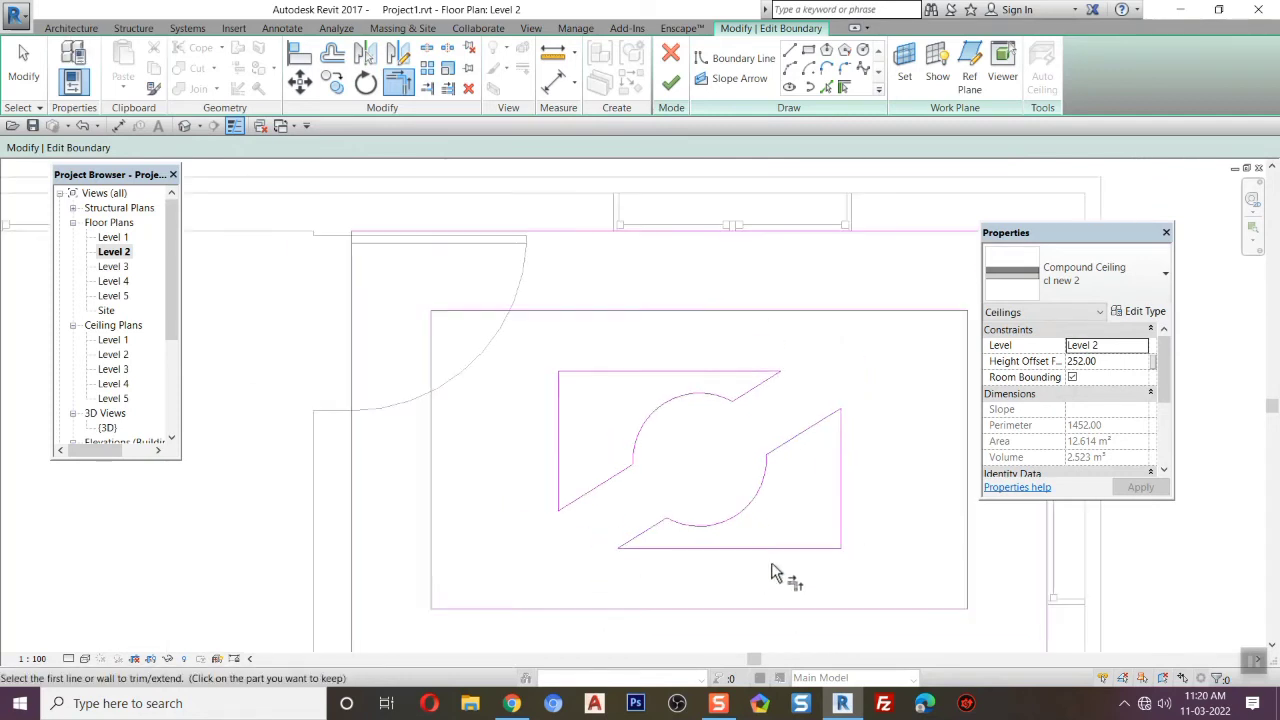
pyautogui.moveTo(880, 557); pyautogui.dragTo(837, 547, button='middle')
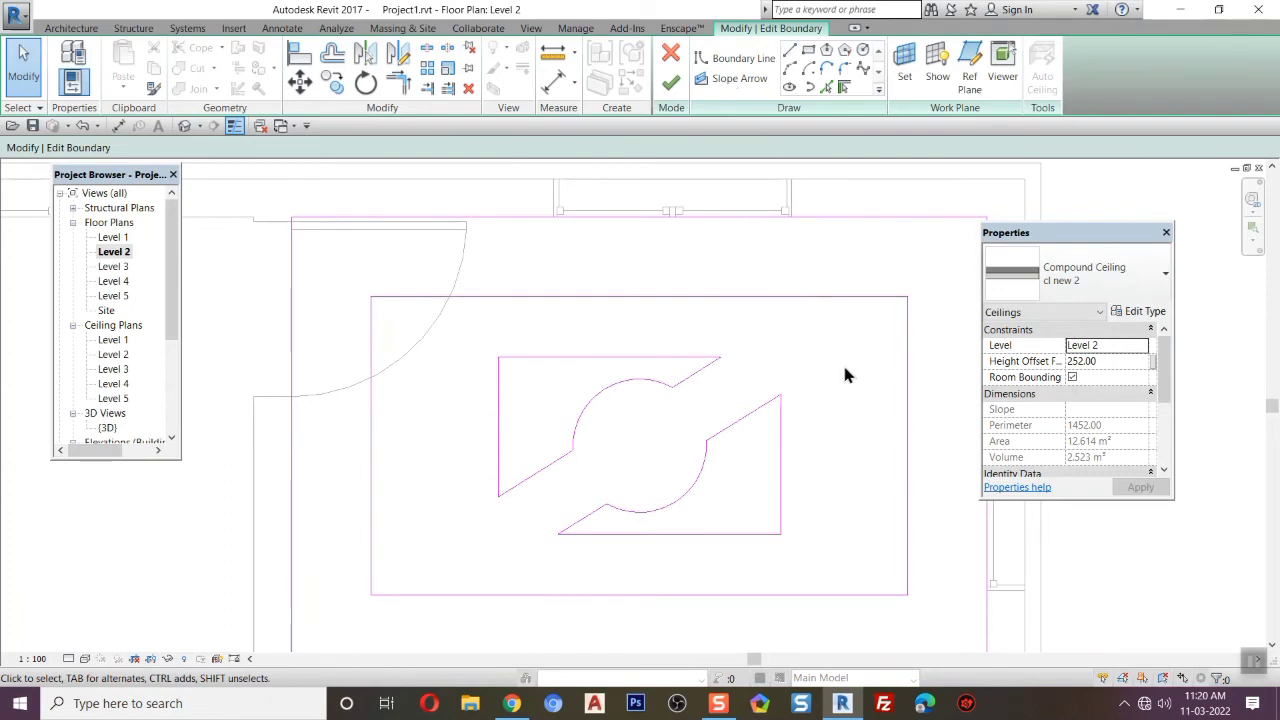
pyautogui.scroll(-2, 877, 480)
pyautogui.moveTo(931, 512); pyautogui.dragTo(801, 478, button='middle')
pyautogui.scroll(1, 295, 440)
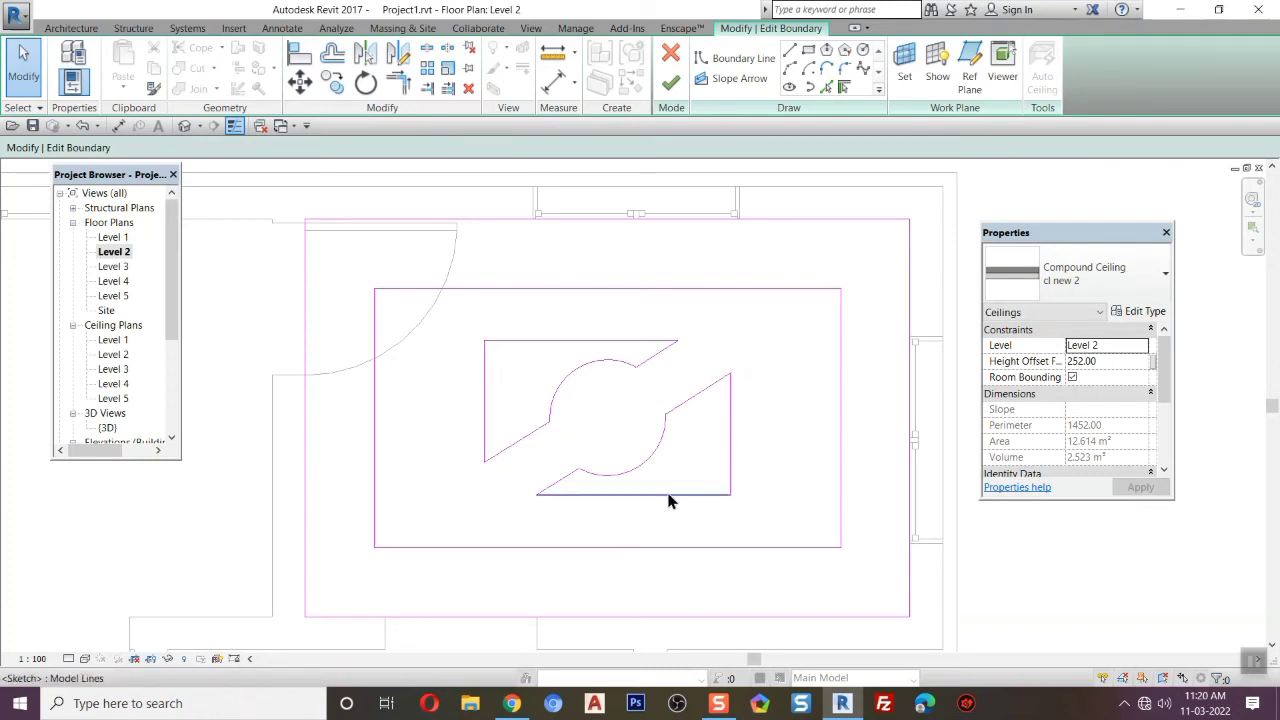
pyautogui.click(671, 83)
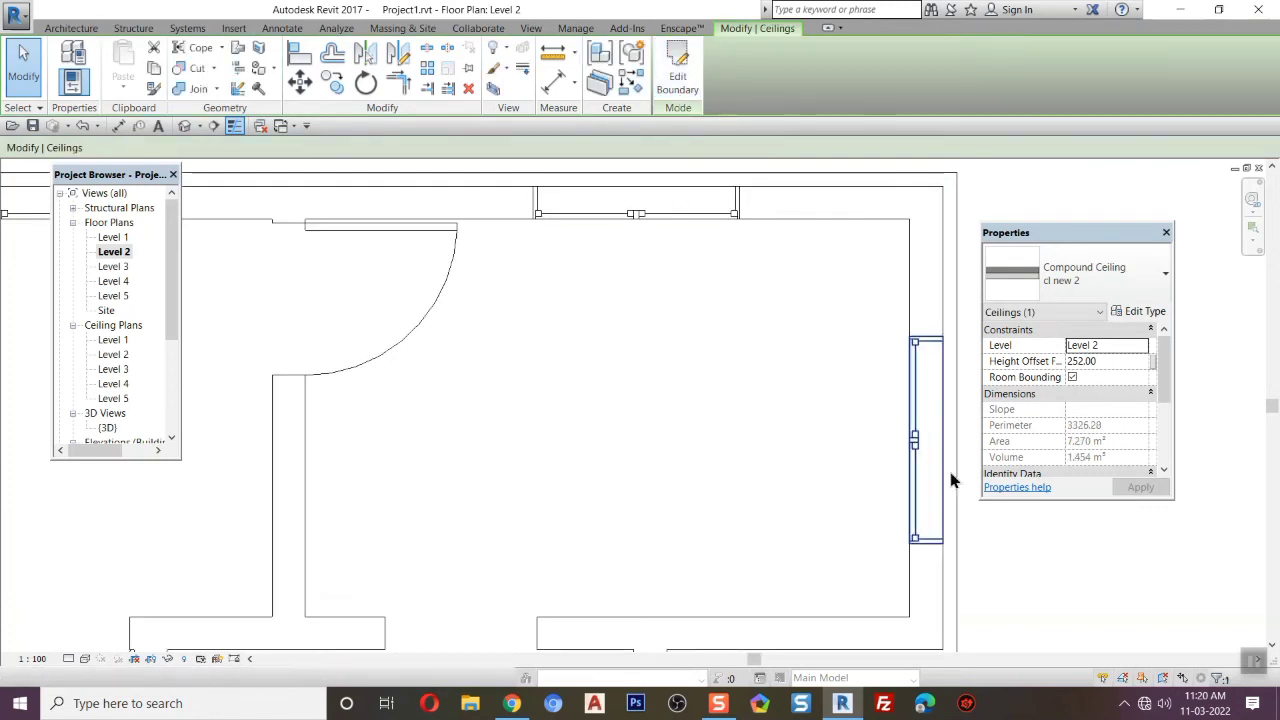
# Open the 3D view and examine the cl new 2 ceiling's motif from below.
pyautogui.doubleClick(107, 428)
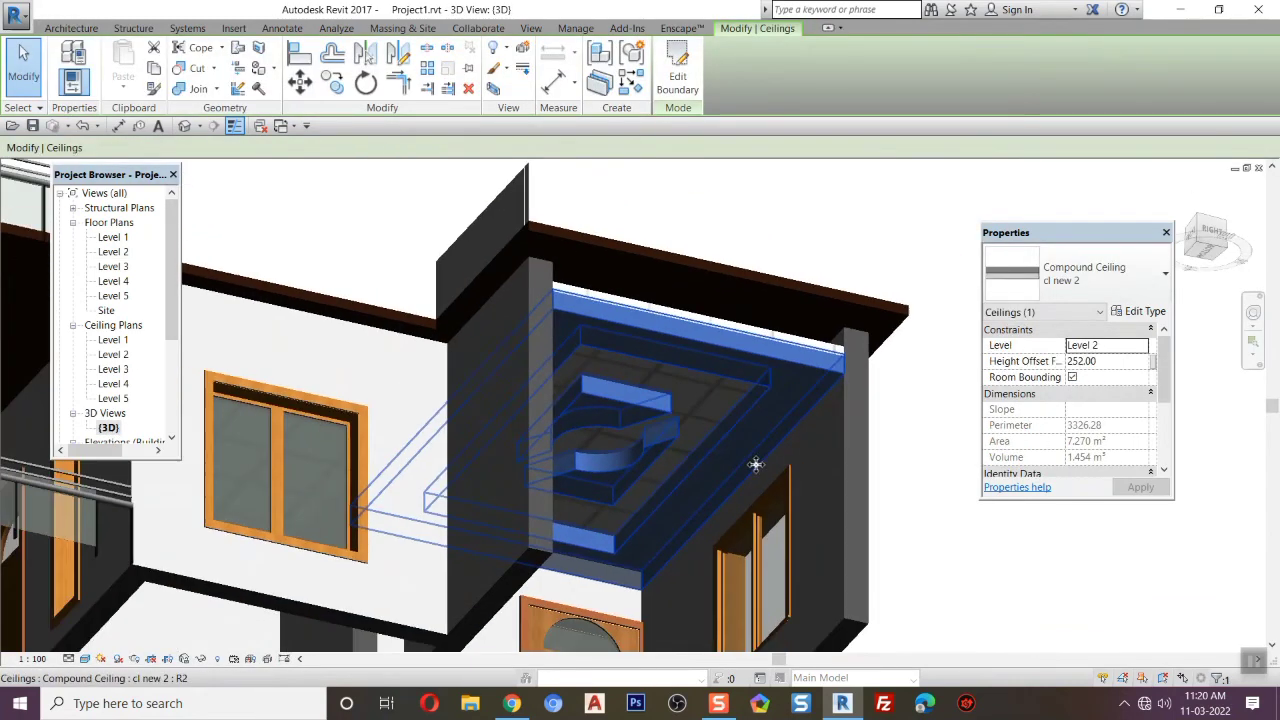
pyautogui.keyDown('shift'); pyautogui.moveTo(755, 464); pyautogui.dragTo(858, 566, button='middle'); pyautogui.keyUp('shift')
pyautogui.scroll(4, 666, 451)
pyautogui.keyDown('shift'); pyautogui.moveTo(727, 521); pyautogui.dragTo(770, 565, button='middle'); pyautogui.keyUp('shift')
pyautogui.moveTo(771, 553); pyautogui.dragTo(782, 407, button='middle')
pyautogui.scroll(2, 699, 440)
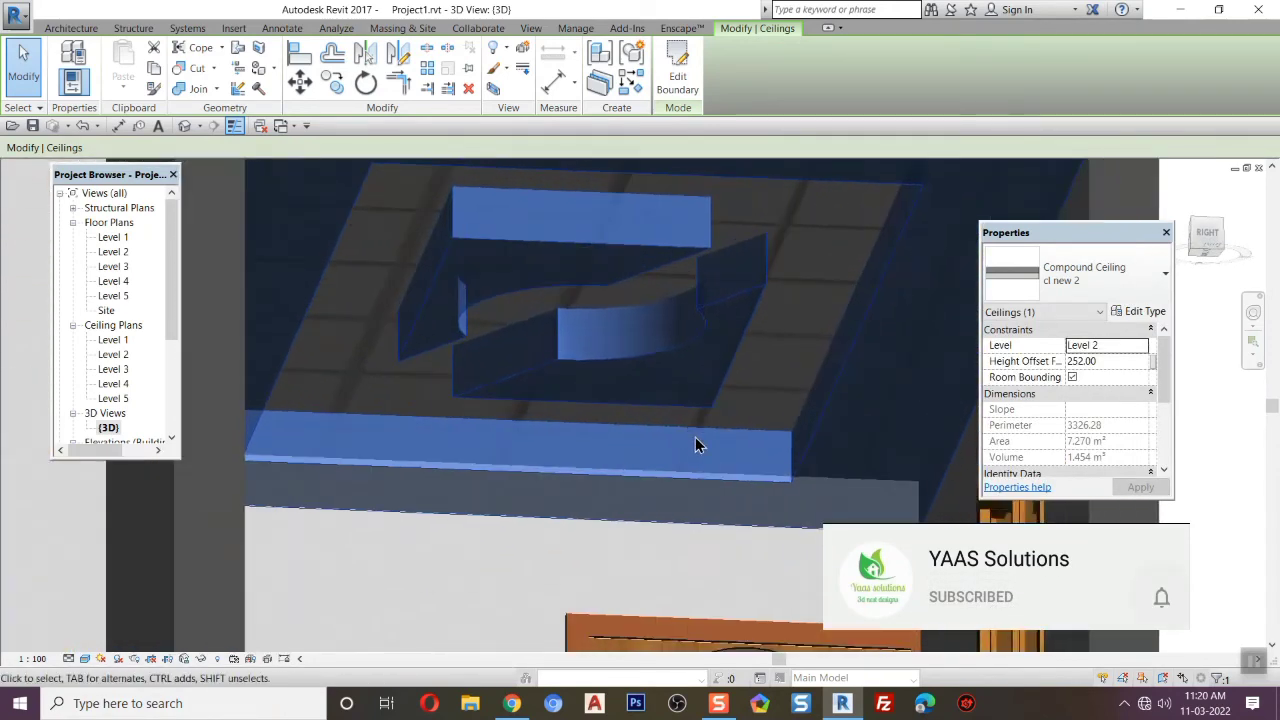
pyautogui.scroll(-2, 698, 445)
pyautogui.press('Escape')
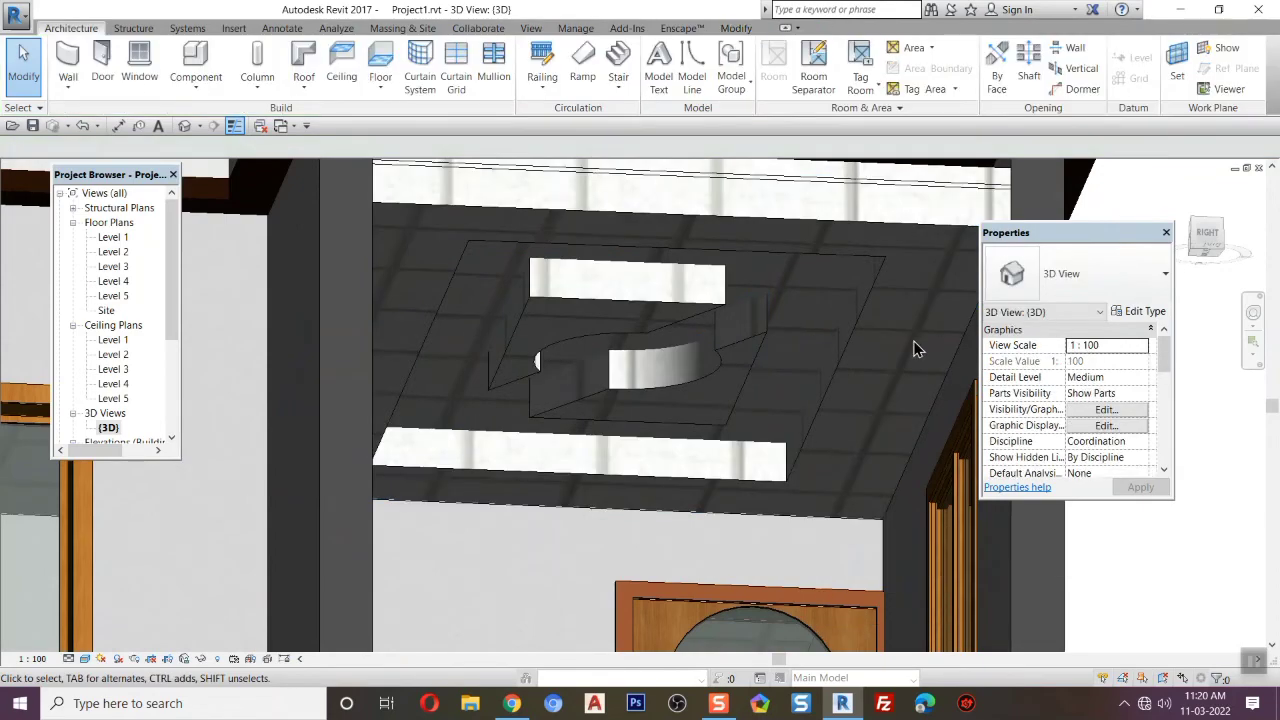
# Change the material of the Finish 2 layer in the cl new 2 ceiling type to Cherry and clear the selection.
pyautogui.click(669, 306)
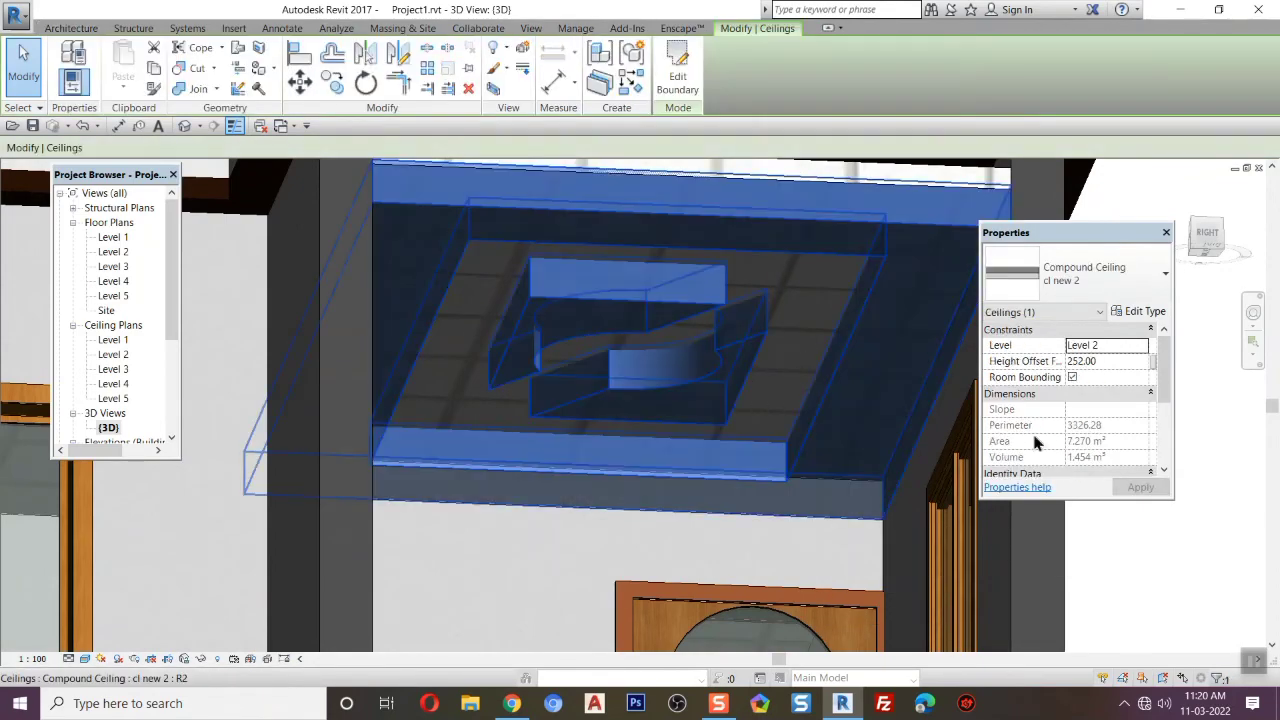
pyautogui.click(1140, 311)
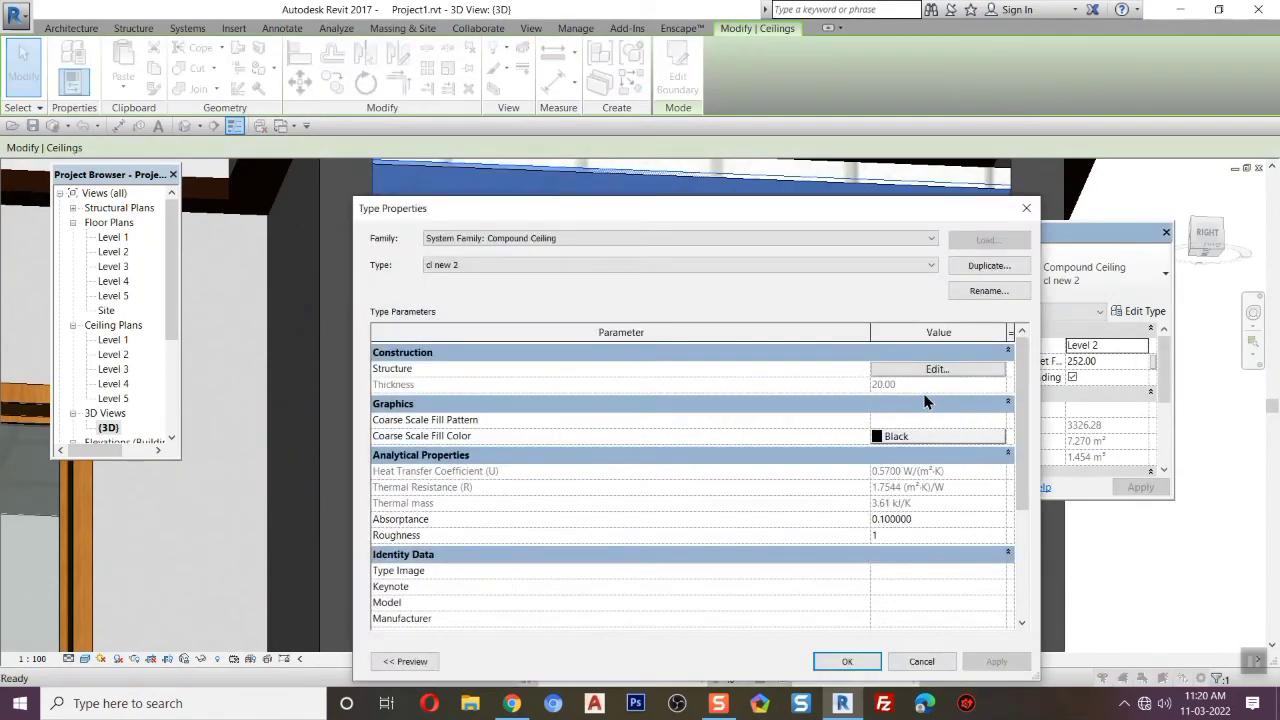
pyautogui.click(938, 369)
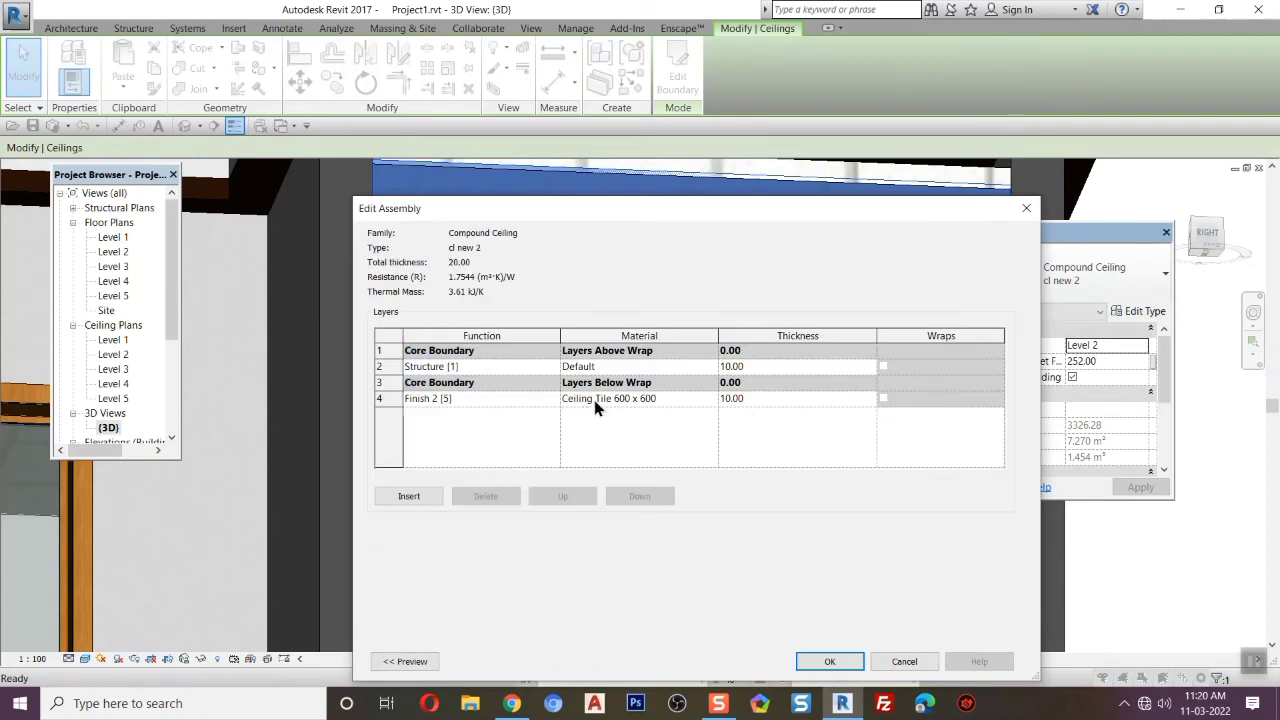
pyautogui.click(647, 397)
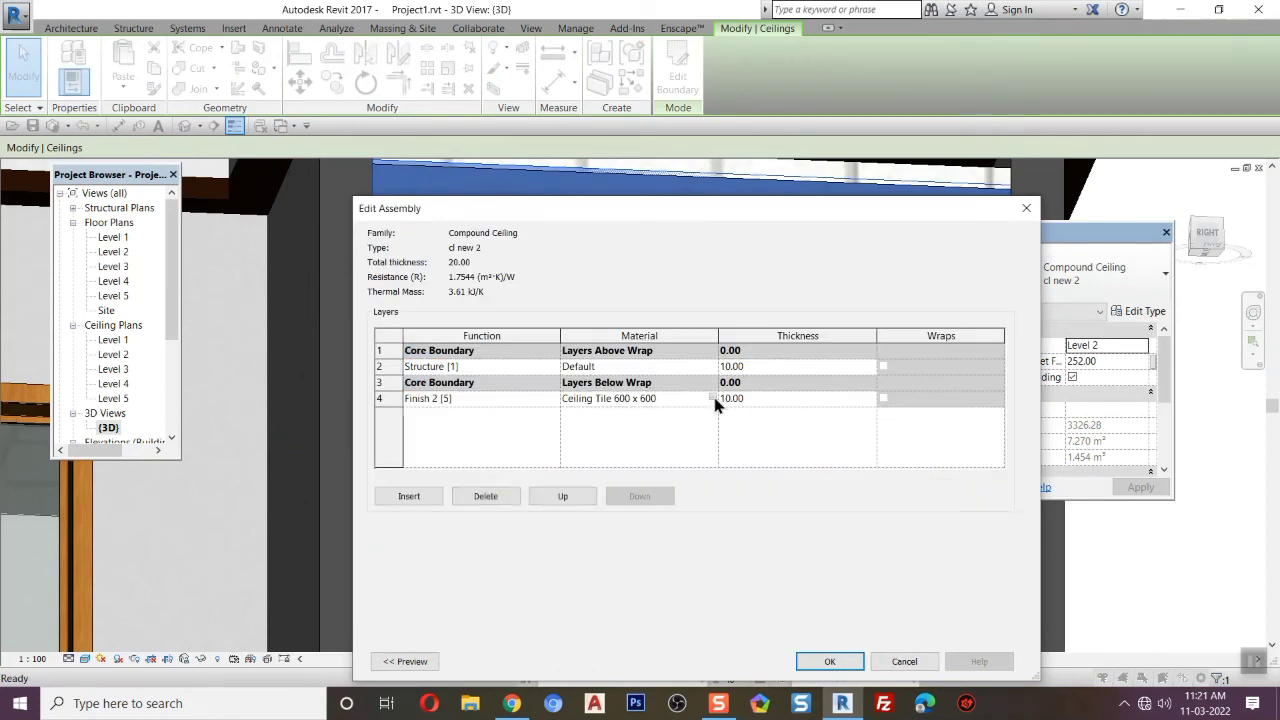
pyautogui.click(712, 397)
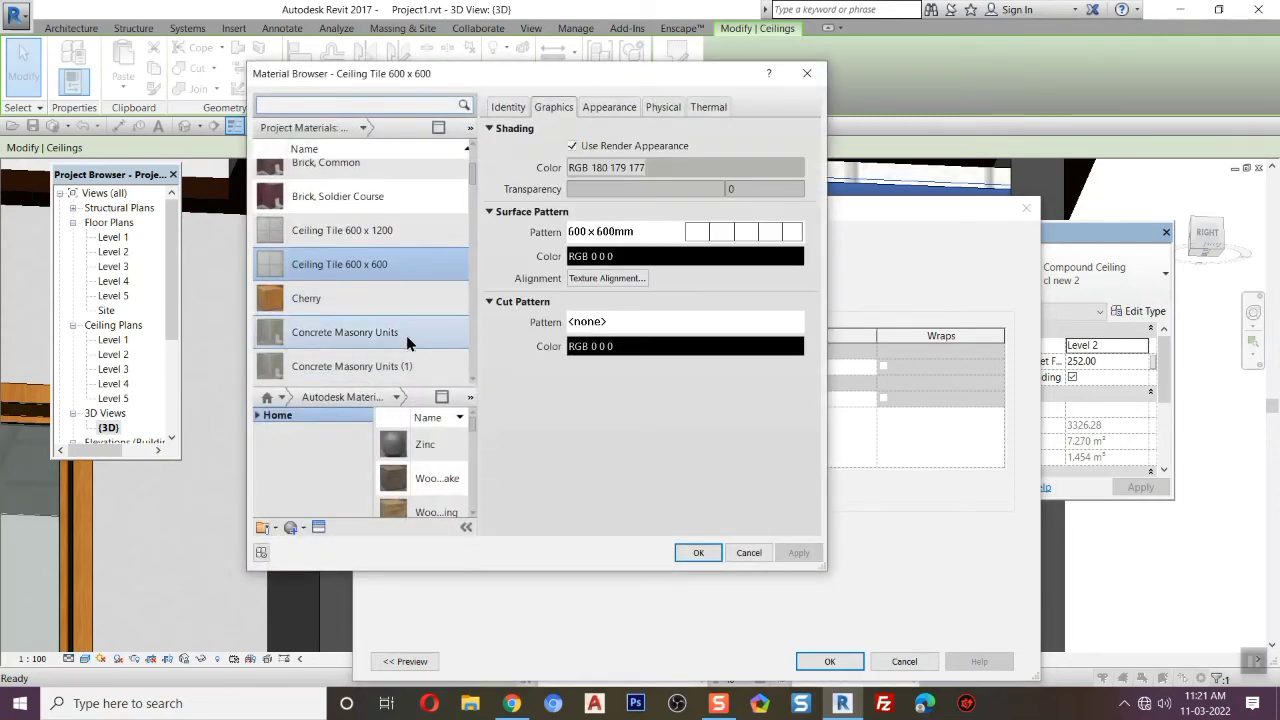
pyautogui.click(268, 305)
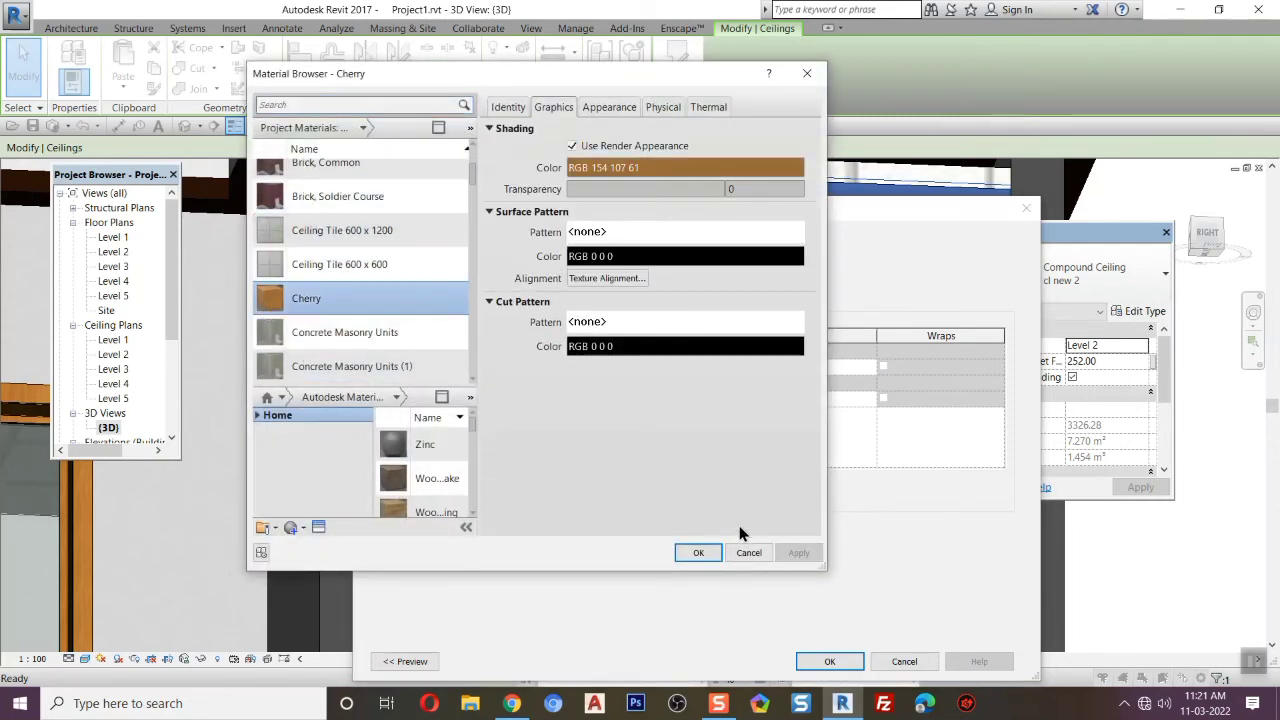
pyautogui.click(698, 553)
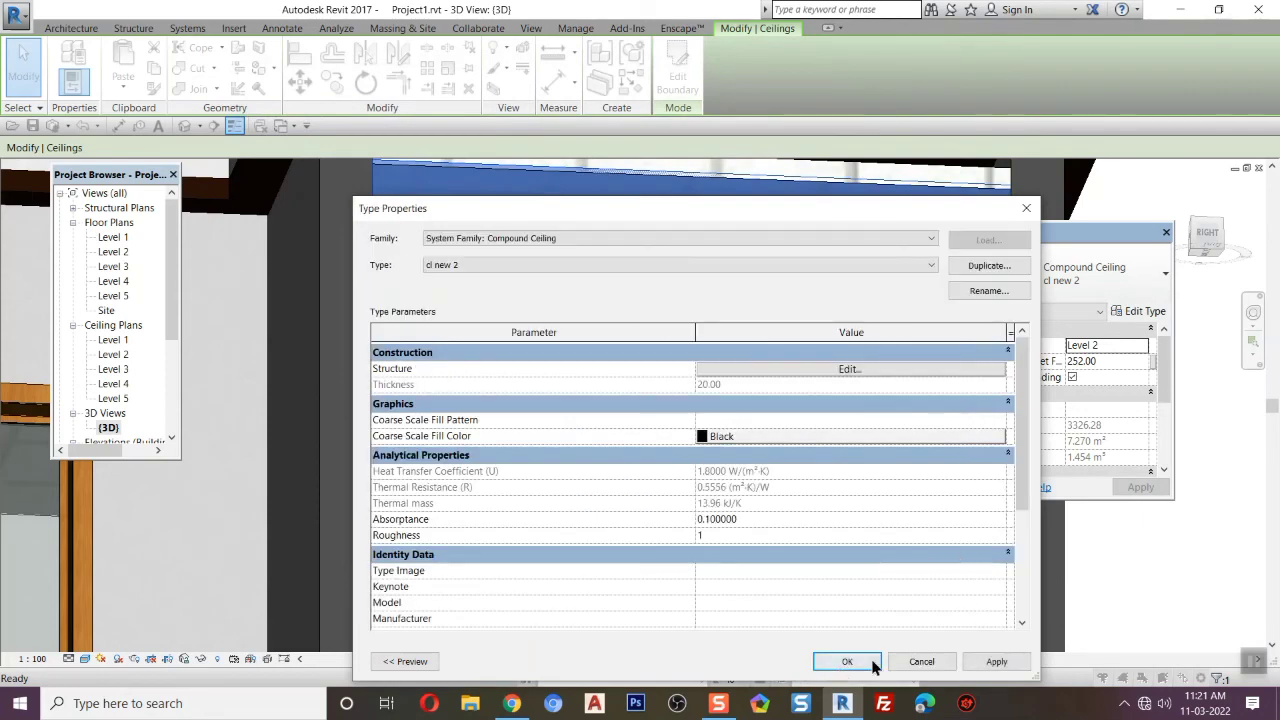
pyautogui.click(870, 664)
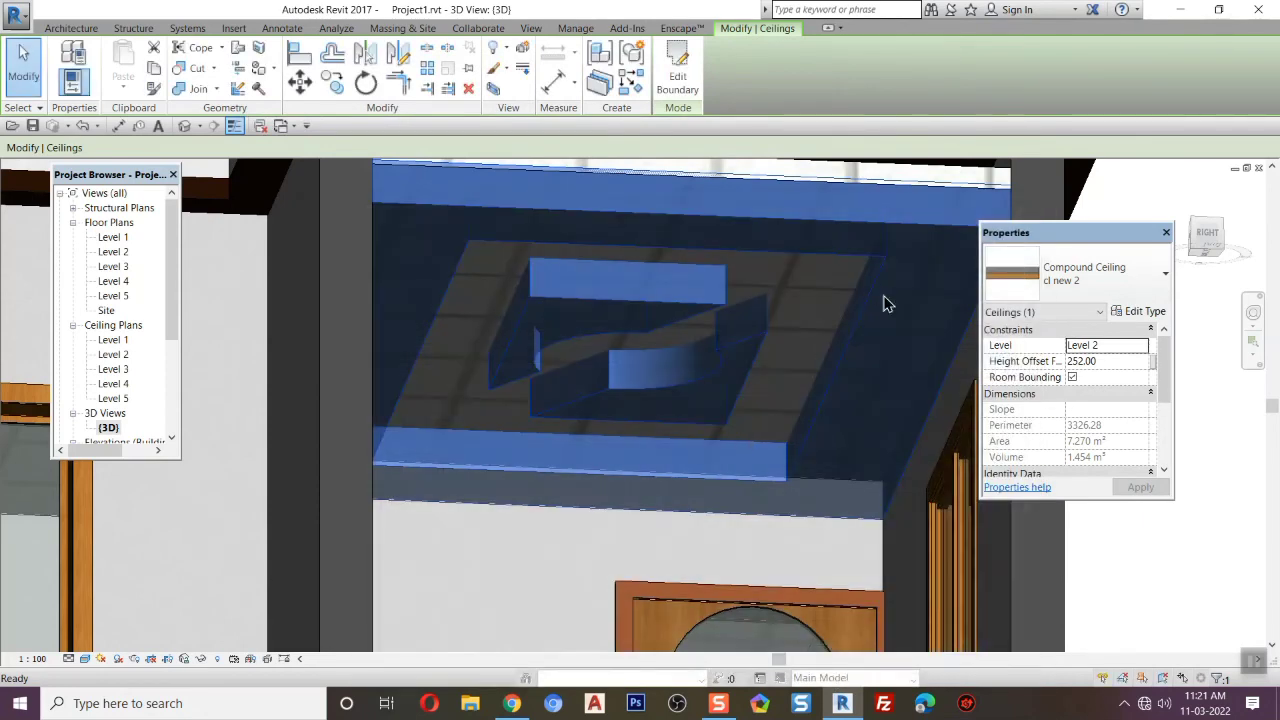
pyautogui.scroll(-1, 868, 500)
pyautogui.click(1100, 590)
# Examine the ceiling from below in 3D and its layout in the Level 2 reflected ceiling plan.
pyautogui.scroll(1, 797, 403)
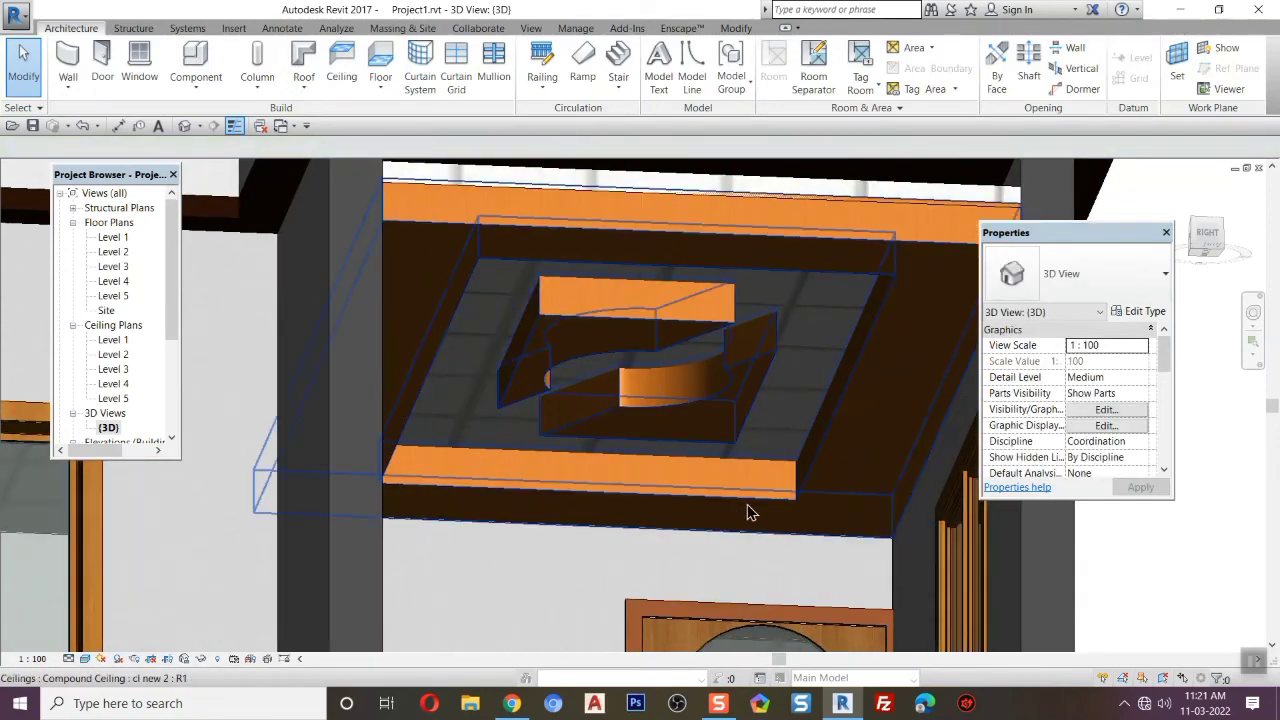
pyautogui.keyDown('shift'); pyautogui.moveTo(717, 503); pyautogui.dragTo(591, 434, button='middle'); pyautogui.keyUp('shift')
pyautogui.scroll(2, 535, 351)
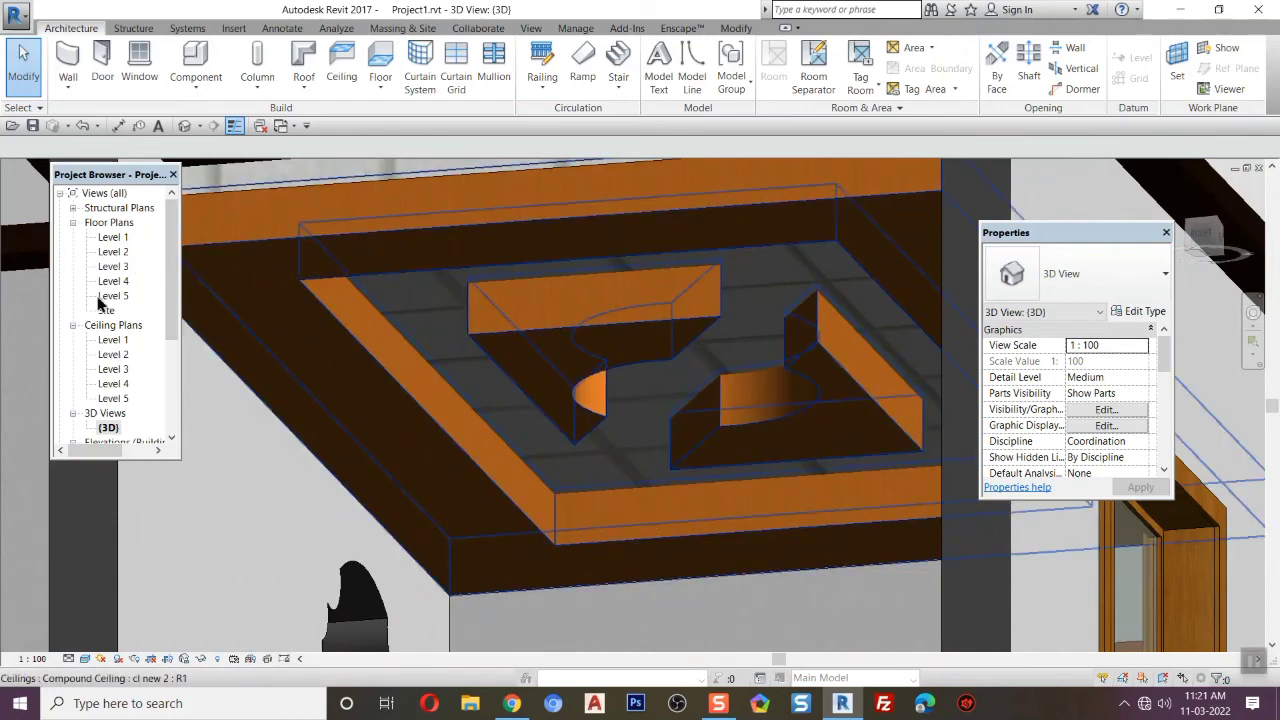
pyautogui.doubleClick(105, 251)
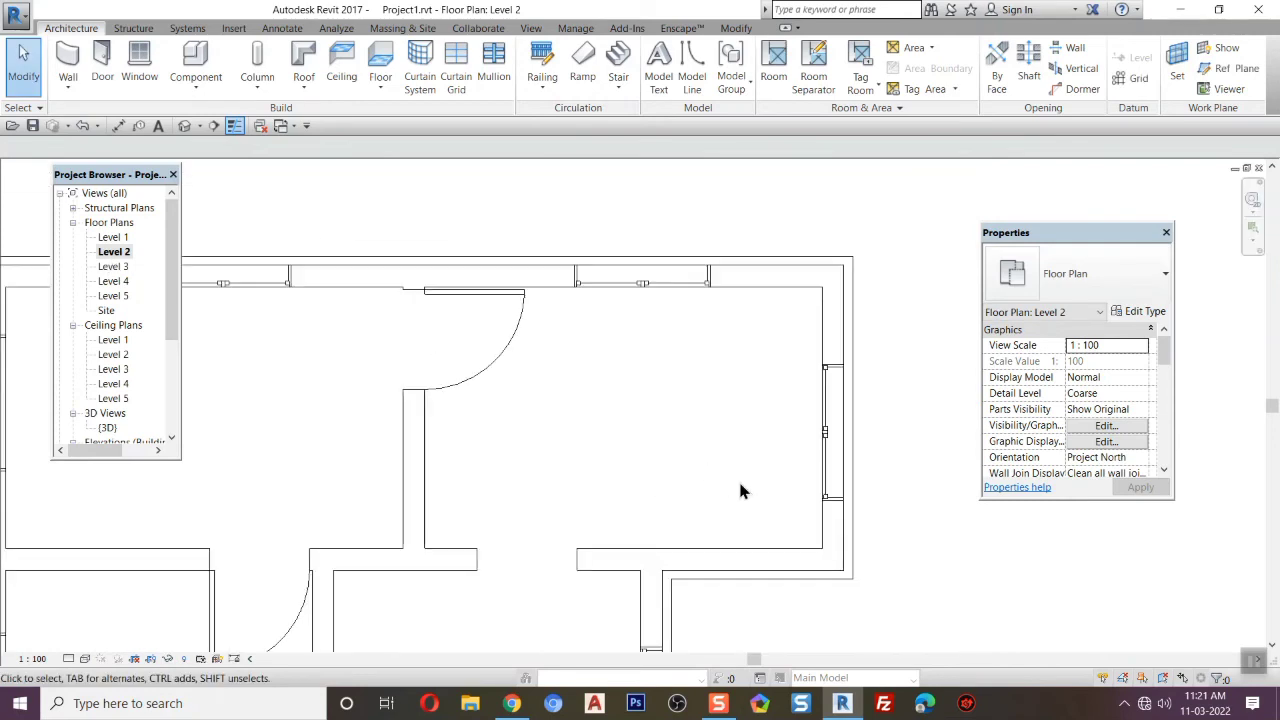
pyautogui.doubleClick(113, 355)
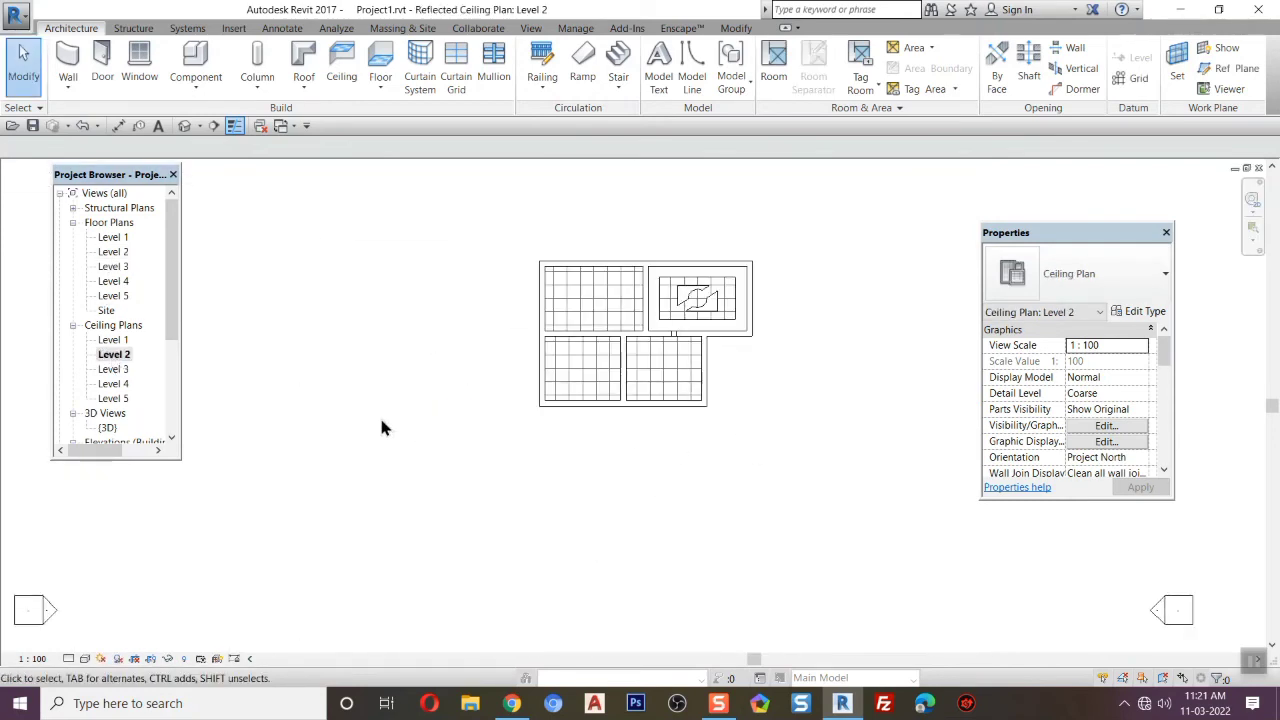
pyautogui.scroll(3, 694, 398)
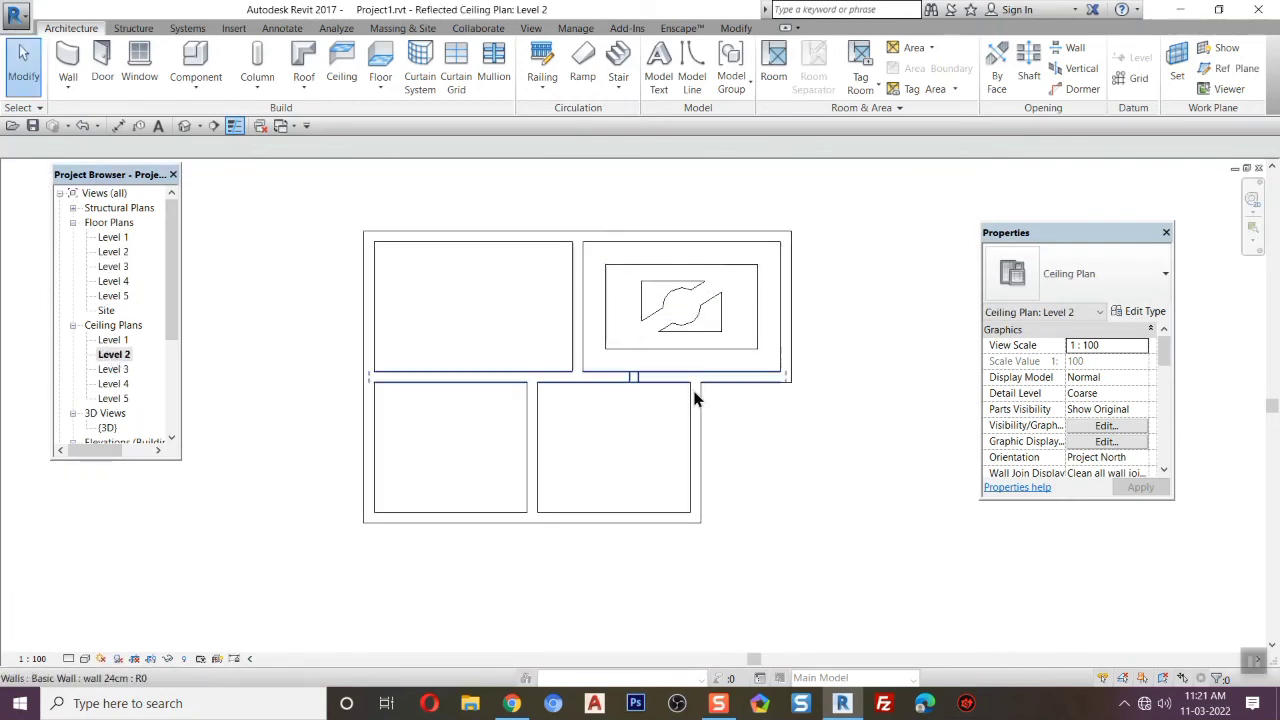
pyautogui.doubleClick(116, 343)
pyautogui.doubleClick(115, 356)
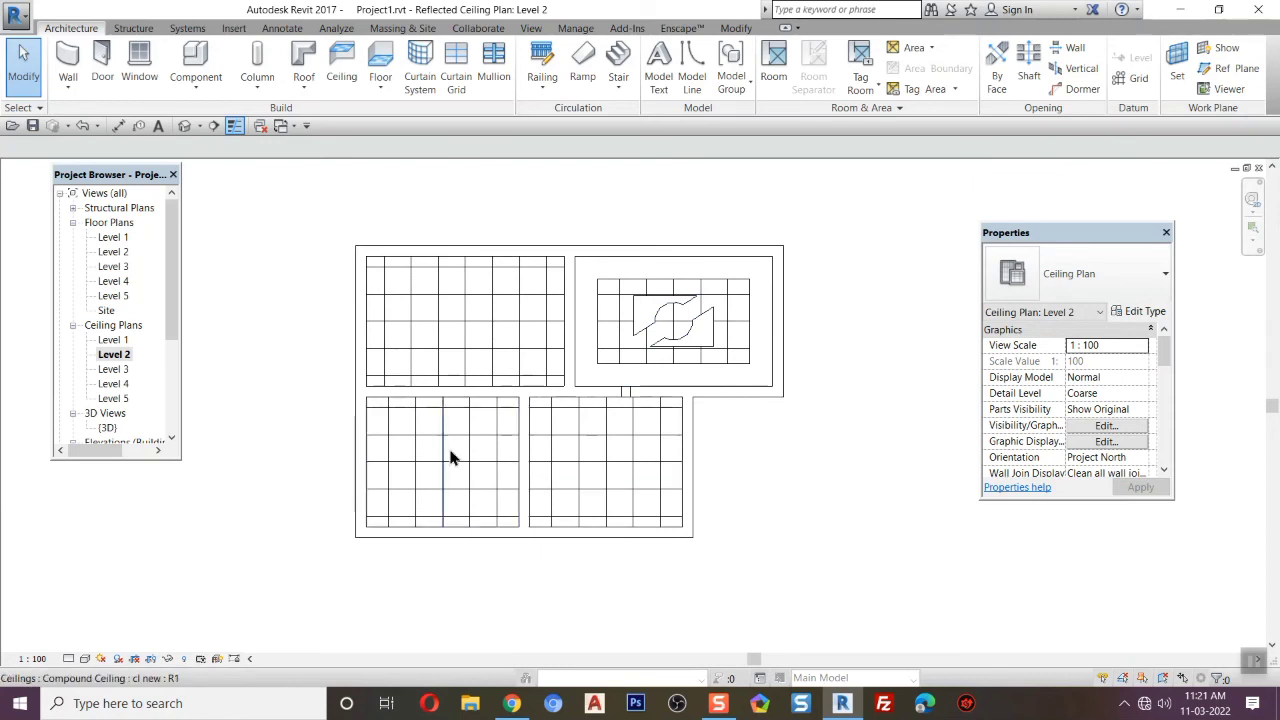
pyautogui.scroll(1, 710, 333)
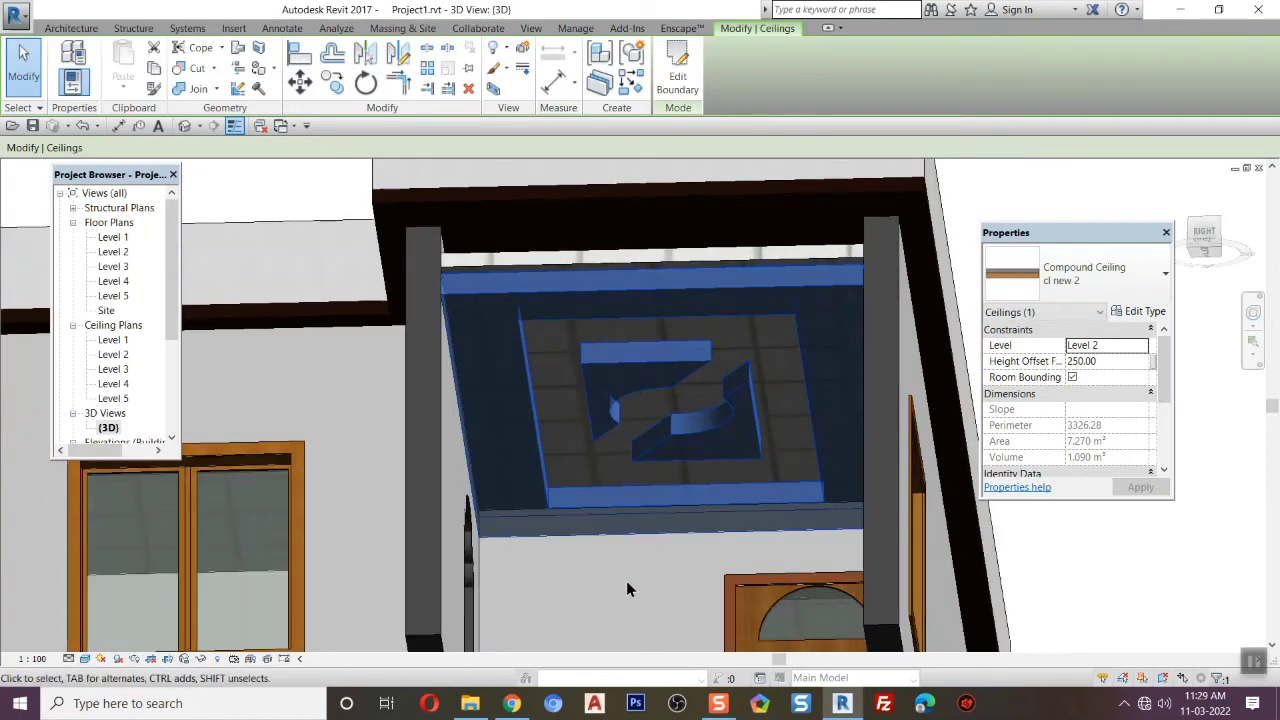
# Reopen the boundary sketch of the cl new 2 ceiling and show it in the Level 2 floor plan.
pyautogui.keyDown('shift'); pyautogui.moveTo(627, 582); pyautogui.dragTo(785, 592, button='middle'); pyautogui.keyUp('shift')
pyautogui.click(1177, 600)
pyautogui.scroll(2, 735, 462)
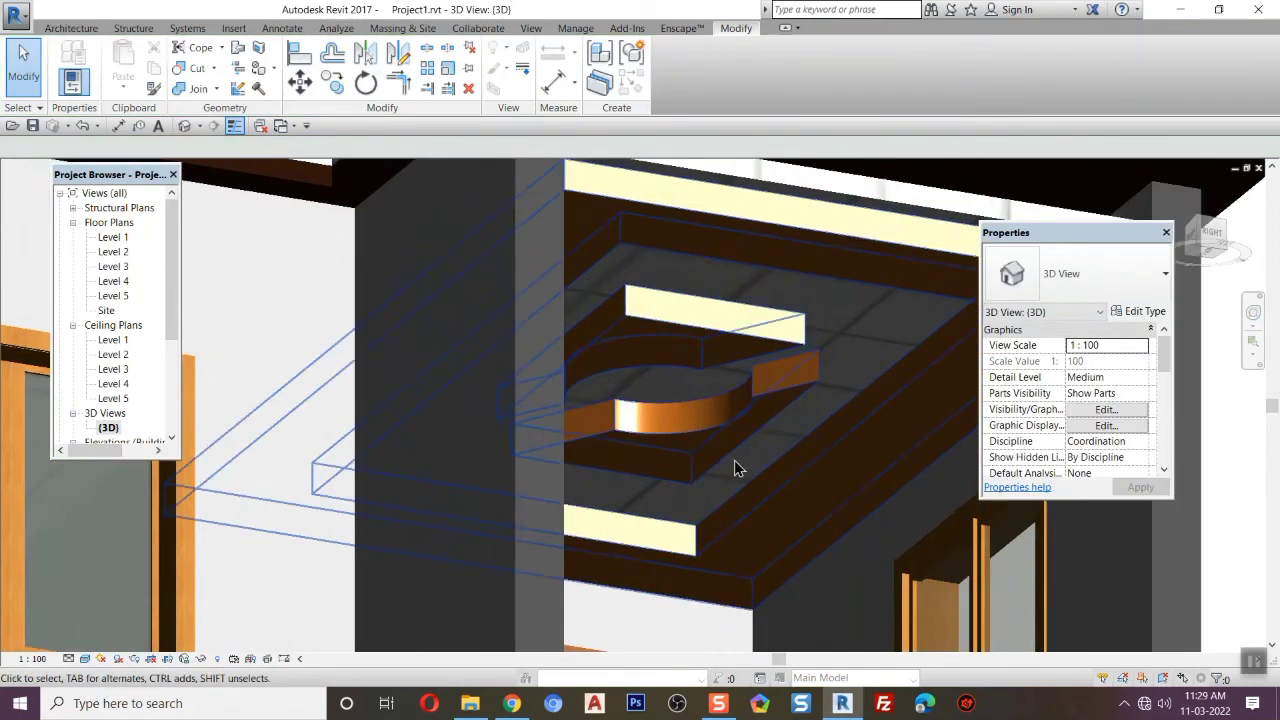
pyautogui.keyDown('shift'); pyautogui.moveTo(734, 462); pyautogui.dragTo(674, 354, button='middle'); pyautogui.keyUp('shift')
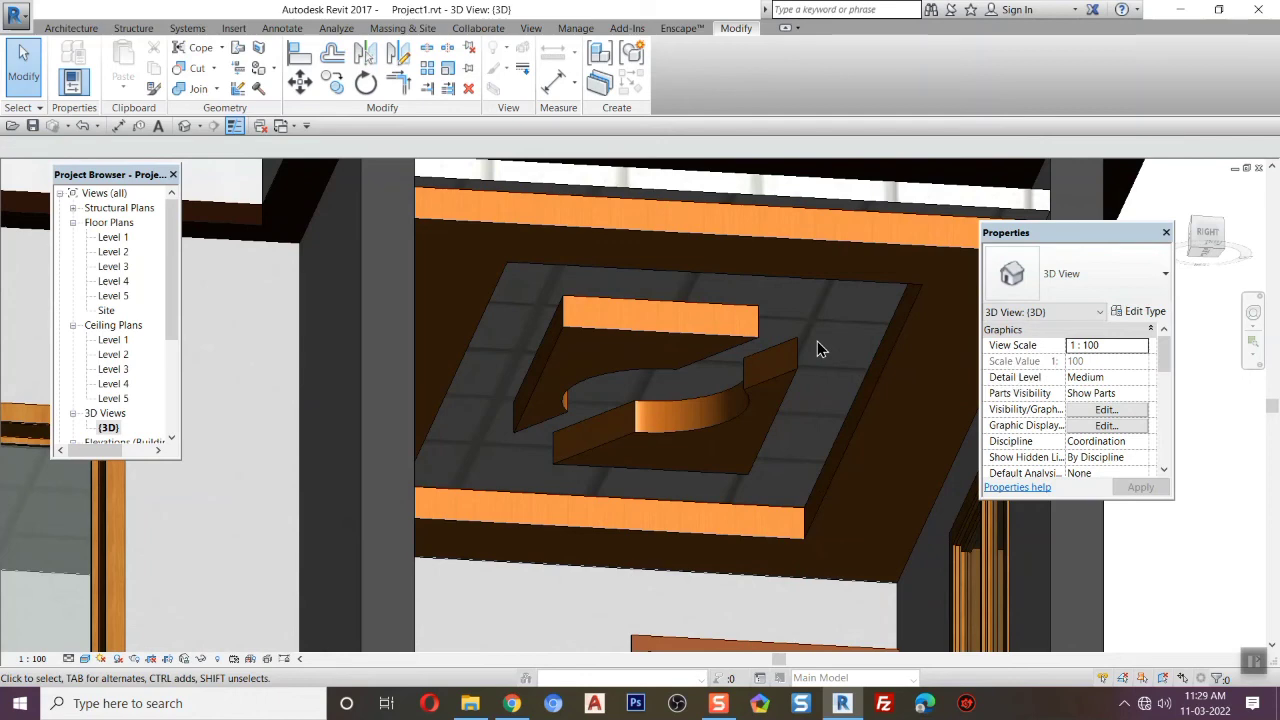
pyautogui.click(806, 240)
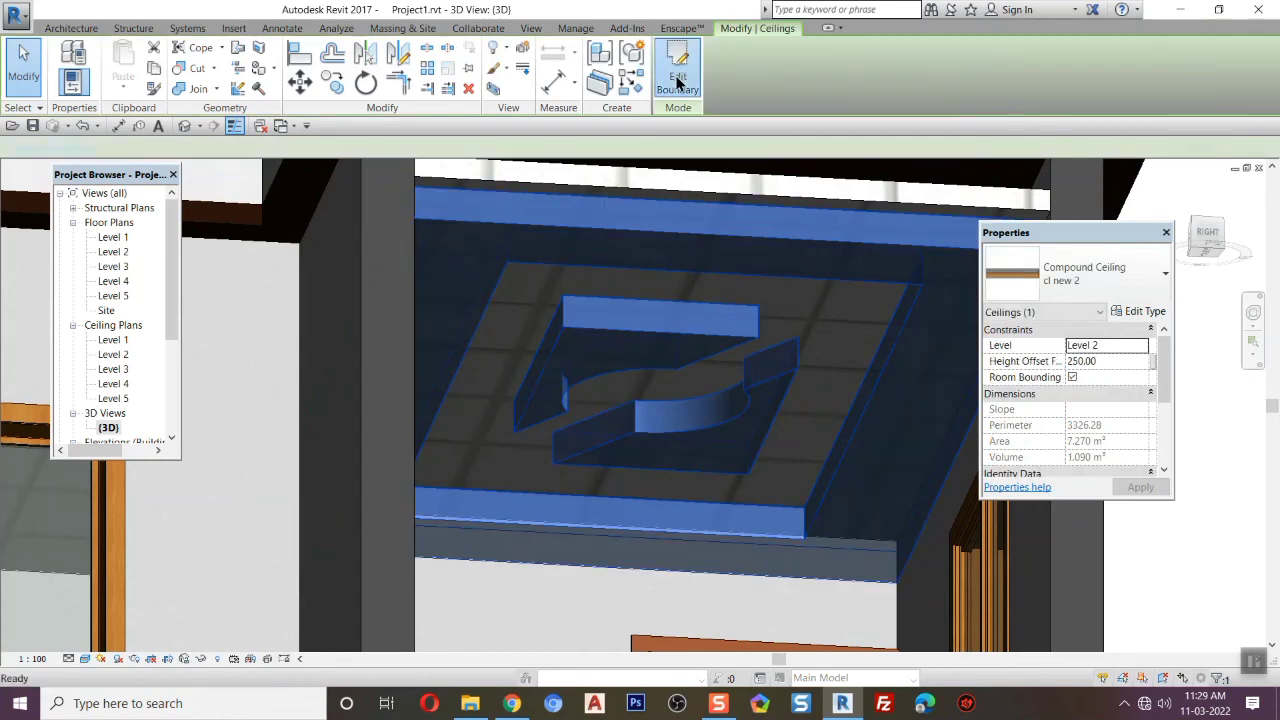
pyautogui.click(677, 66)
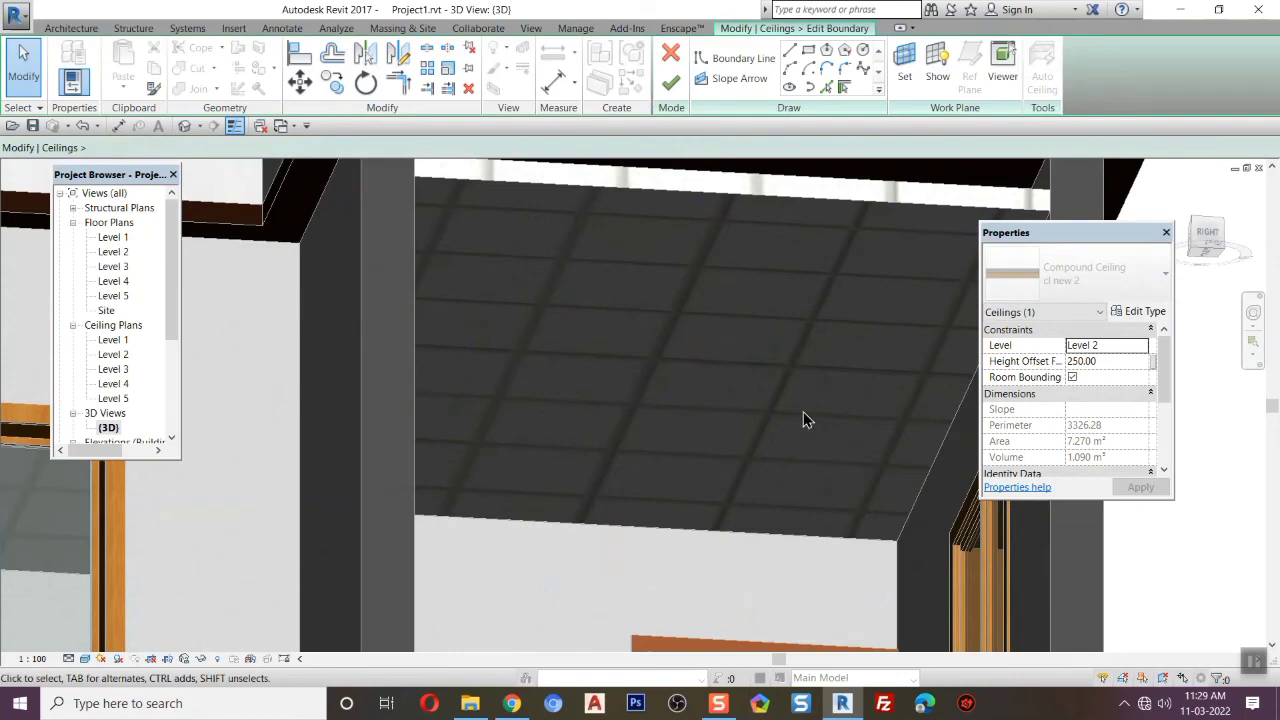
pyautogui.doubleClick(122, 252)
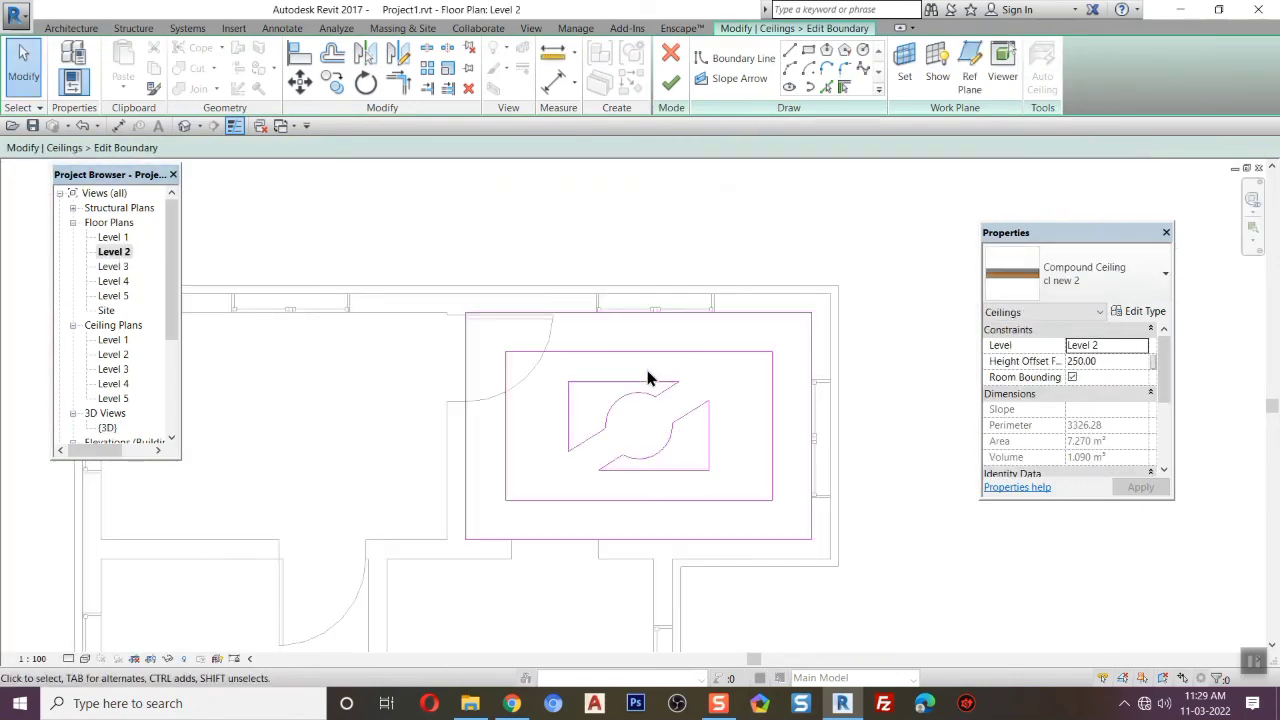
pyautogui.scroll(2, 556, 399)
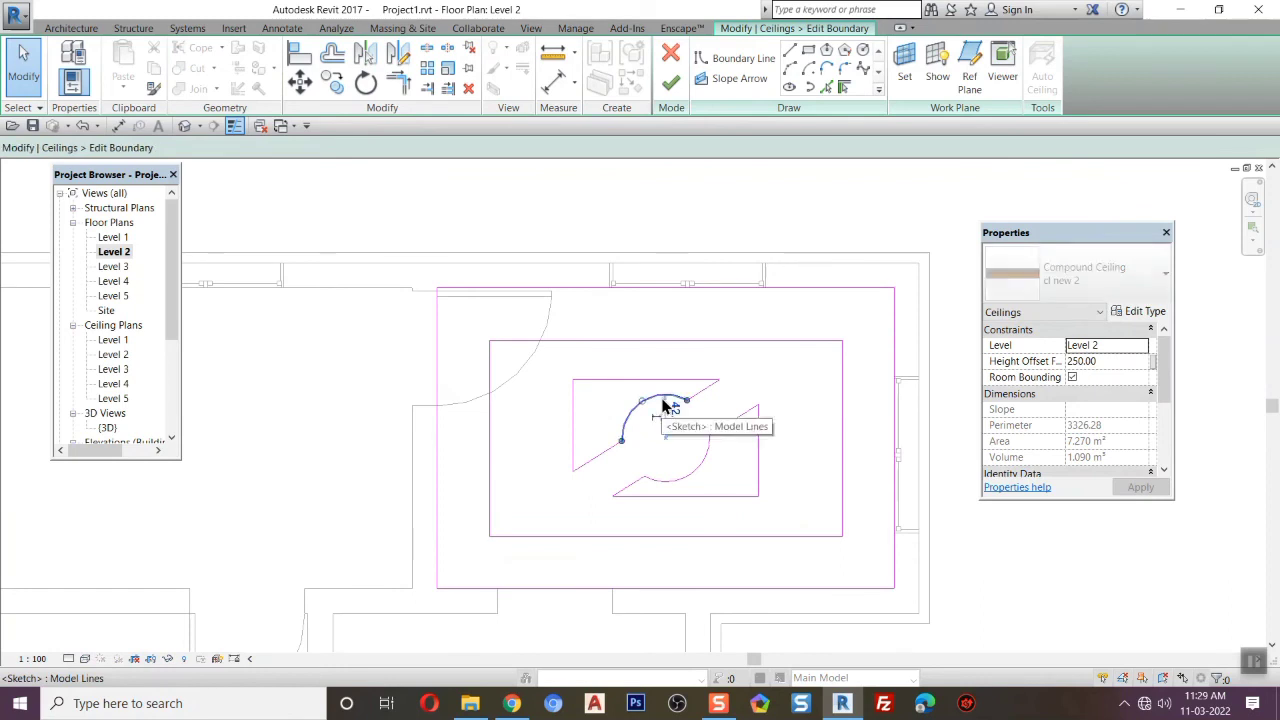
# Delete the arcs and diagonal lines of the central motif, keeping only its straight horizontal and vertical edges.
pyautogui.click(664, 407)
pyautogui.press('Delete')
pyautogui.moveTo(691, 402); pyautogui.dragTo(665, 422)
pyautogui.press('Delete')
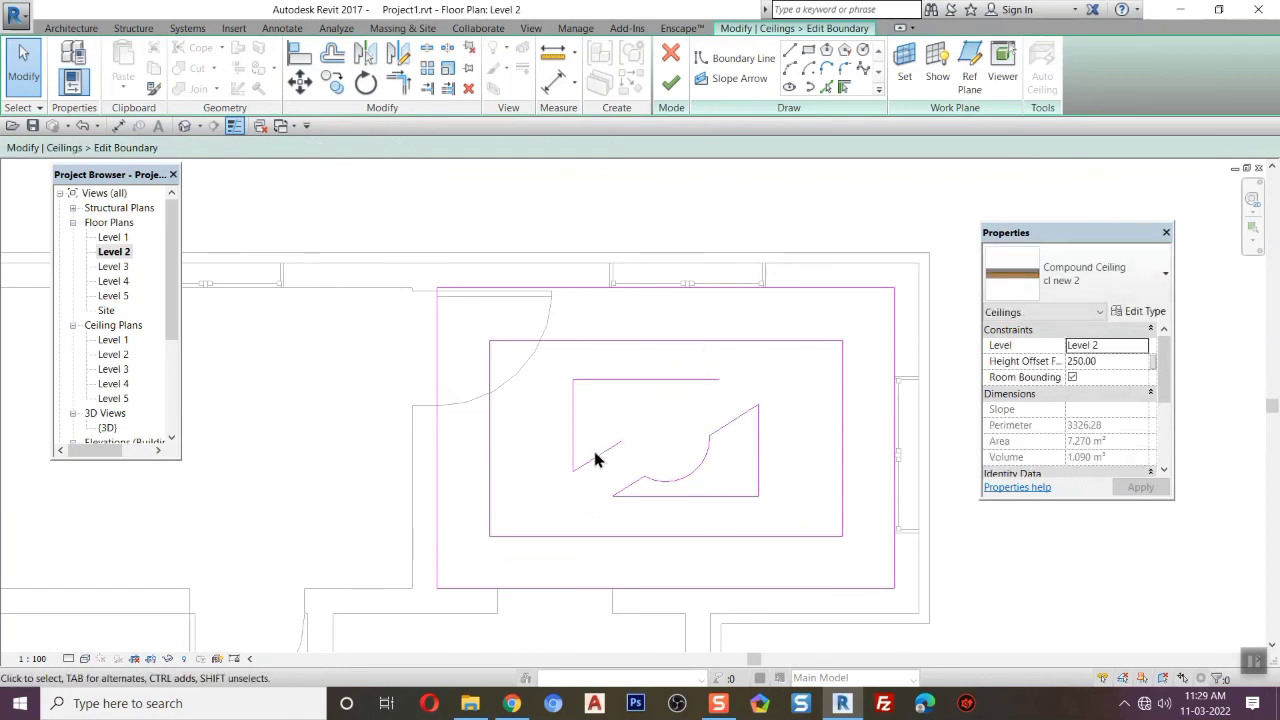
pyautogui.click(603, 454)
pyautogui.press('Delete')
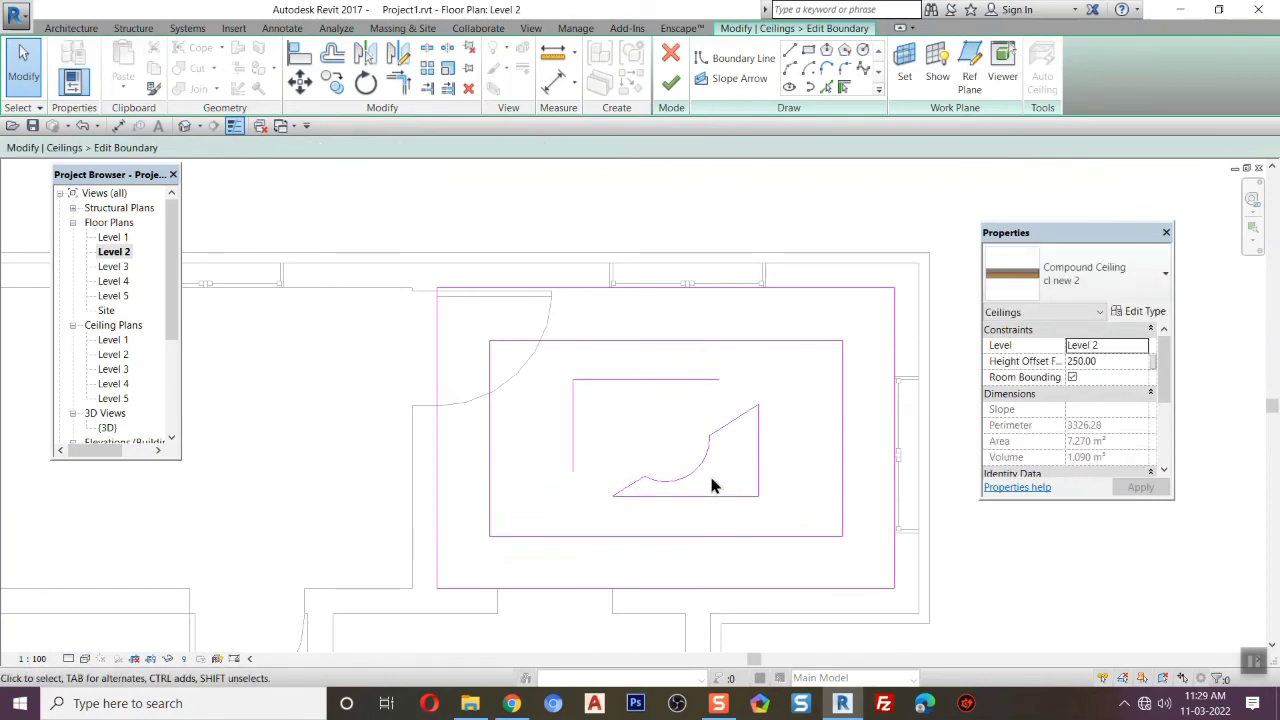
pyautogui.press('Delete')
pyautogui.click(634, 484)
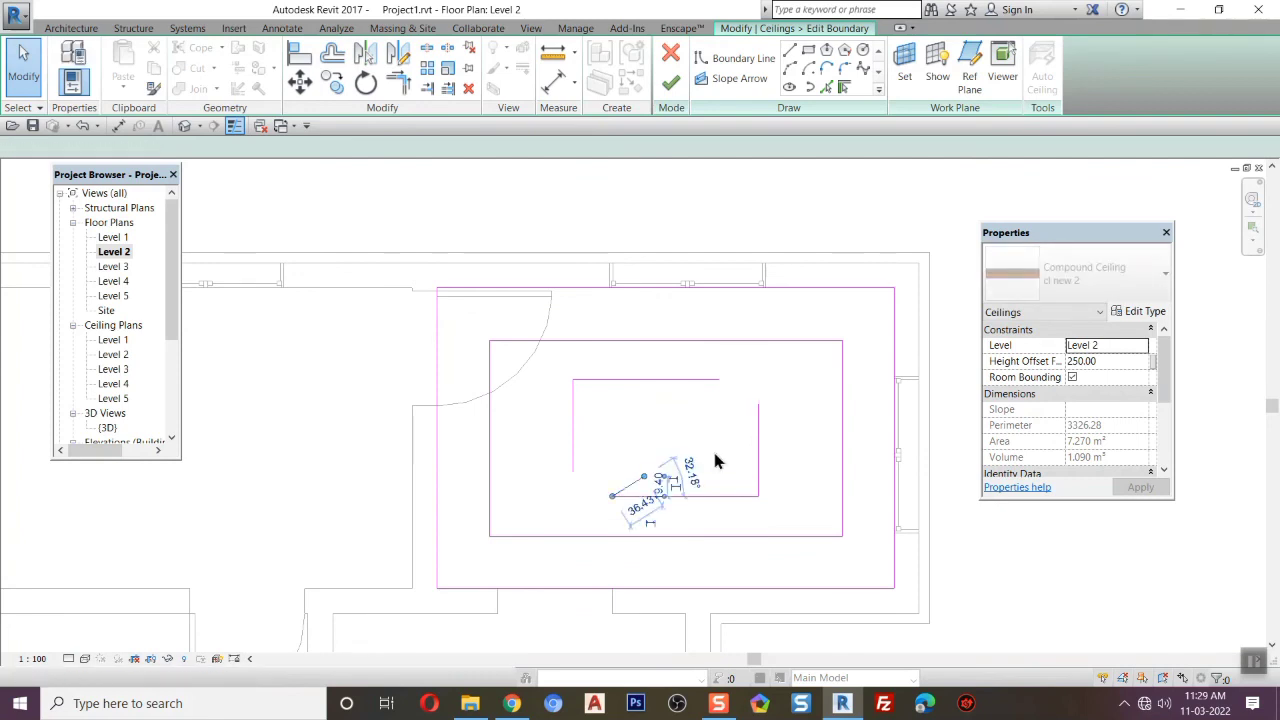
pyautogui.press('Delete')
# Join the remaining motif edges at their open corners into a closed inner rectangle with Trim/Extend to Corner.
pyautogui.click(402, 85)
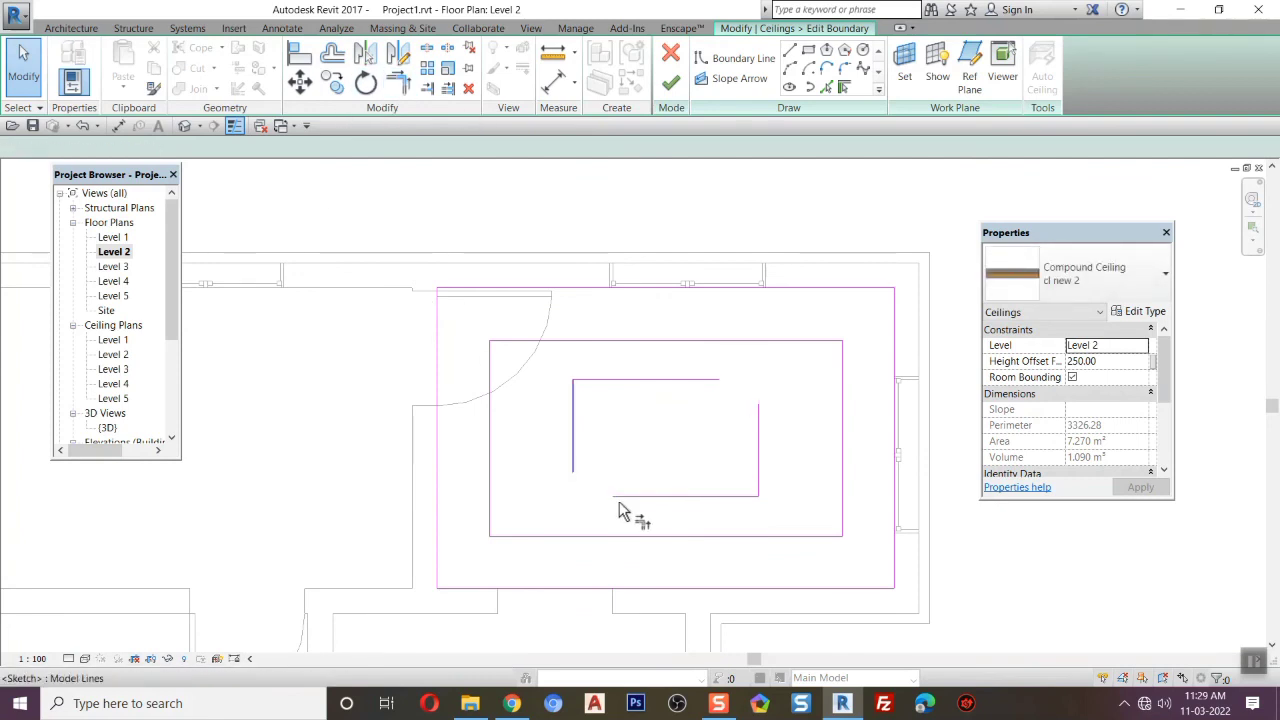
pyautogui.click(672, 380)
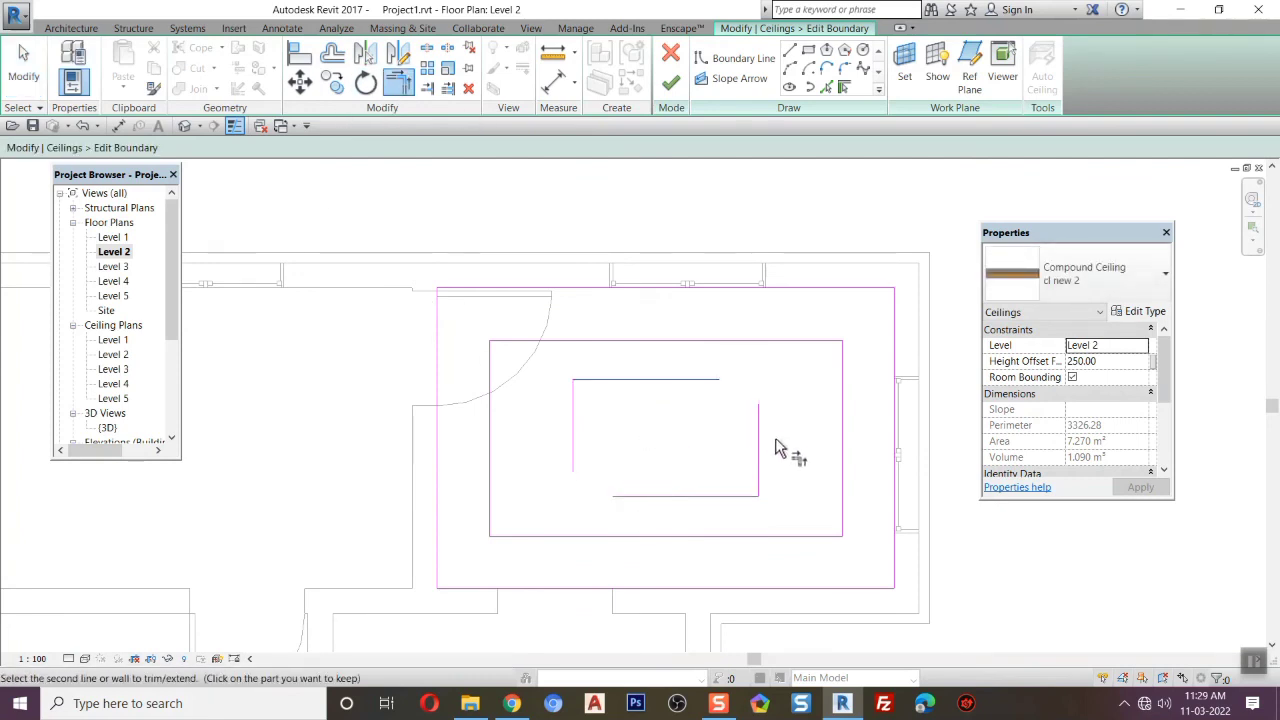
pyautogui.click(571, 447)
pyautogui.click(638, 497)
pyautogui.press('Escape')
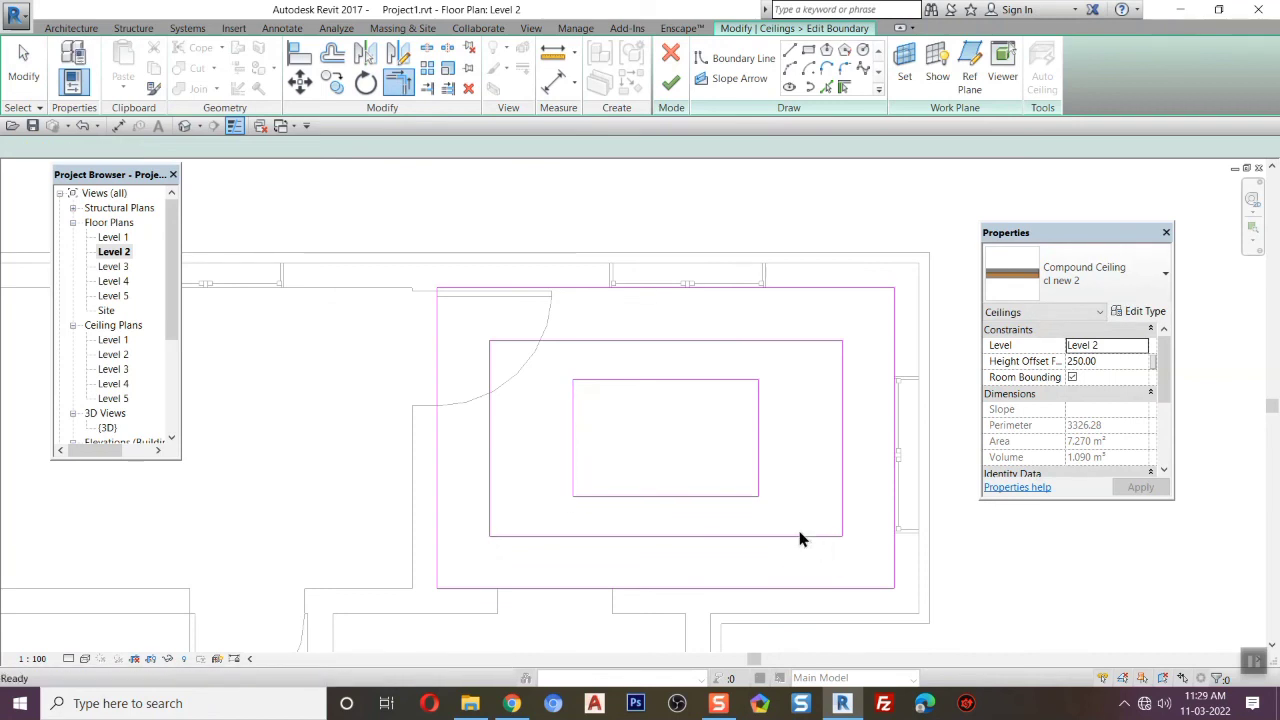
# Draw a shallow vertical arc of about 89 radius down from the inner rectangle's upper edge, near its left side, bulging right.
pyautogui.scroll(3, 642, 458)
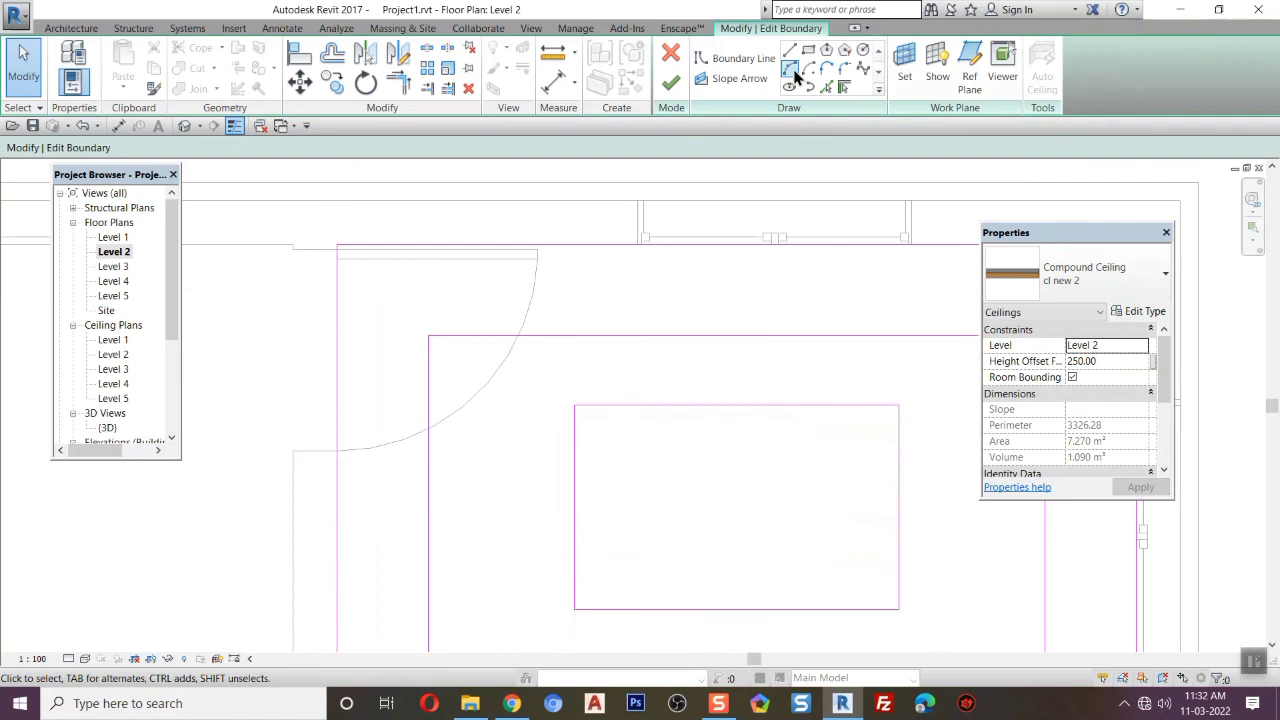
pyautogui.click(790, 68)
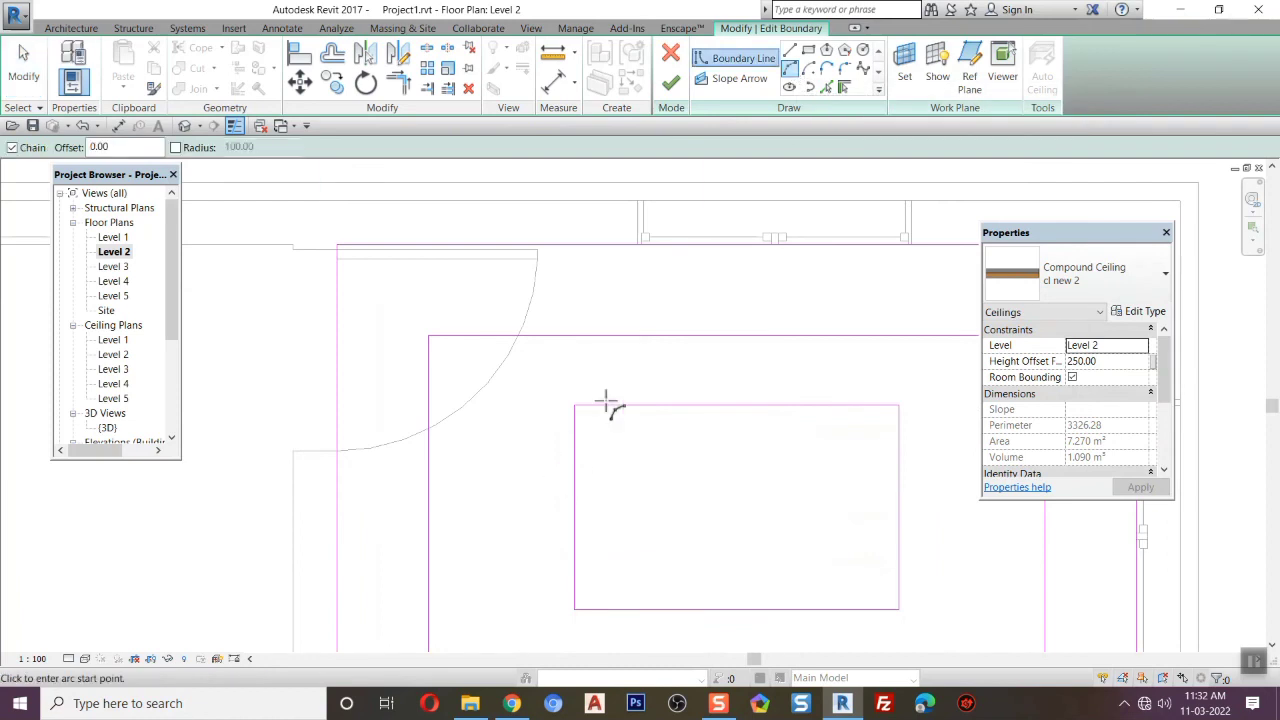
pyautogui.click(621, 405)
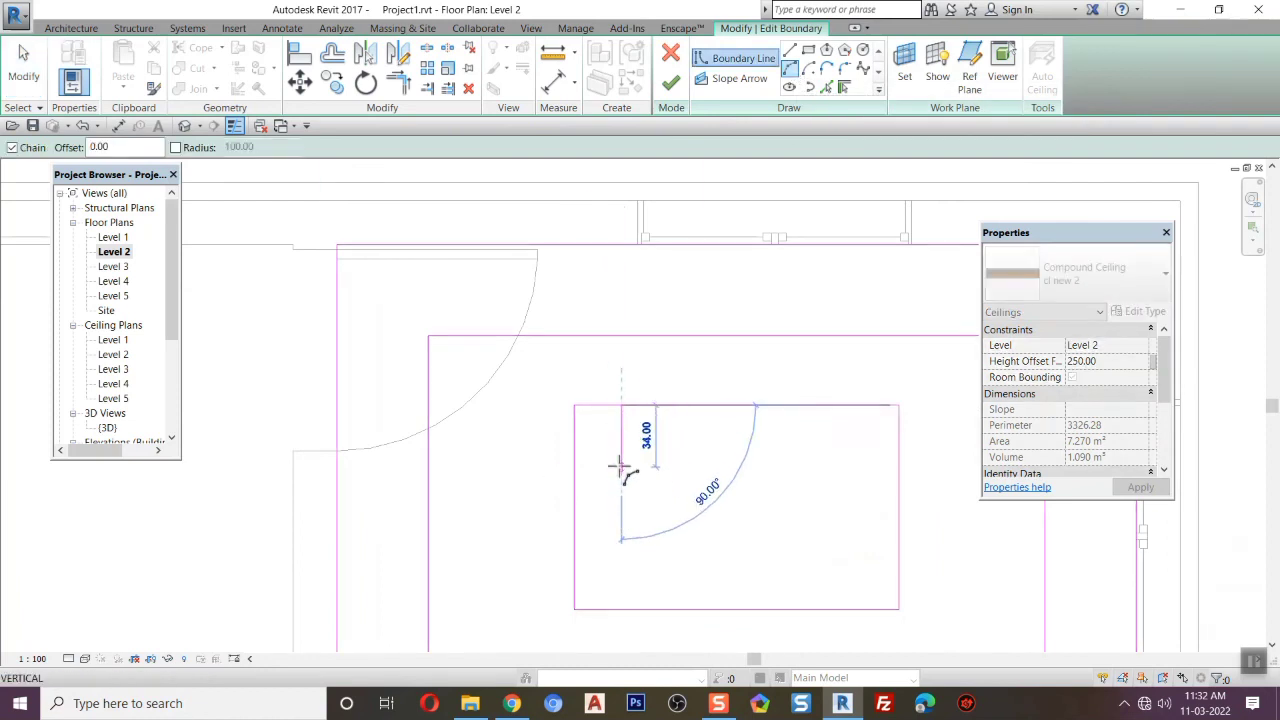
pyautogui.click(621, 563)
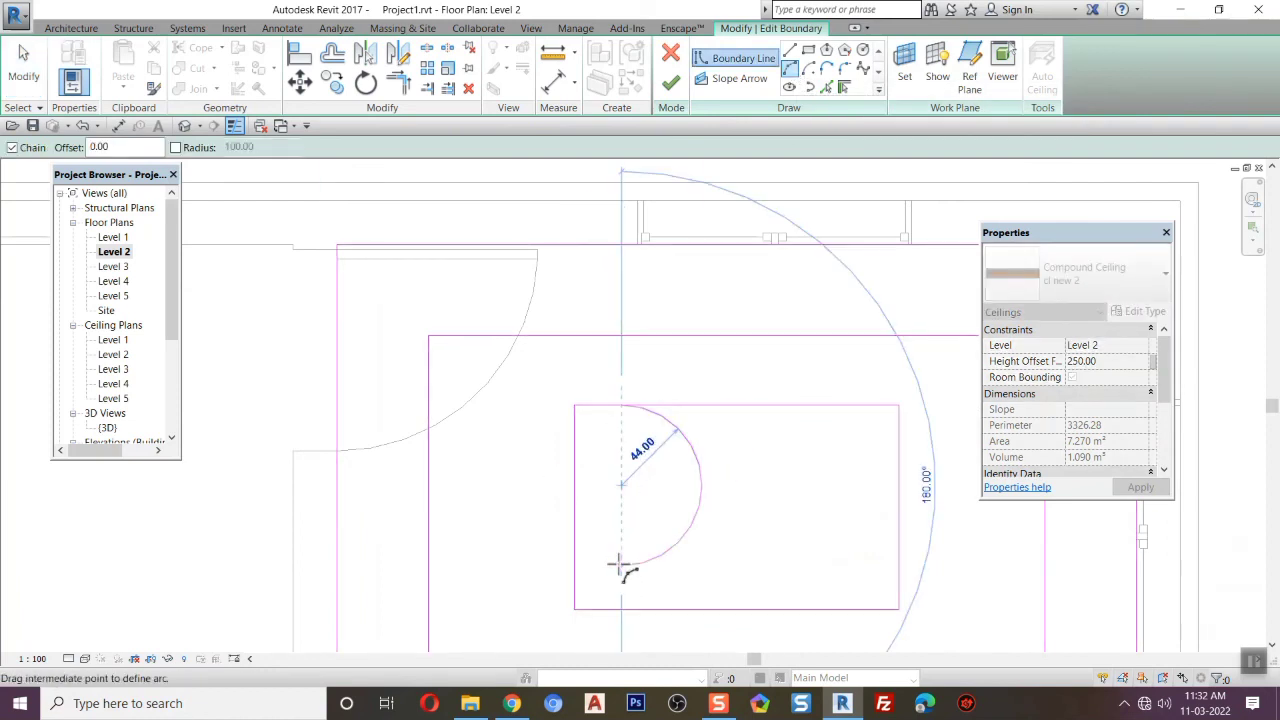
pyautogui.click(644, 478)
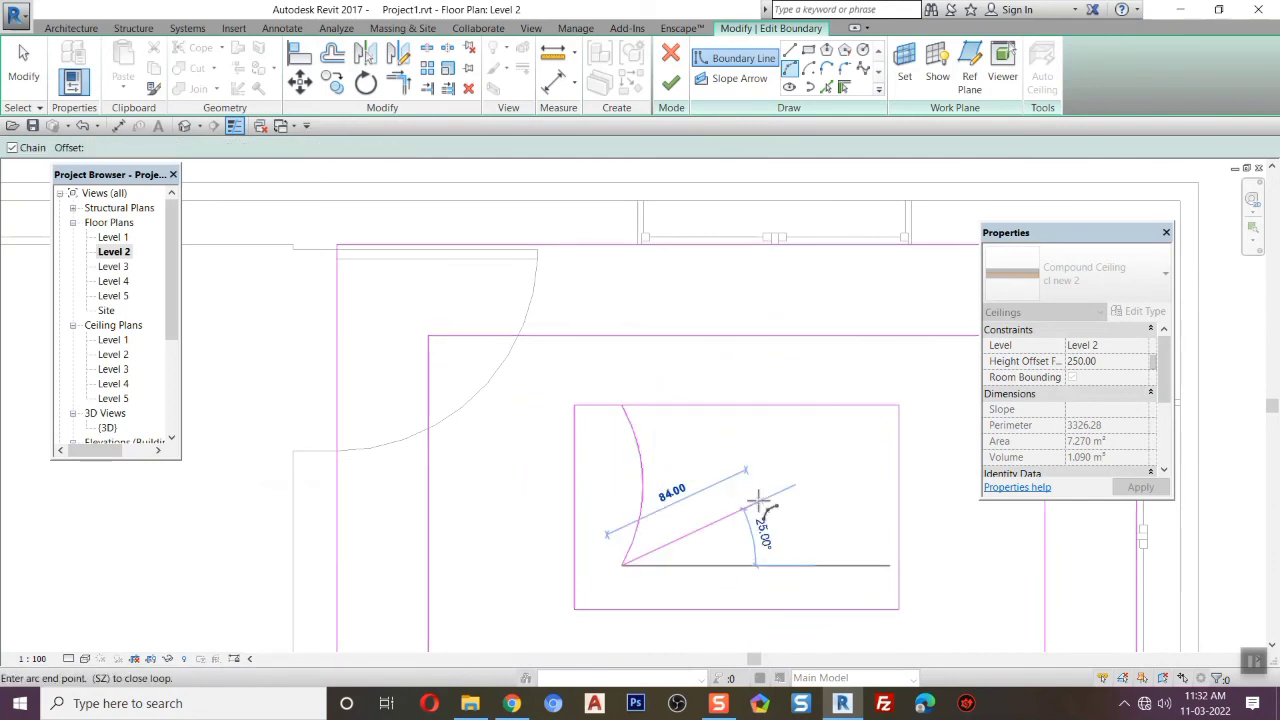
pyautogui.press('Escape')
pyautogui.press('Escape')
# Copy the arc a short distance to the right to form a narrow curved band.
pyautogui.click(643, 465)
pyautogui.click(333, 83)
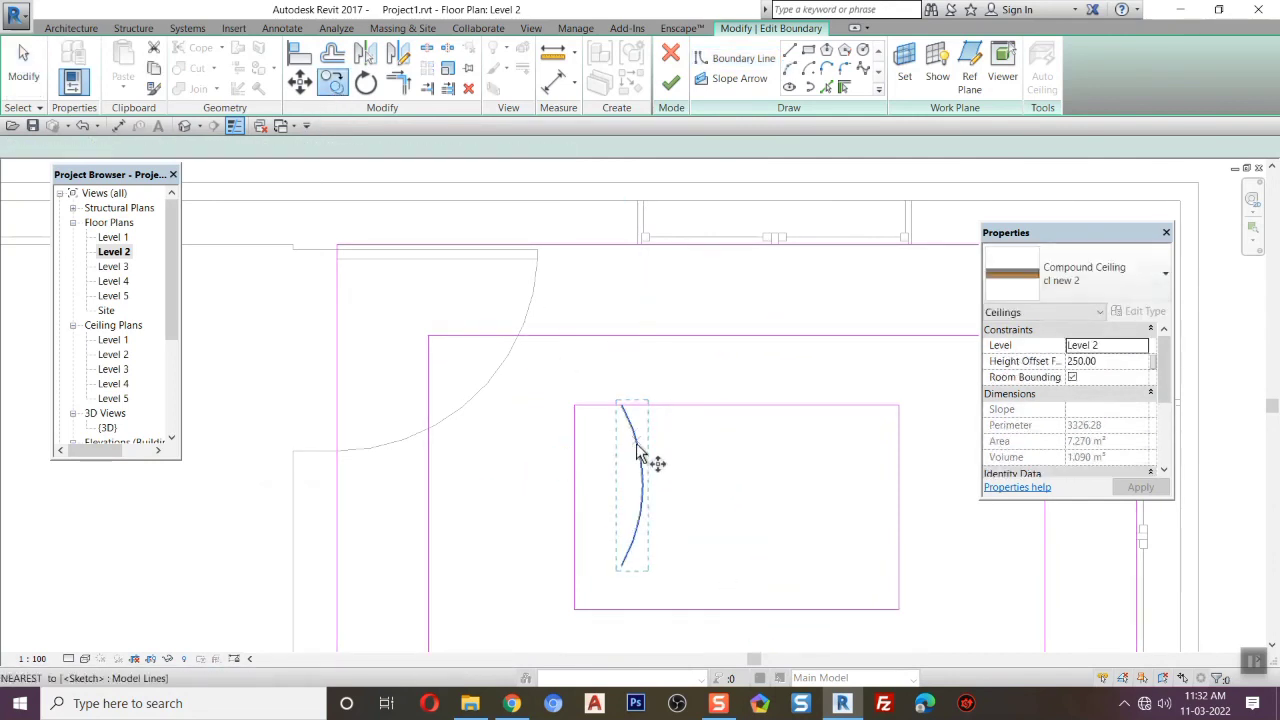
pyautogui.click(644, 485)
pyautogui.click(665, 485)
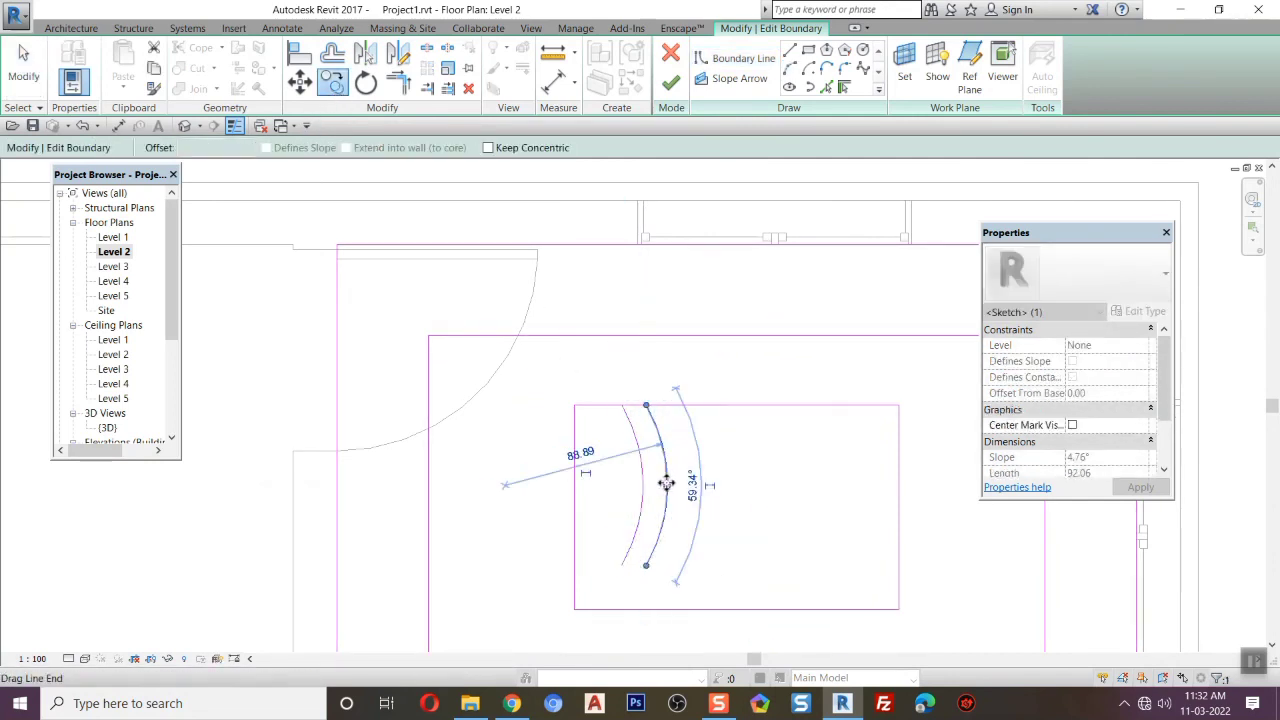
pyautogui.press('Escape')
# Copy the arc pair twice to the right across the inner rectangle, placing the last copy about 60 from the middle pair.
pyautogui.click(642, 482)
pyautogui.click(333, 83)
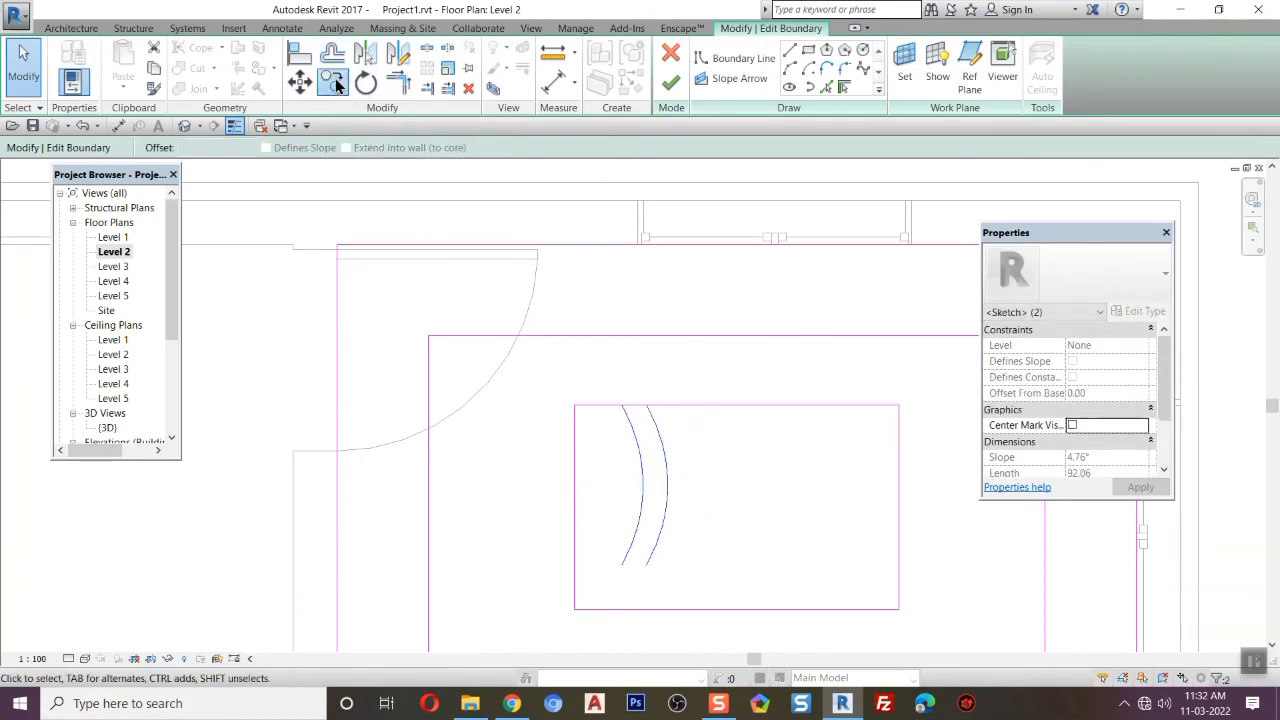
pyautogui.click(746, 495)
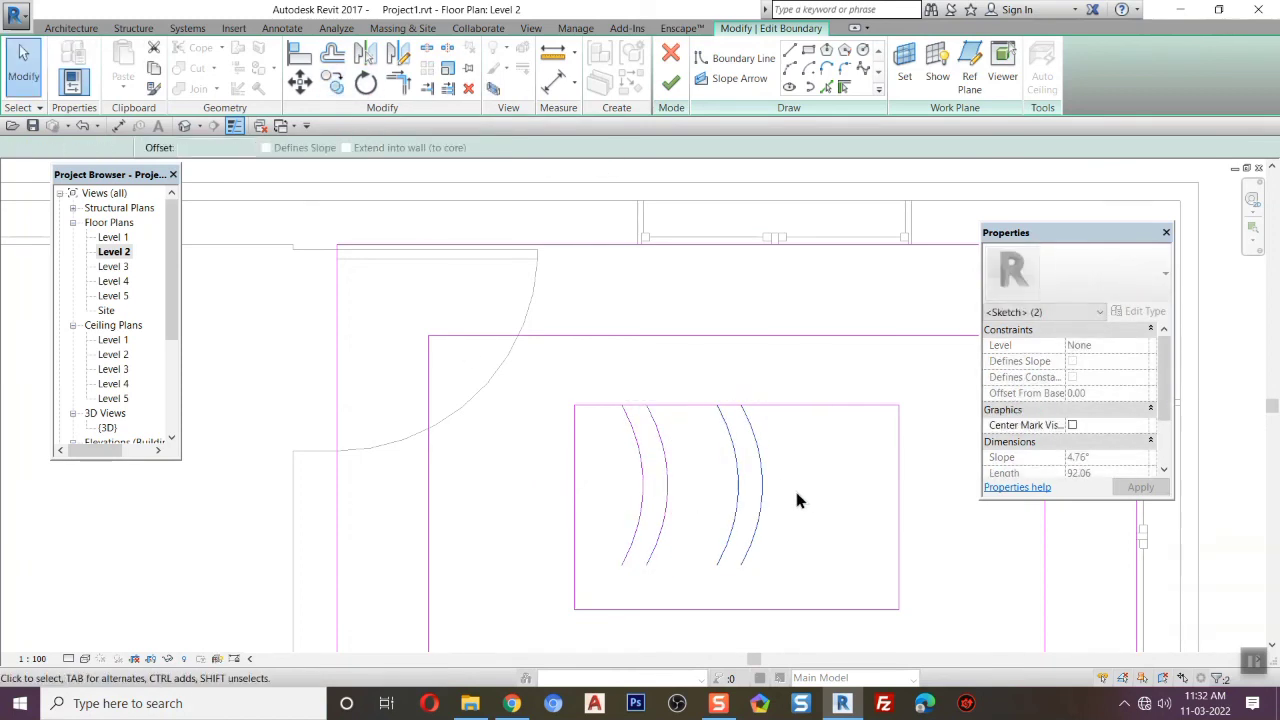
pyautogui.press('Escape')
pyautogui.click(729, 502)
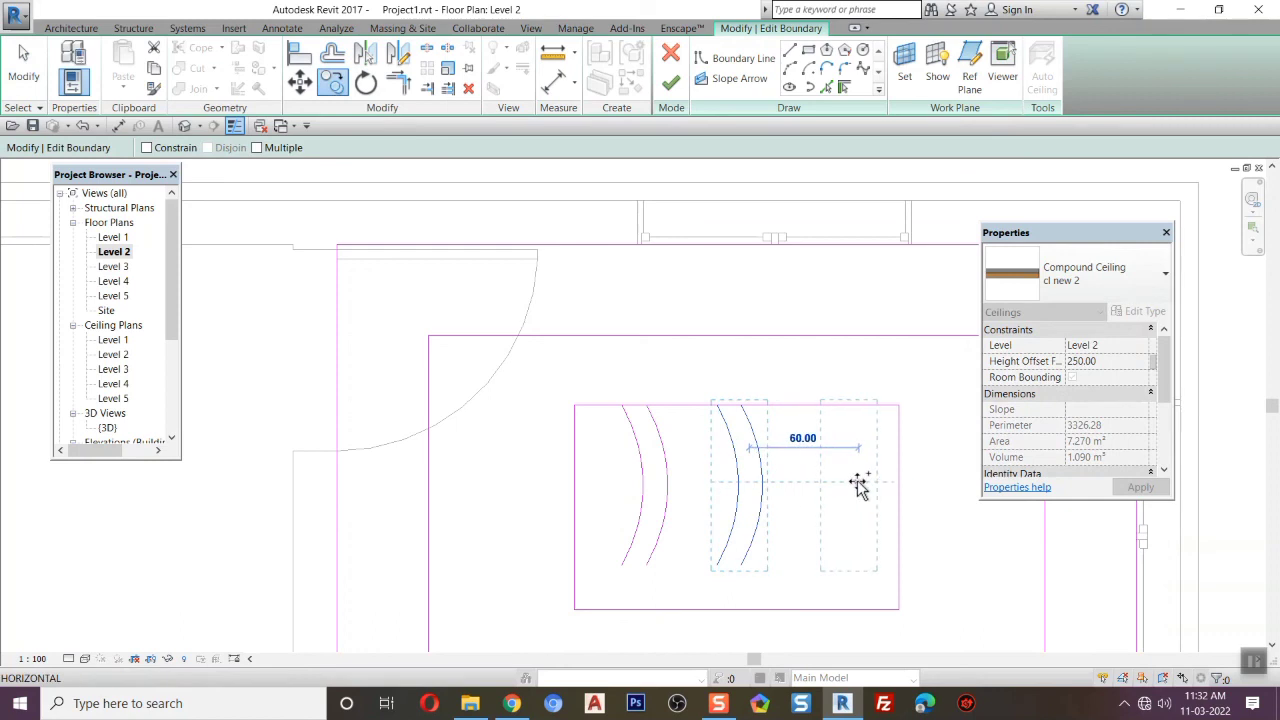
pyautogui.click(857, 500)
pyautogui.press('Escape')
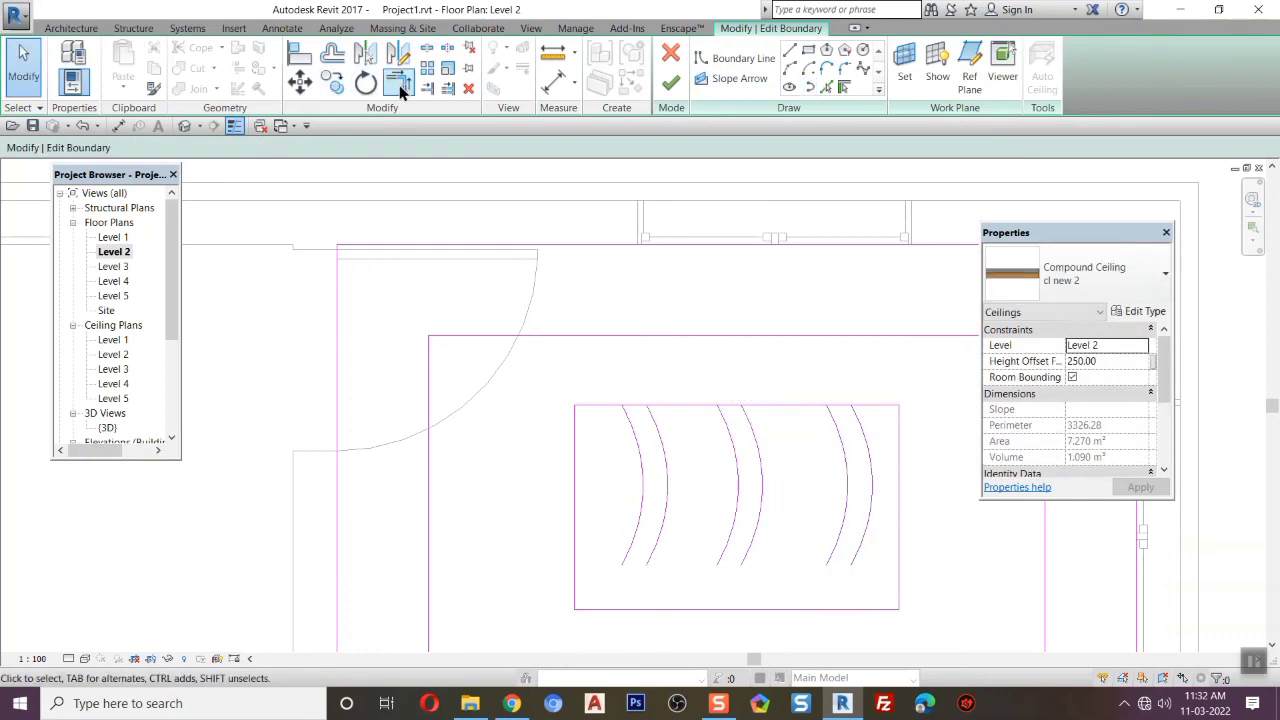
# Trim the inner rectangle's upper edge to the arcs so each curved band is open at the top.
pyautogui.click(399, 86)
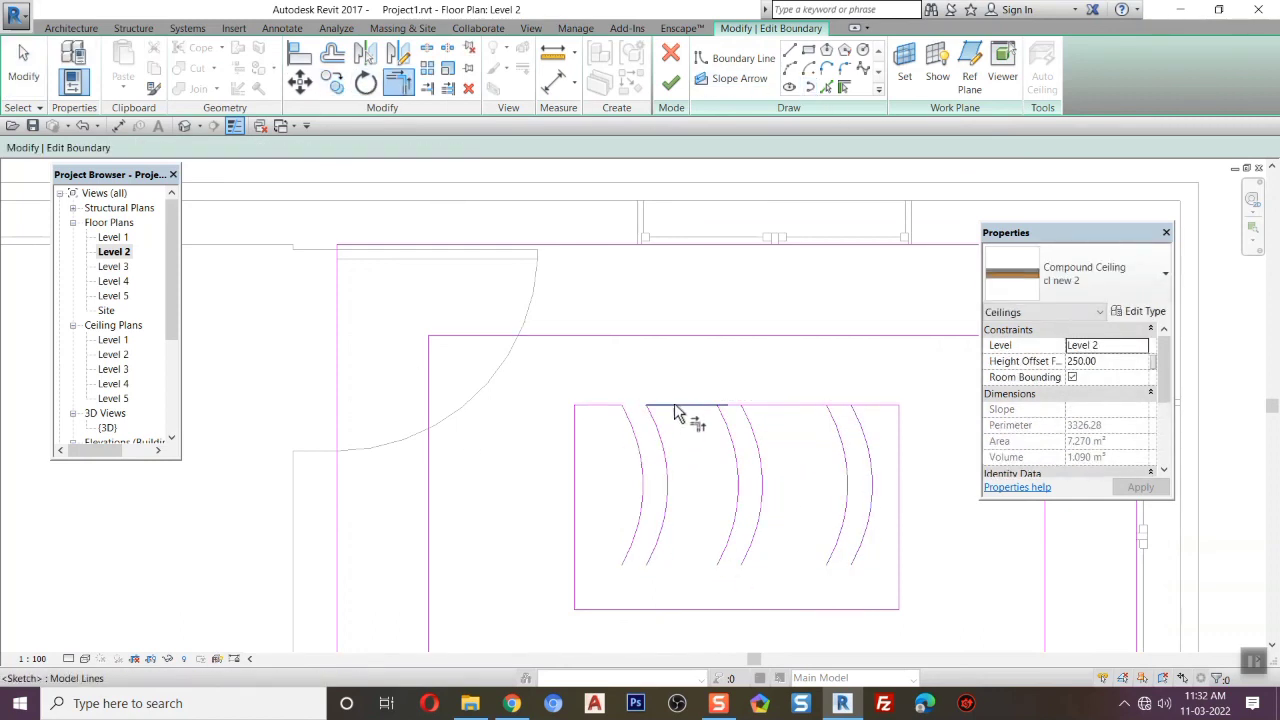
pyautogui.click(767, 445)
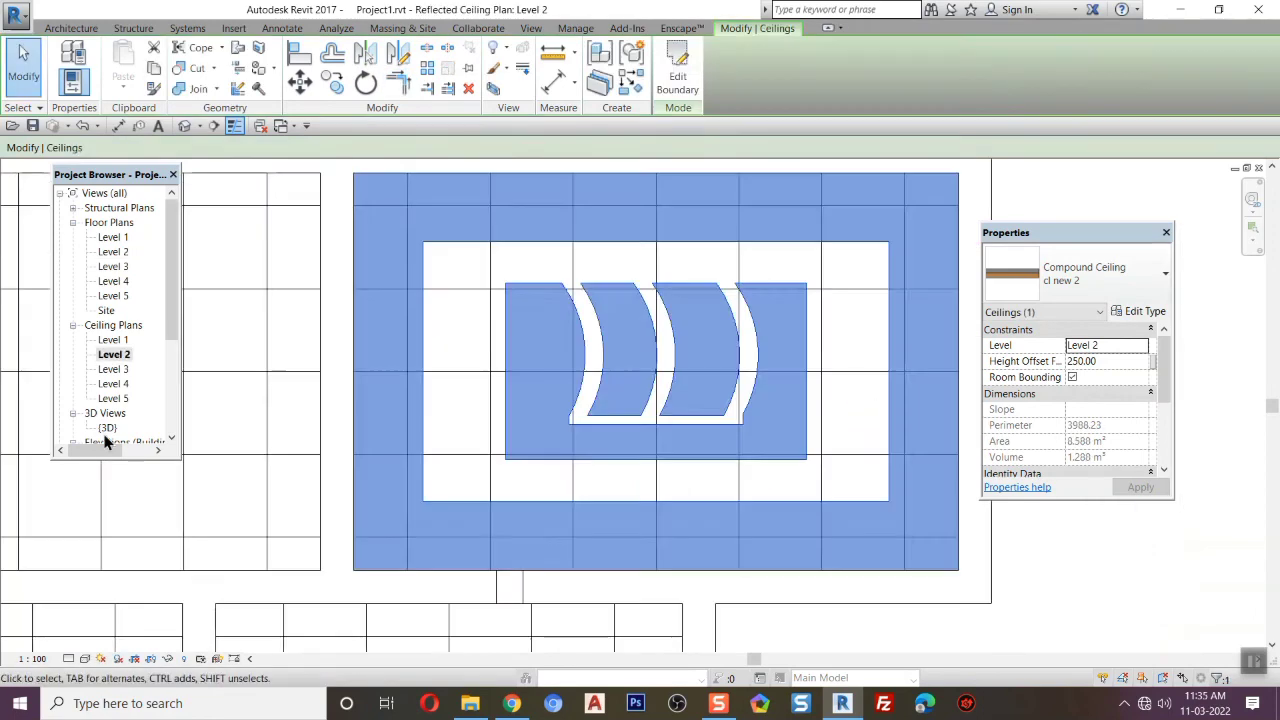
# Examine the curved-band motif of the cl new 2 ceiling from below and from the side in the 3D view.
pyautogui.doubleClick(107, 427)
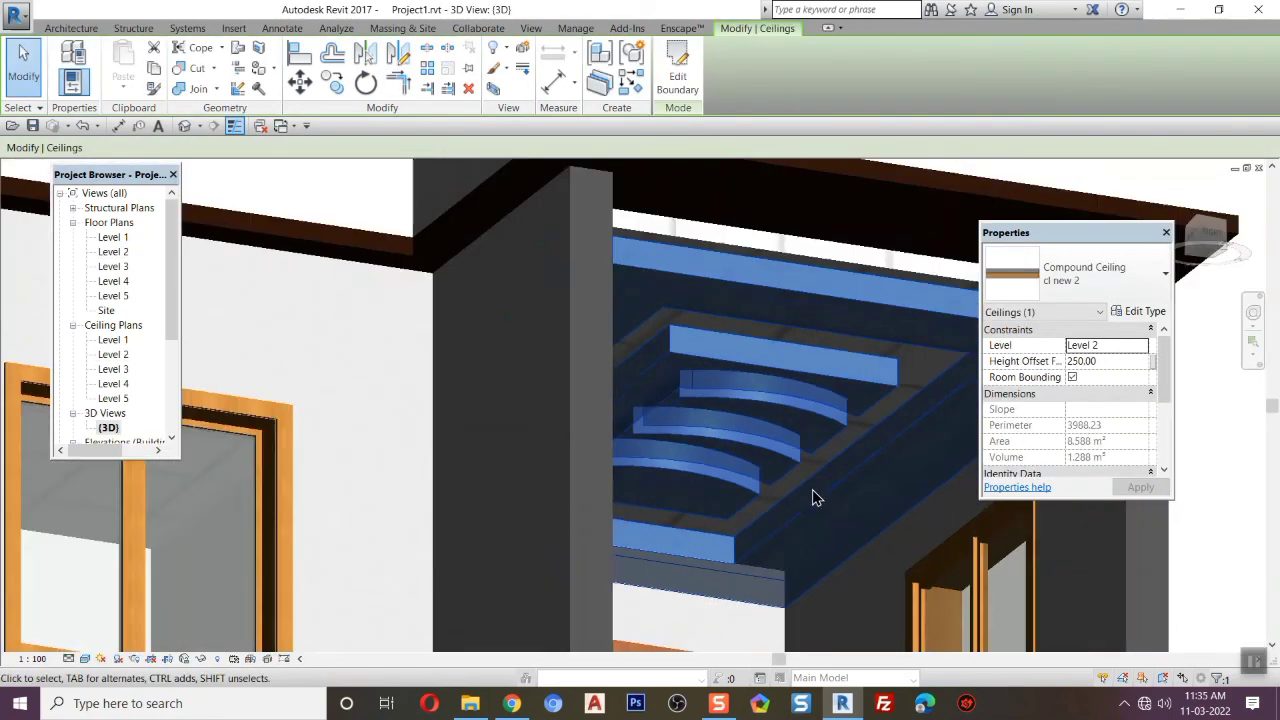
pyautogui.keyDown('shift'); pyautogui.moveTo(812, 489); pyautogui.dragTo(826, 526, button='middle'); pyautogui.keyUp('shift')
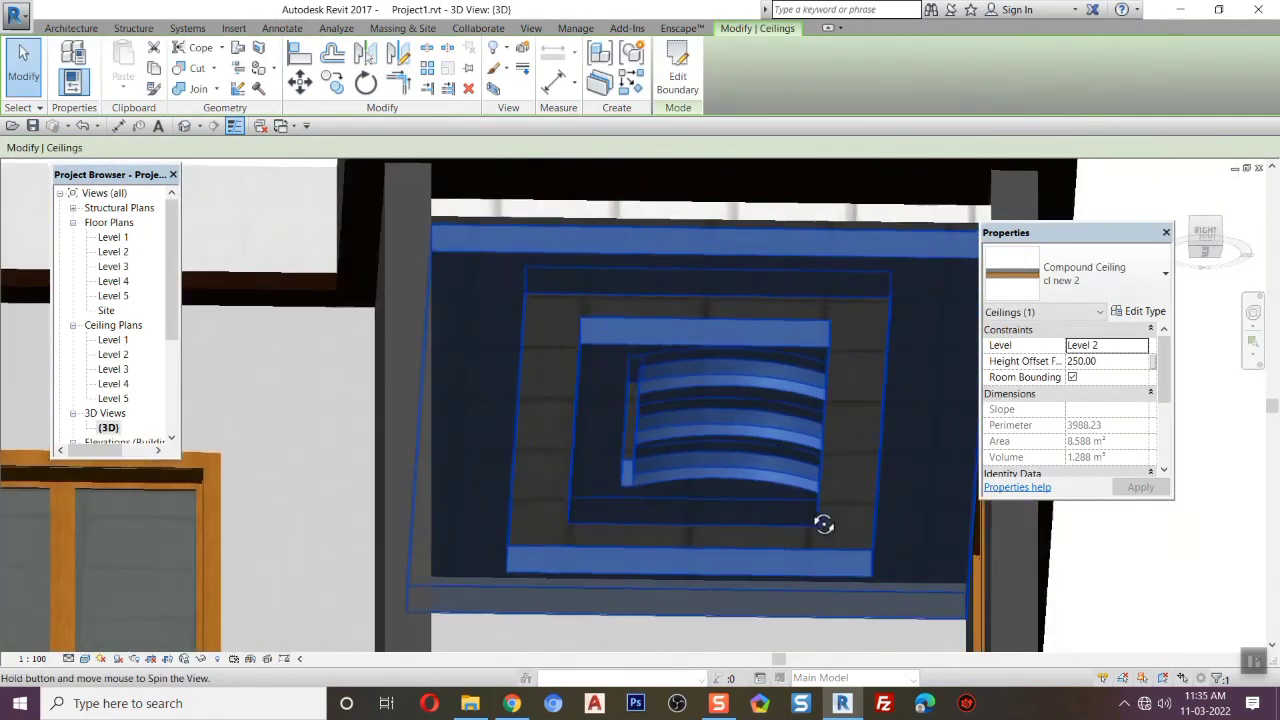
pyautogui.press('Escape')
pyautogui.keyDown('shift'); pyautogui.moveTo(886, 600); pyautogui.dragTo(951, 631, button='middle'); pyautogui.keyUp('shift')
pyautogui.scroll(-1, 890, 545)
pyautogui.moveTo(886, 540); pyautogui.dragTo(670, 636, button='middle')
pyautogui.scroll(1, 797, 496)
pyautogui.scroll(2, 653, 303)
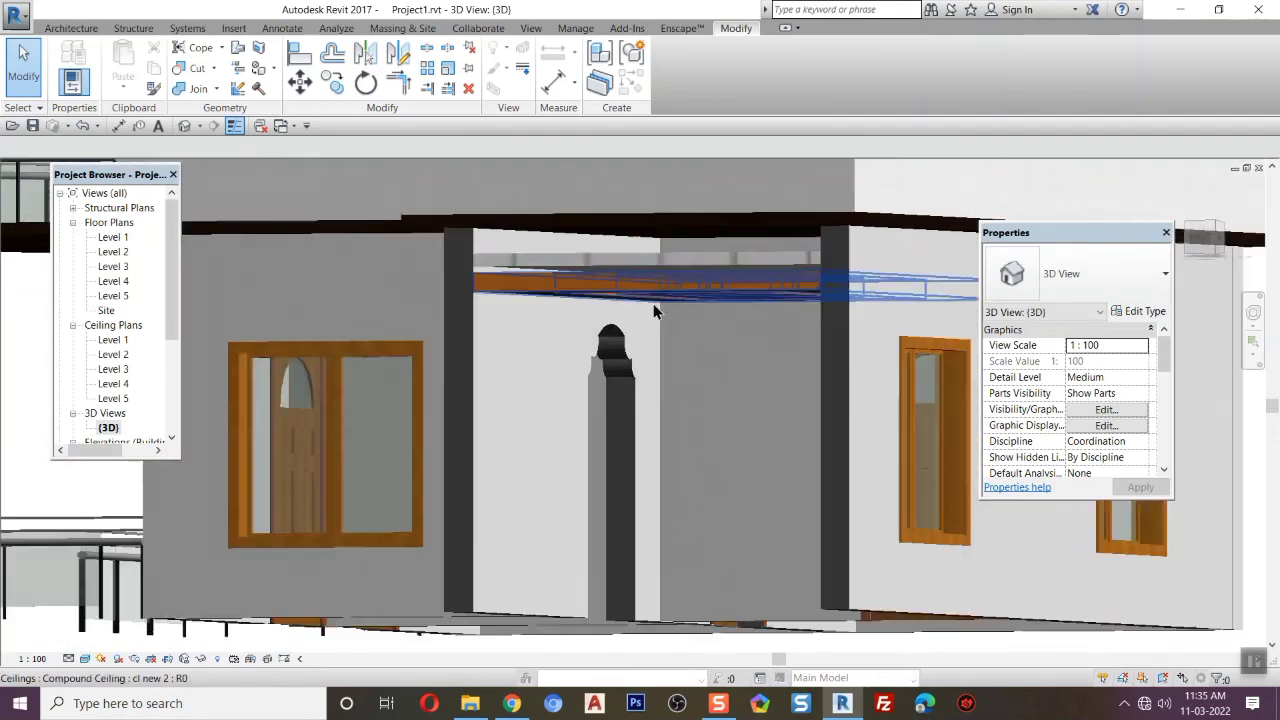
# Reveal the hidden elements in the 3D view with the whole building in sight.
pyautogui.scroll(-4, 693, 412)
pyautogui.scroll(-3, 699, 455)
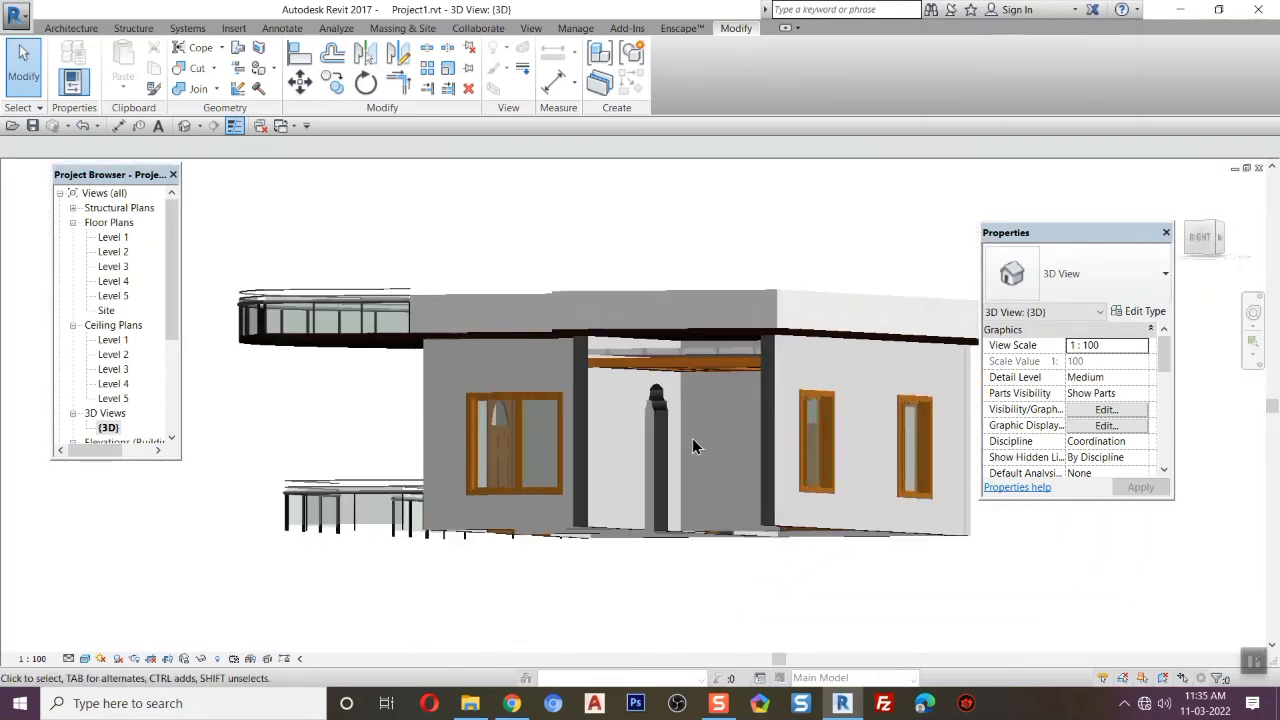
pyautogui.click(216, 658)
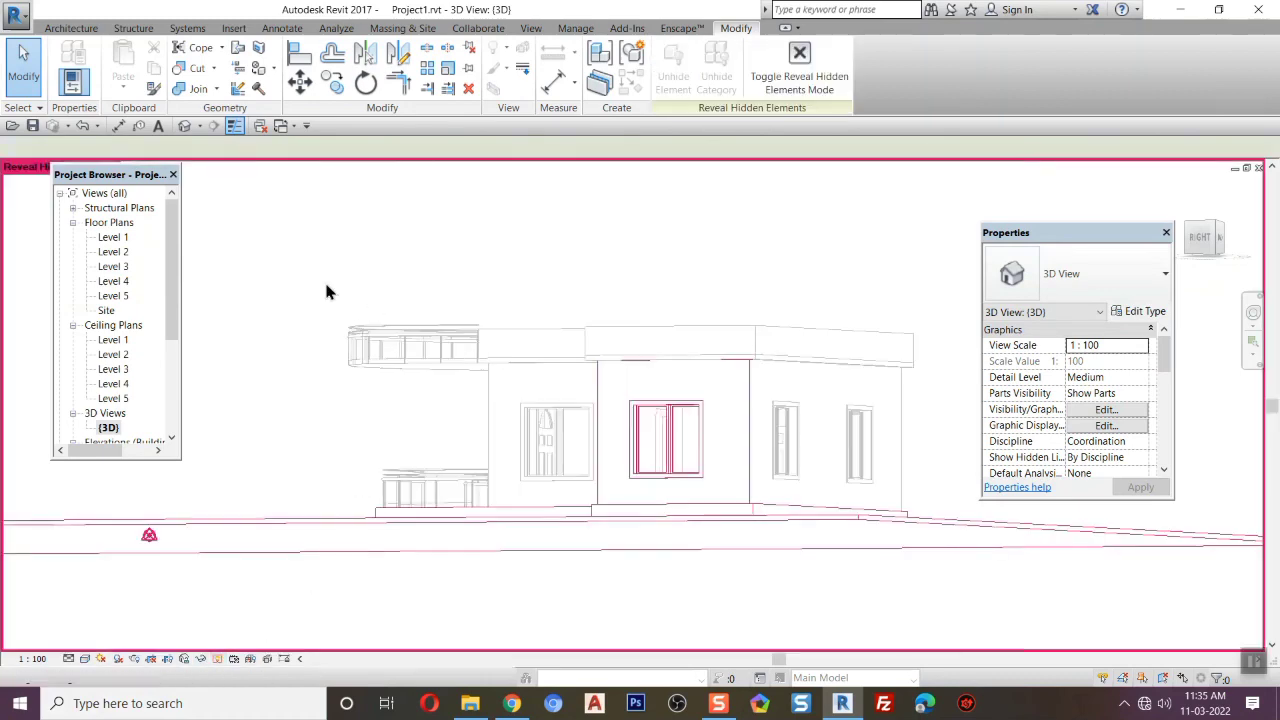
pyautogui.scroll(-5, 428, 537)
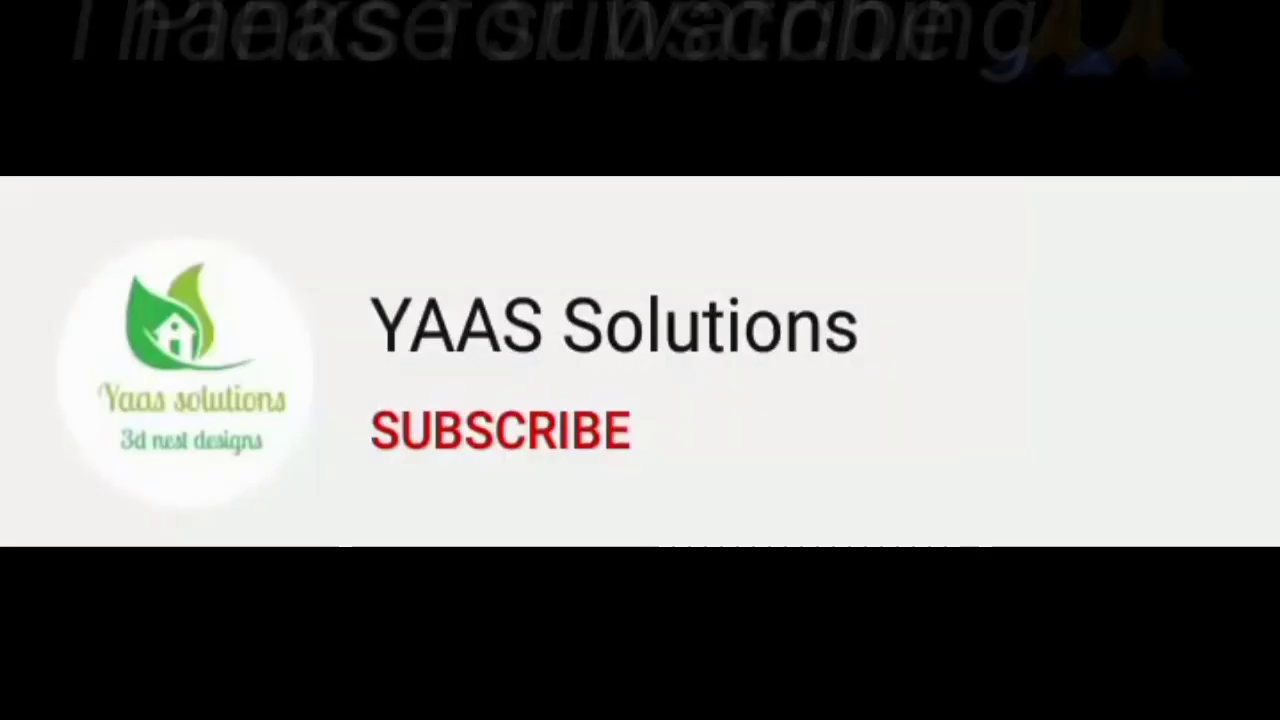